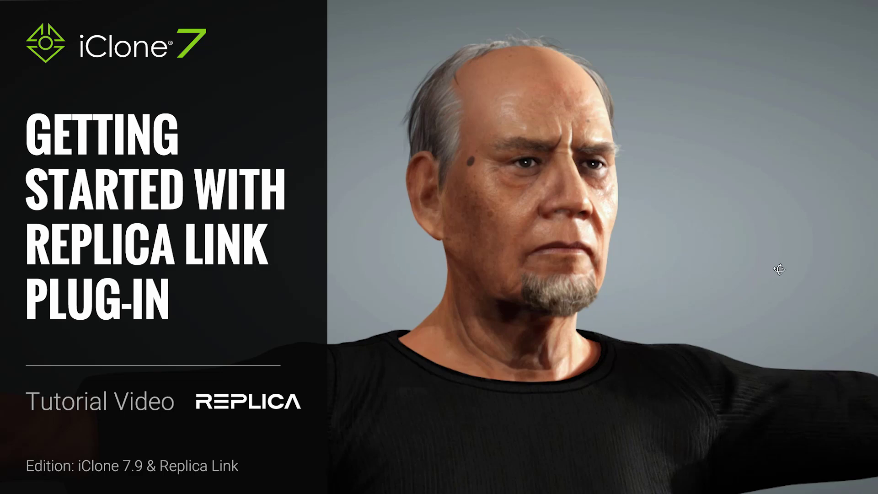
right_drag(779, 270, 591, 190)
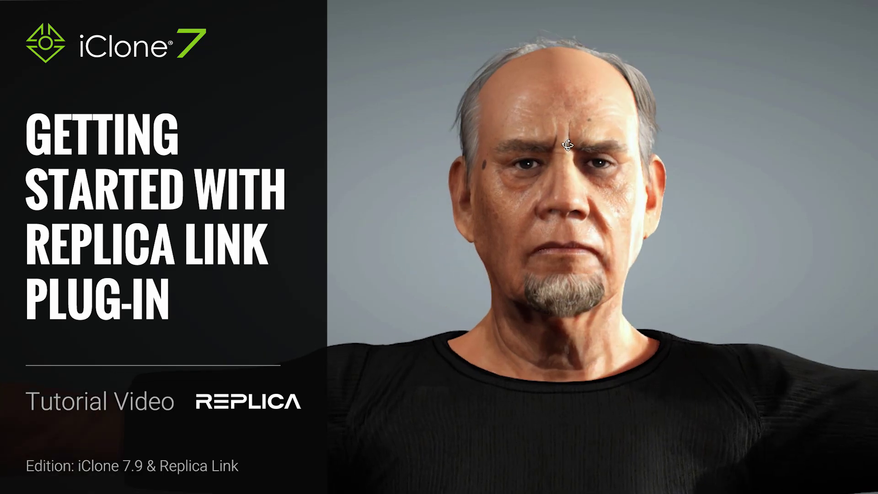
scroll(591, 190, up, 4)
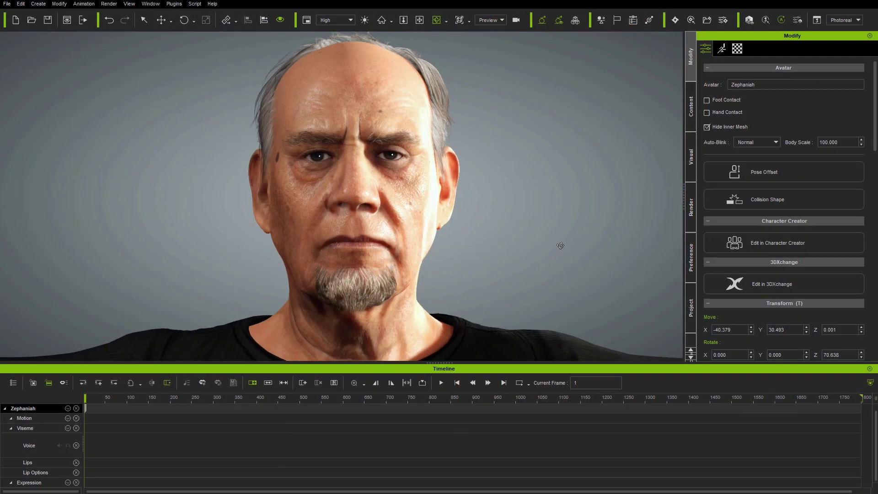
- Open the Replica Link plugin and dock it beside the viewport with the avatar Zephaniah set to receive voice
click(174, 3)
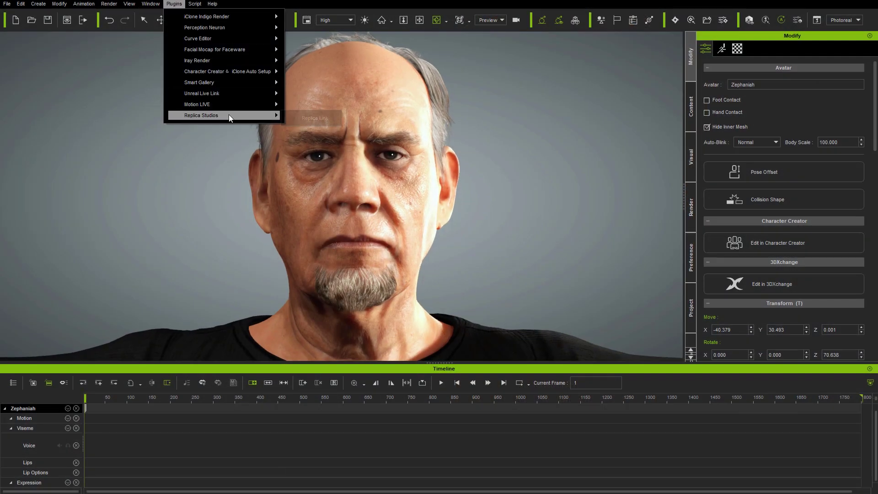
mouse_move(229, 115)
click(315, 117)
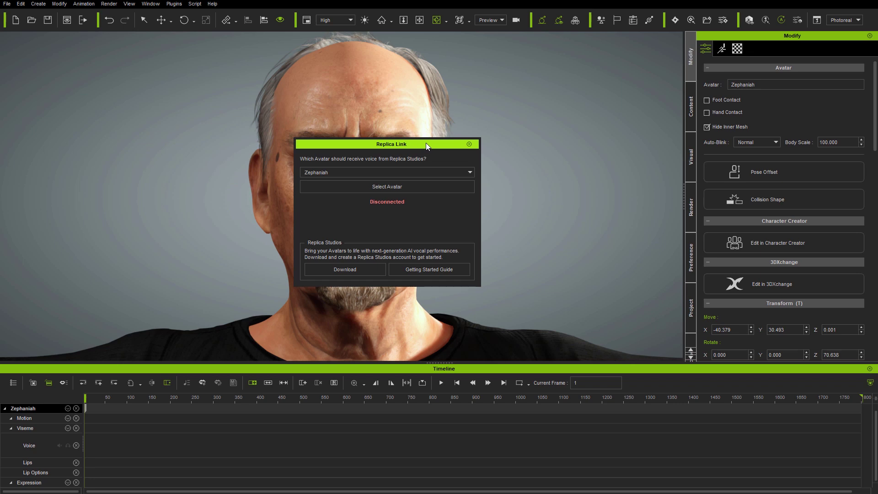
drag(427, 142, 780, 159)
click(589, 127)
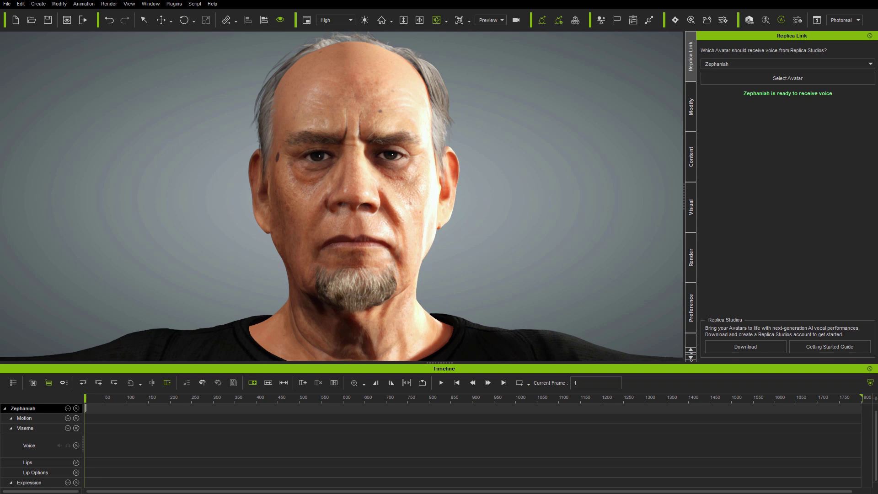
- Switch to Replica Studios and open the speaker selection in the Sandbox
key(alt+Tab)
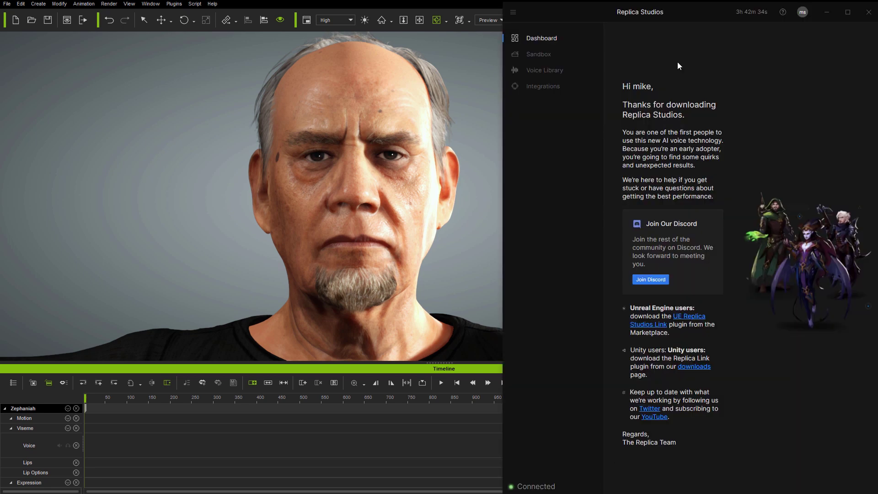
click(542, 58)
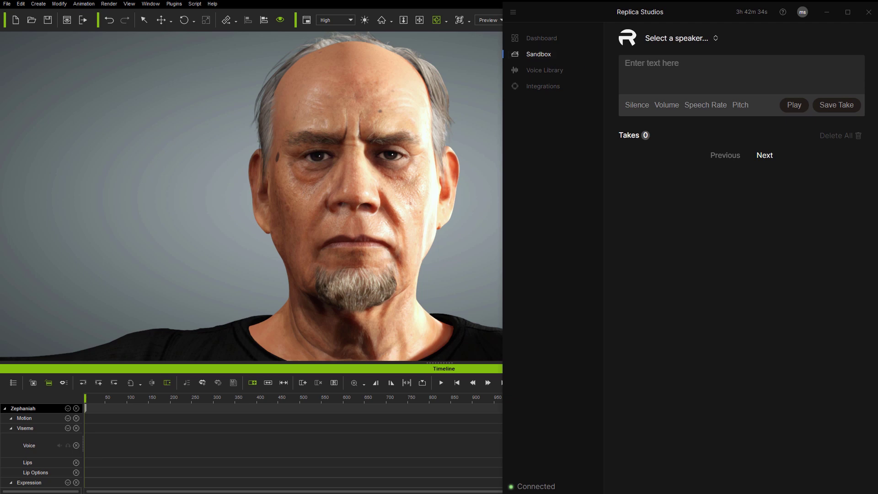
click(686, 40)
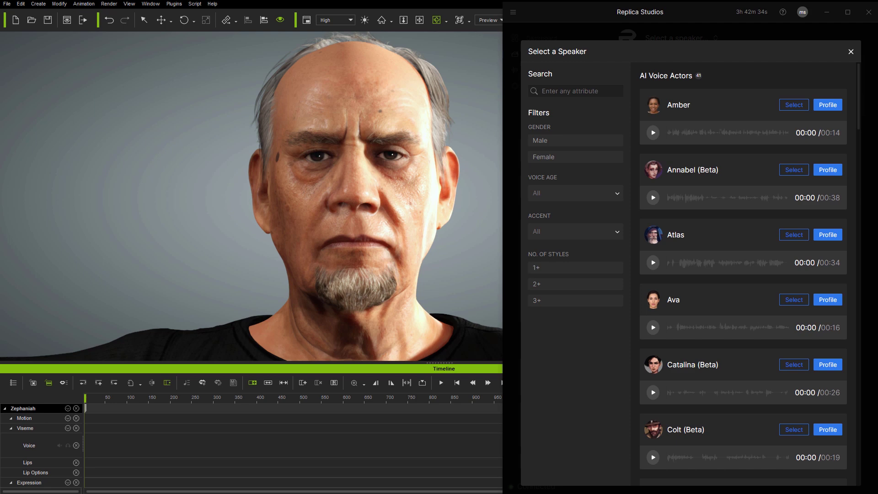
- Listen to the voice samples of Amber, Atlas, Colt (Beta), Ethan and Gray in the AI voice actor list
click(653, 133)
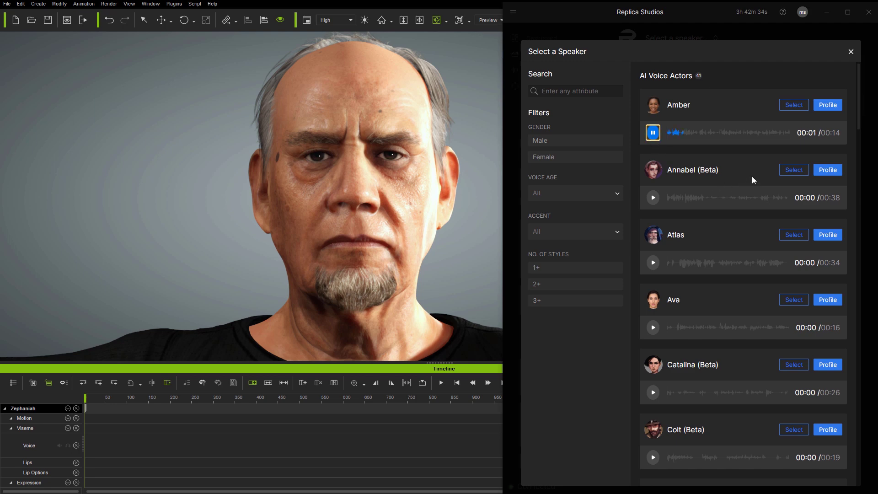
click(652, 264)
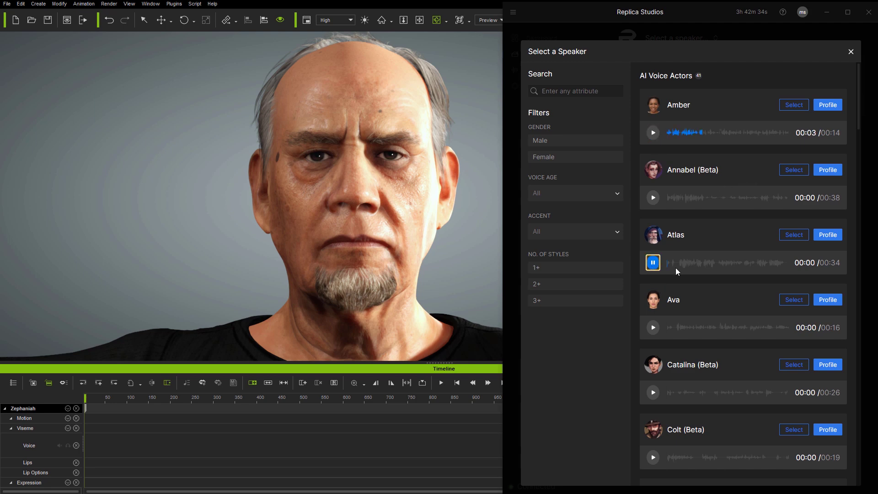
scroll(729, 233, down, 3)
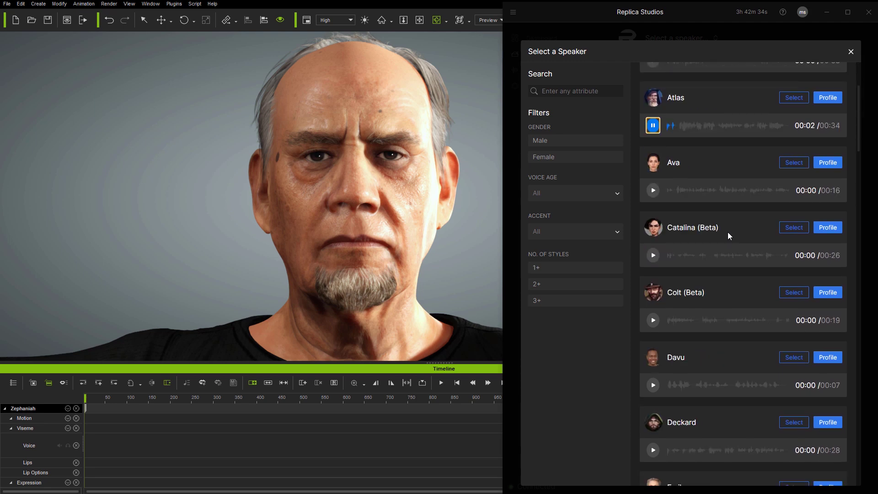
scroll(729, 232, down, 1)
click(653, 274)
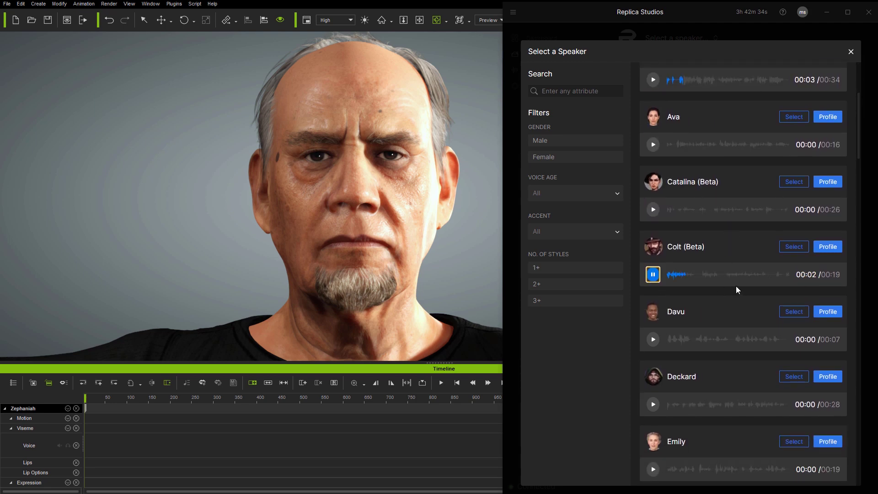
scroll(736, 286, down, 5)
click(652, 306)
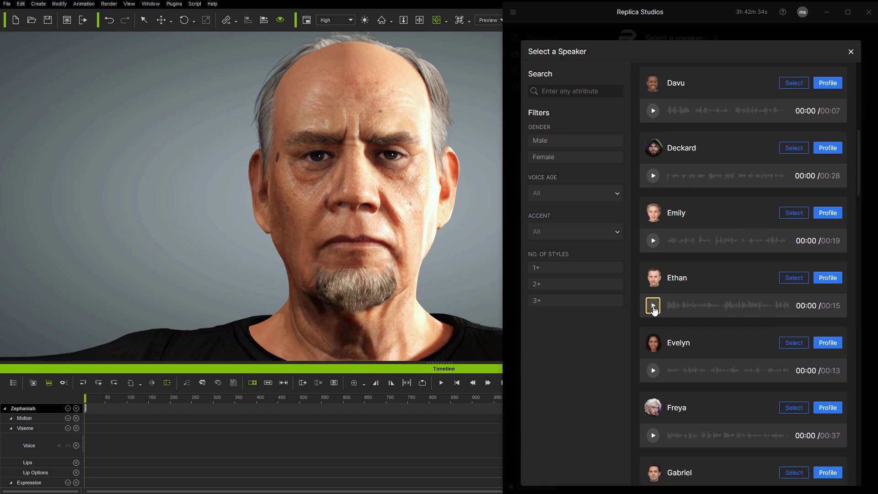
scroll(755, 281, down, 4)
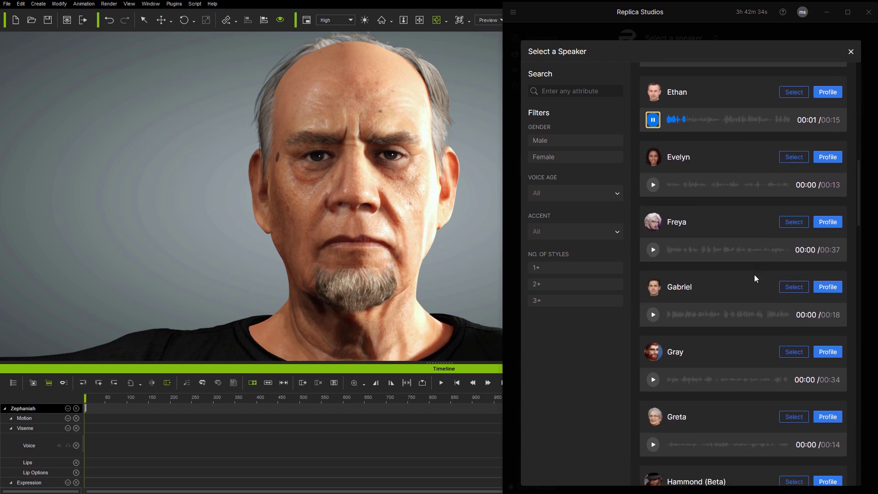
scroll(753, 276, down, 4)
click(654, 201)
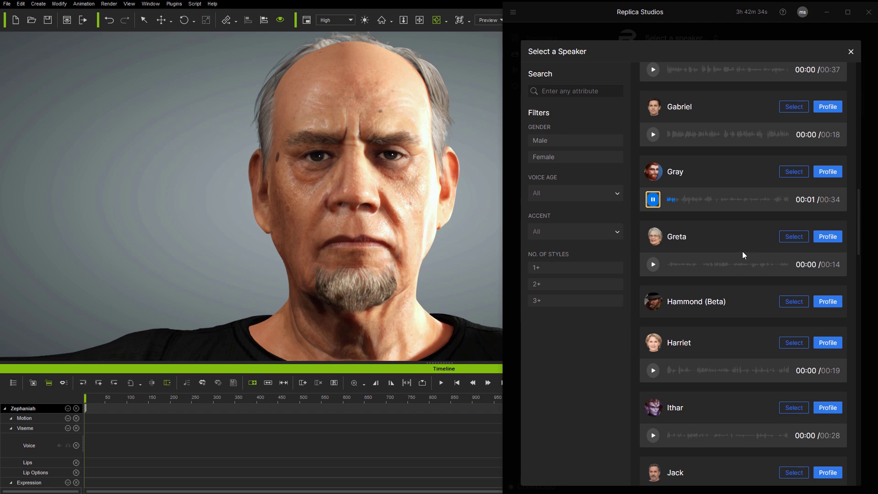
- Listen to the voice samples of Jack, Pumpkin (Beta), Sal (Beta) and Solomon
scroll(742, 252, down, 5)
scroll(743, 252, down, 1)
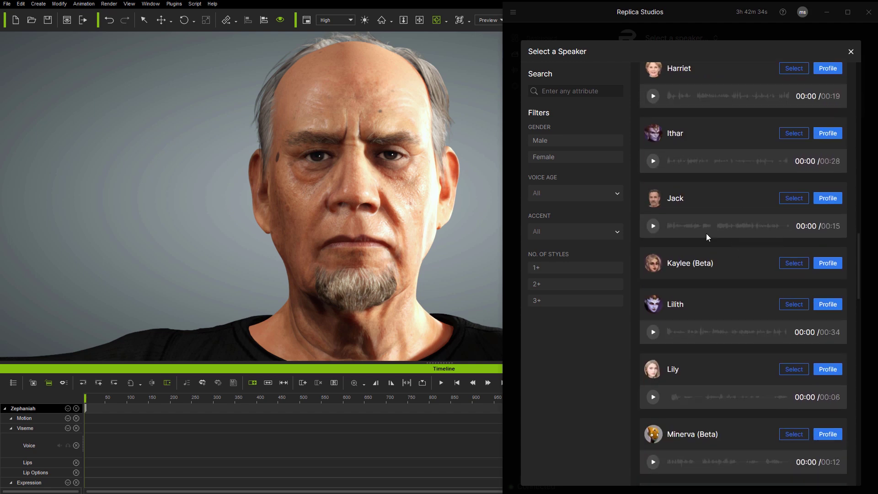
click(653, 226)
scroll(748, 262, down, 5)
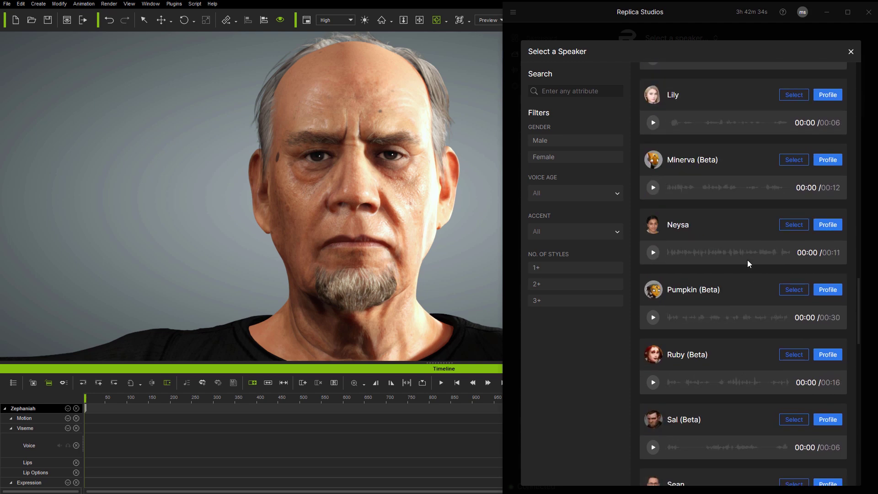
click(653, 318)
scroll(743, 305, down, 4)
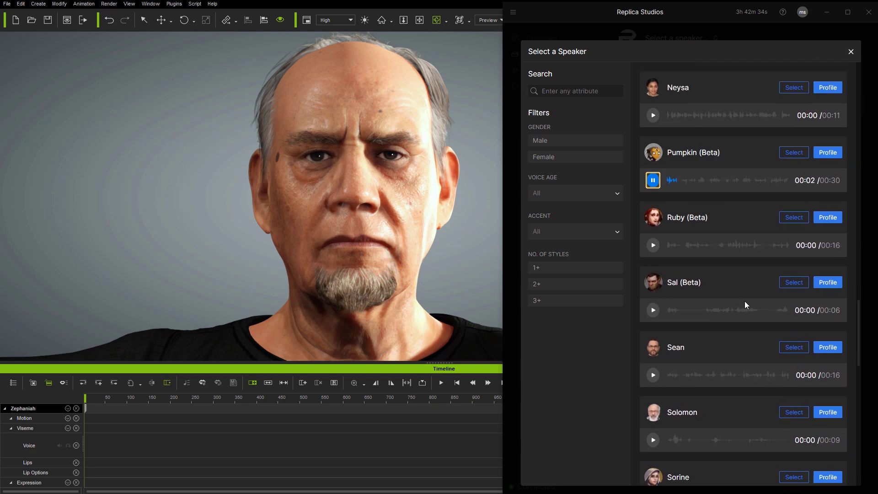
scroll(746, 301, down, 1)
click(653, 220)
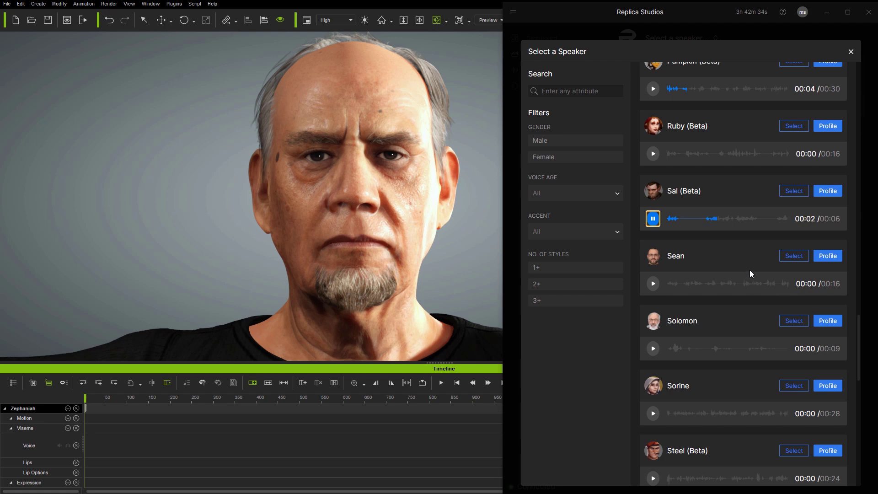
scroll(750, 270, down, 5)
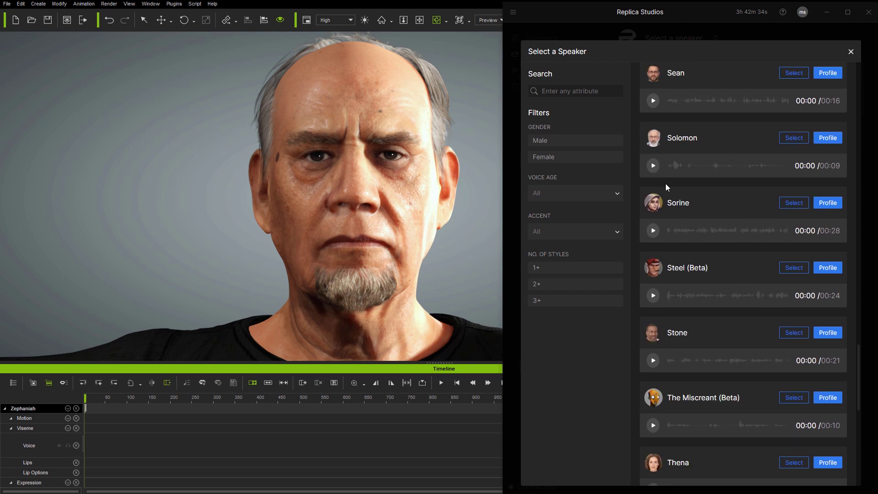
click(653, 165)
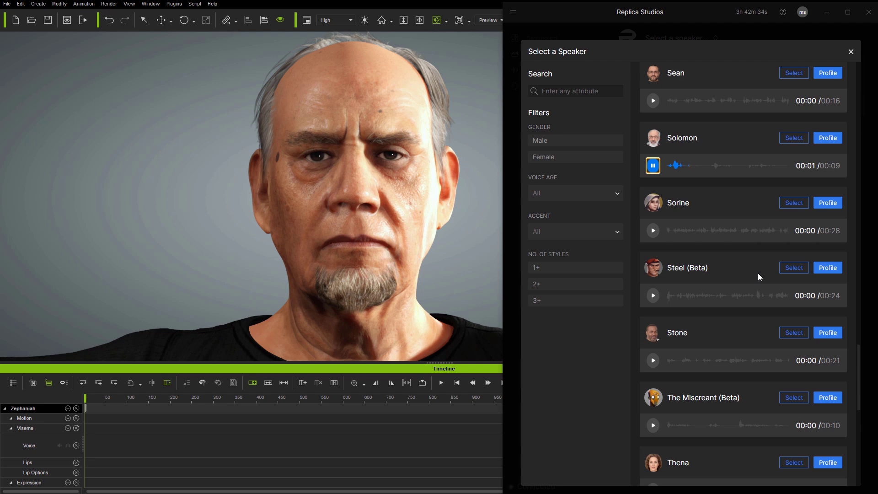
- Preview the Steel (Beta) voice sample and choose that voice as the speaker
scroll(758, 273, down, 2)
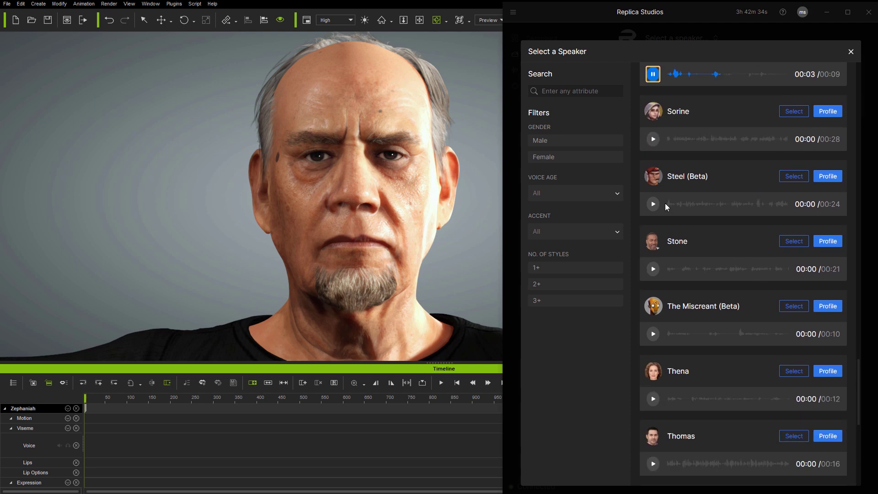
click(653, 204)
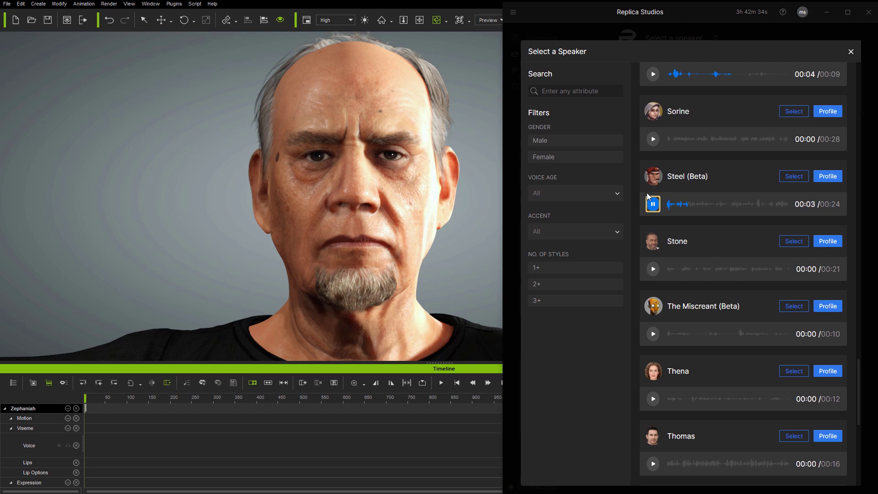
click(653, 204)
click(795, 177)
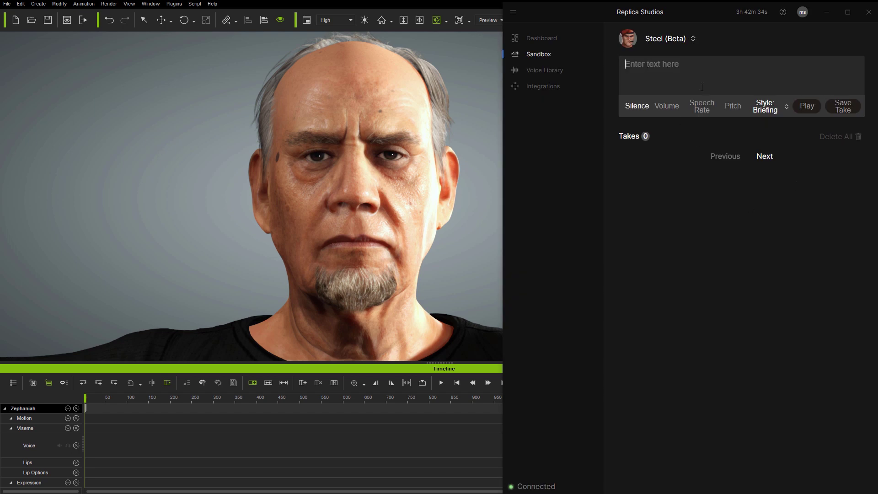
- Enter "Replica uses artificial intelligence to produce all kinds of realistic human and character voices from text" as the spoken line and play it
text(Replica uses artificial intelligen)
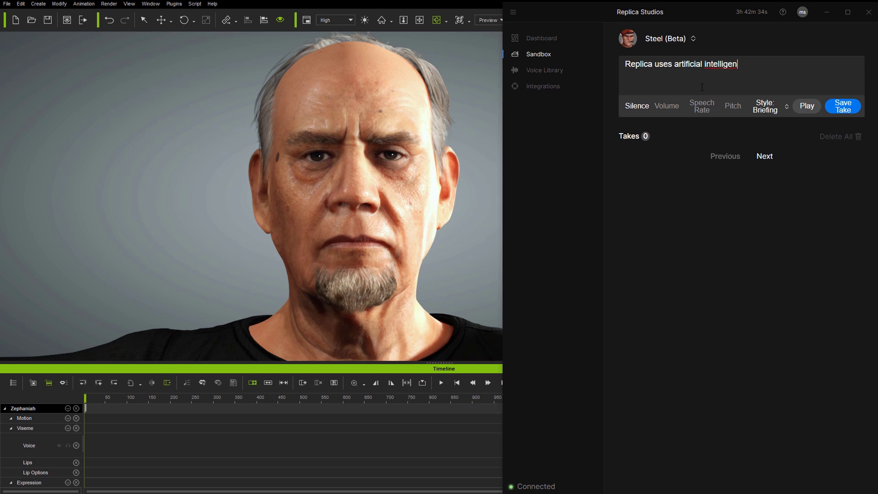
text(ce to produce all kinds of realist)
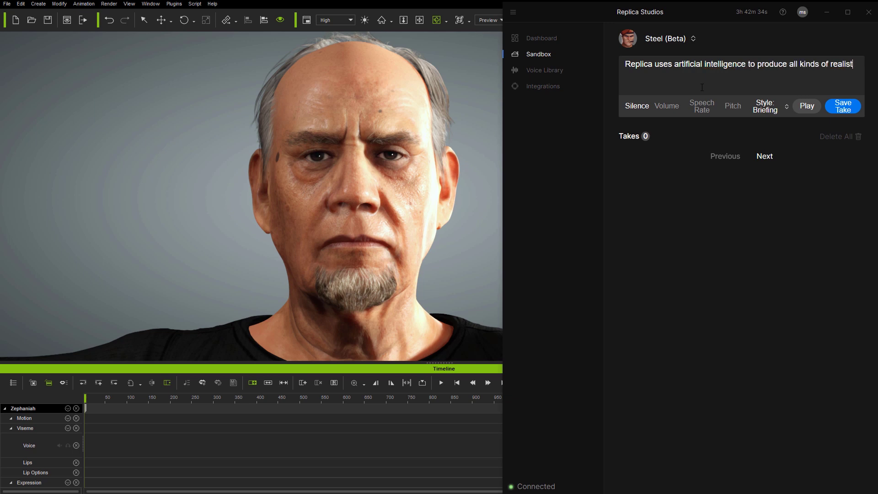
text(ic human and character voices from text)
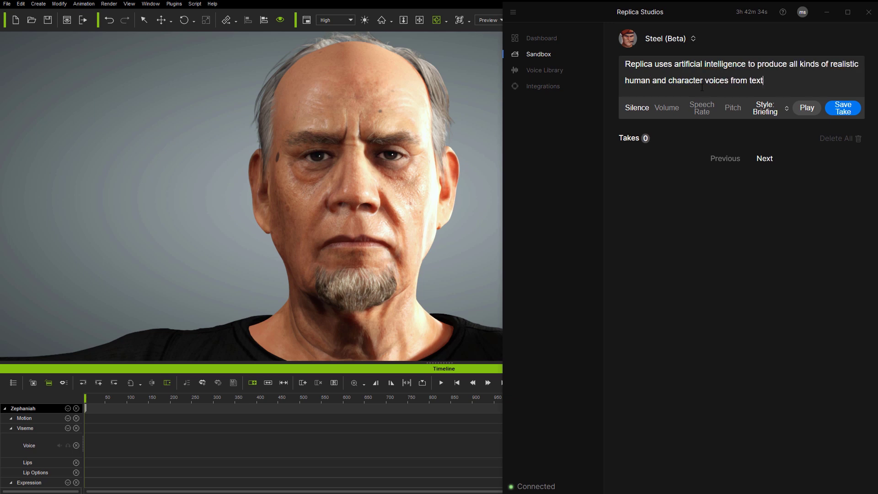
click(807, 108)
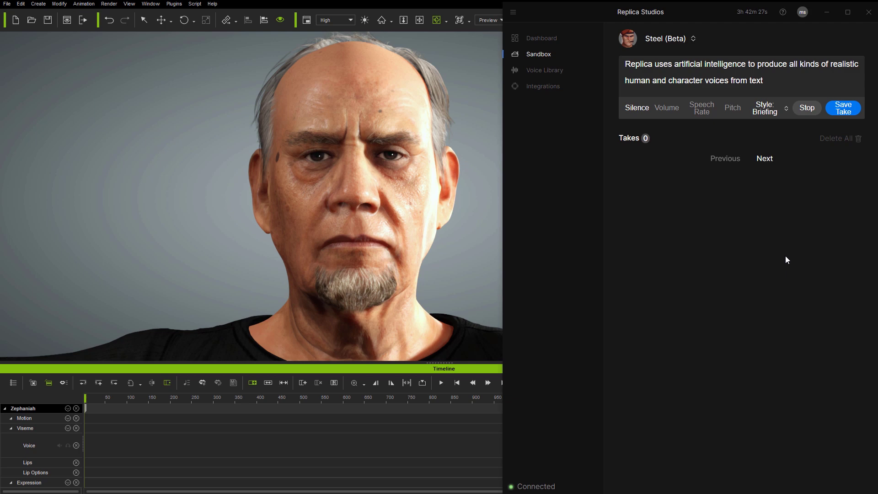
- Insert a 190 ms silence before the line and raise the volume of the word "Replica"
click(637, 109)
drag(635, 138, 643, 140)
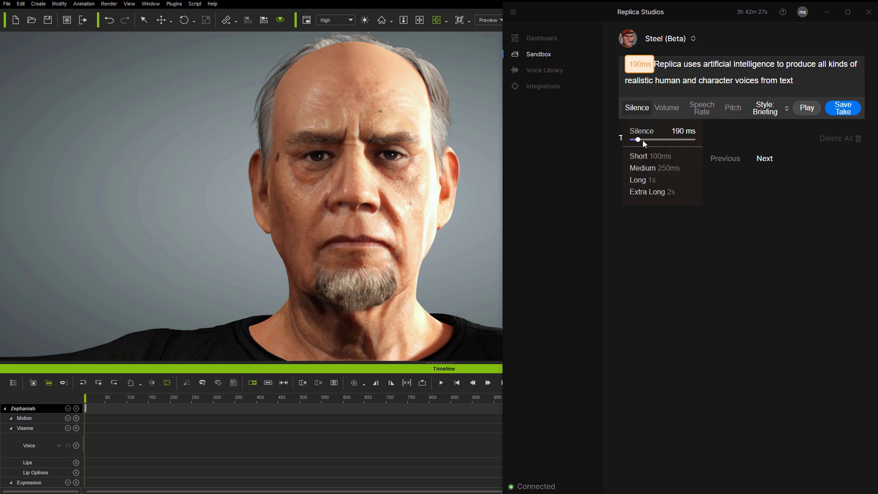
drag(681, 64, 654, 64)
click(667, 108)
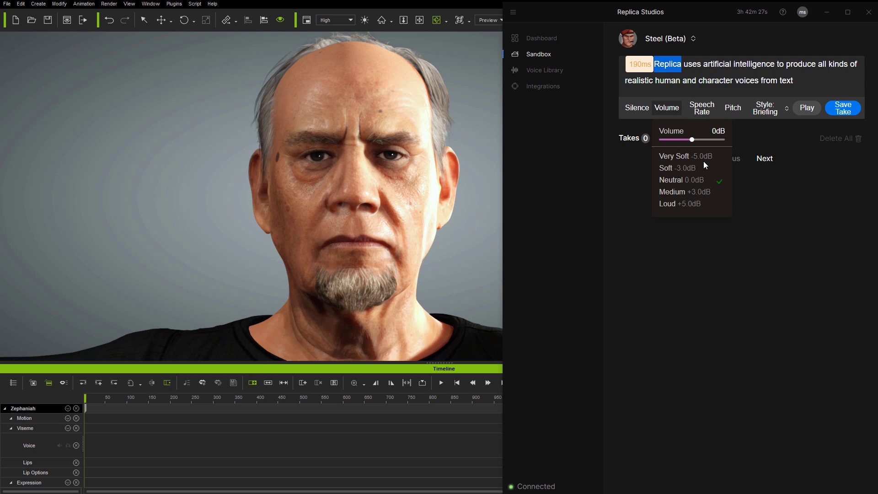
click(703, 139)
click(745, 144)
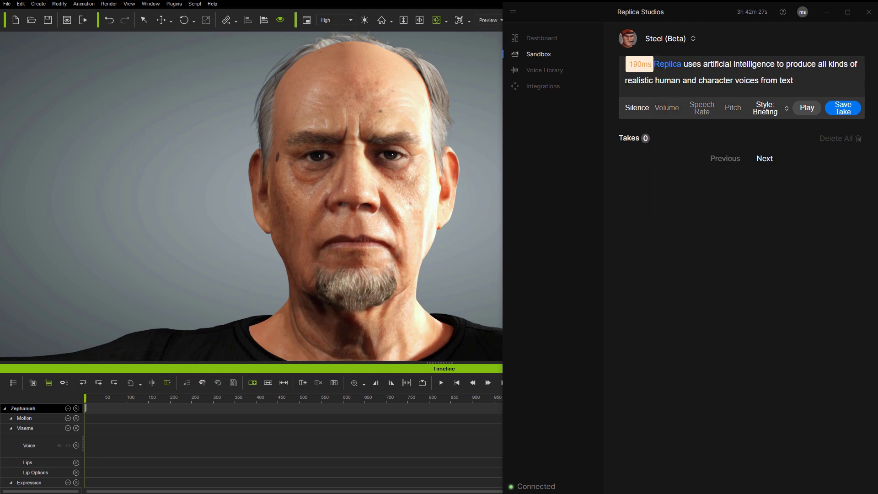
- Set the speech rate of the words "realistic human and character" to 0.75x
drag(626, 81, 733, 81)
click(701, 108)
drag(711, 140, 703, 143)
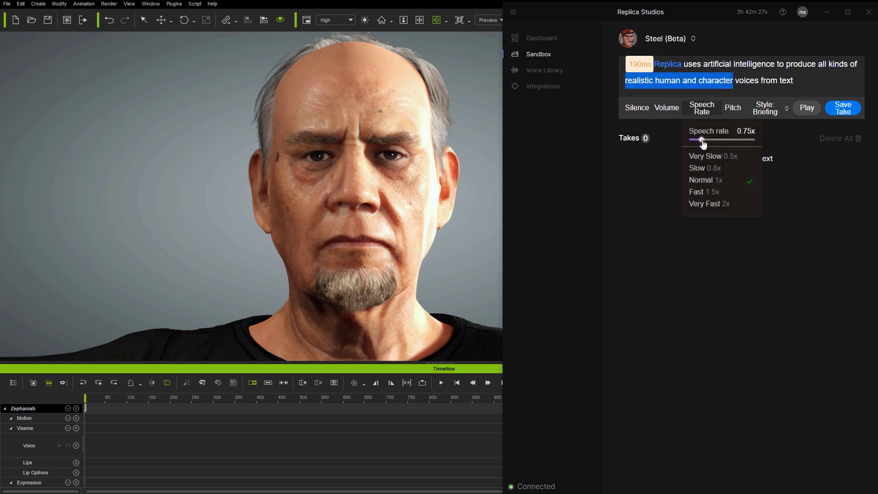
- Raise the pitch of the words "voices from text" and play the adjusted line
drag(735, 82, 794, 81)
click(733, 108)
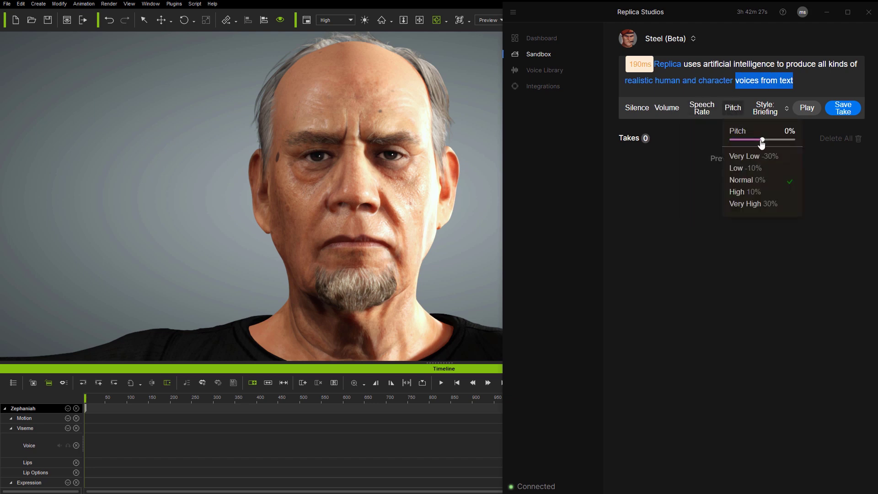
drag(761, 144, 777, 143)
click(807, 108)
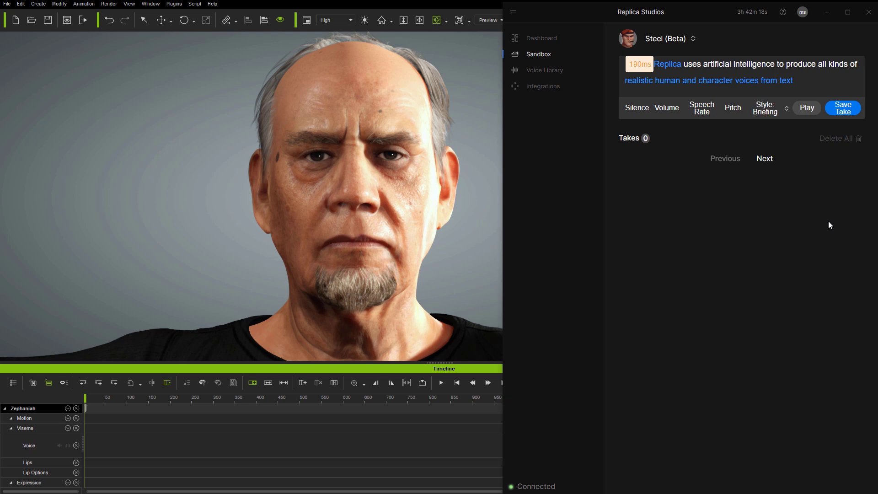
- Remove the inserted silence and the word adjustments from the whole spoken line
drag(806, 84, 655, 66)
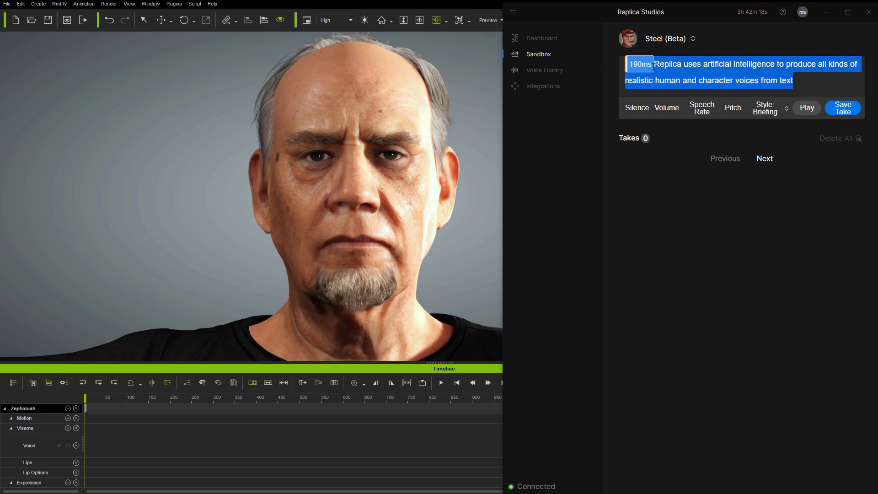
click(675, 74)
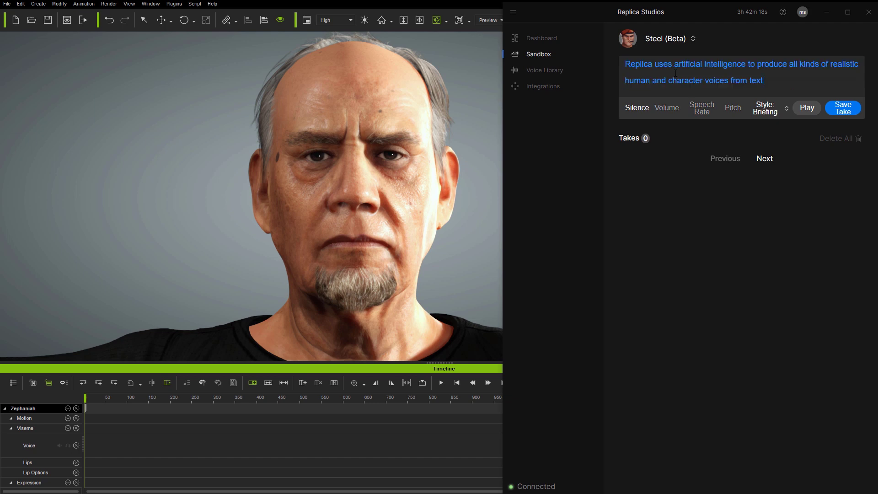
- Audition the spoken line in the Barking Orders style and in the Storyteller style
click(787, 110)
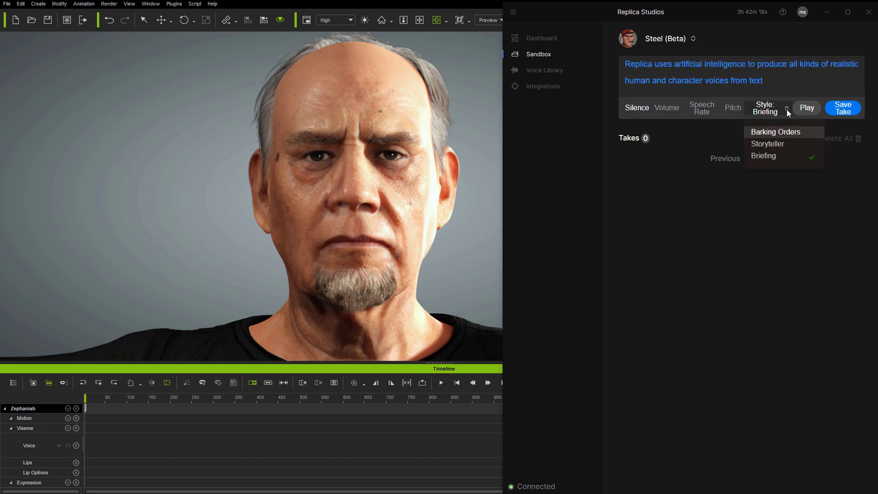
click(781, 131)
click(811, 109)
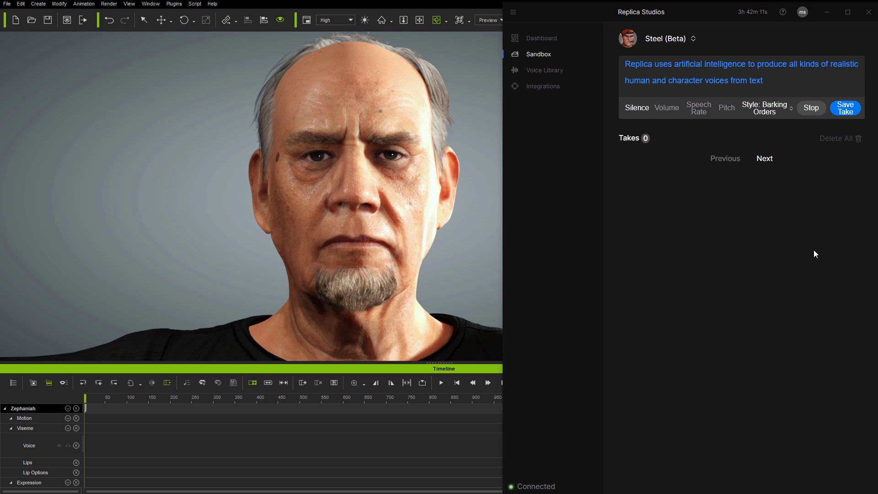
click(791, 110)
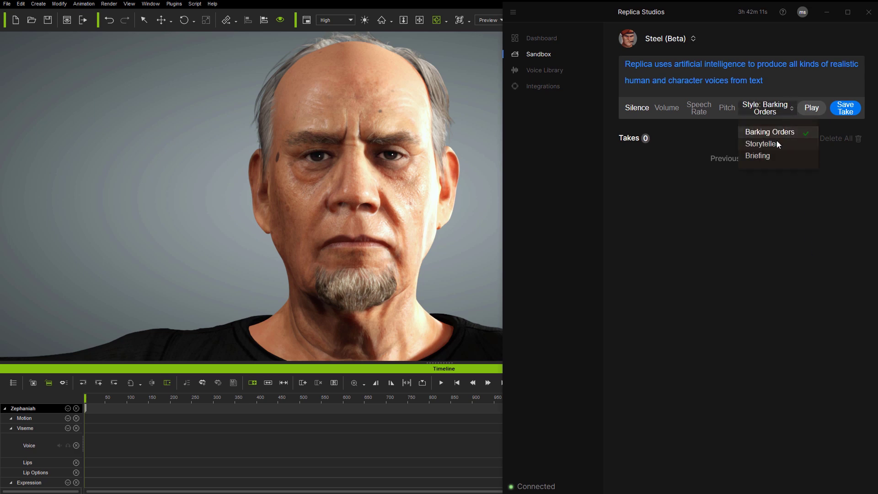
click(778, 144)
click(810, 108)
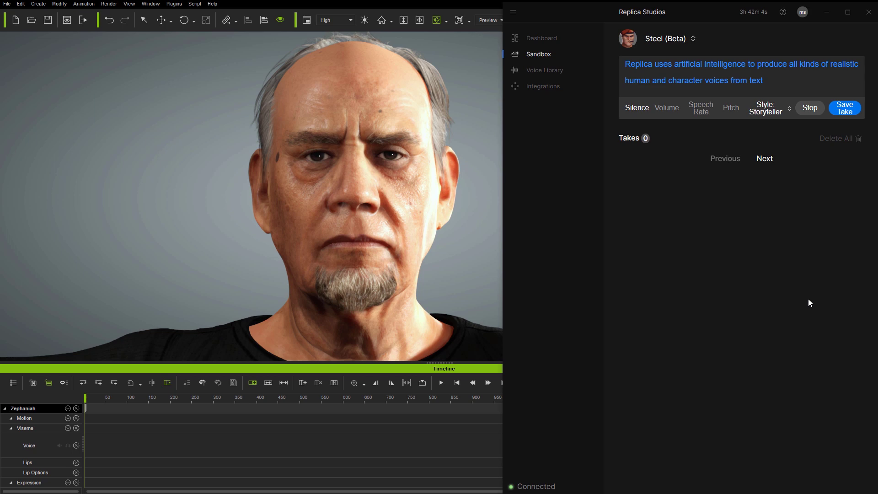
- Set the voice style to Briefing, play the line and save it as a take
click(790, 109)
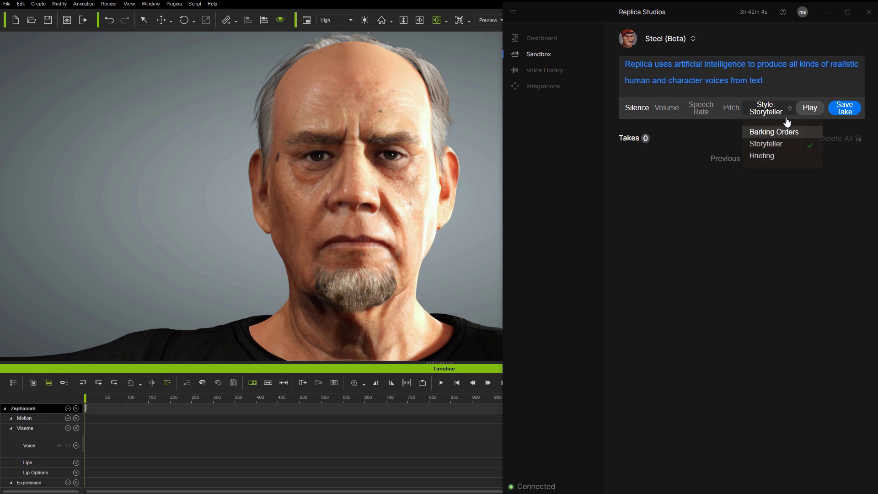
click(778, 155)
click(807, 108)
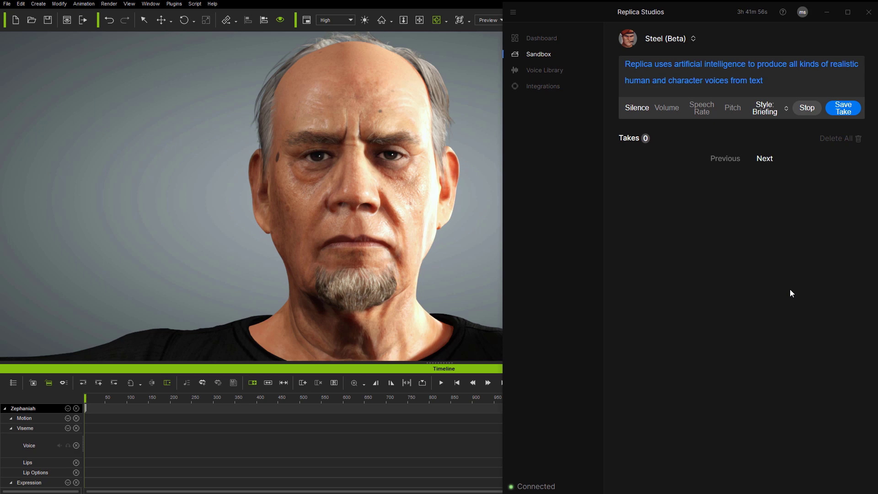
click(845, 112)
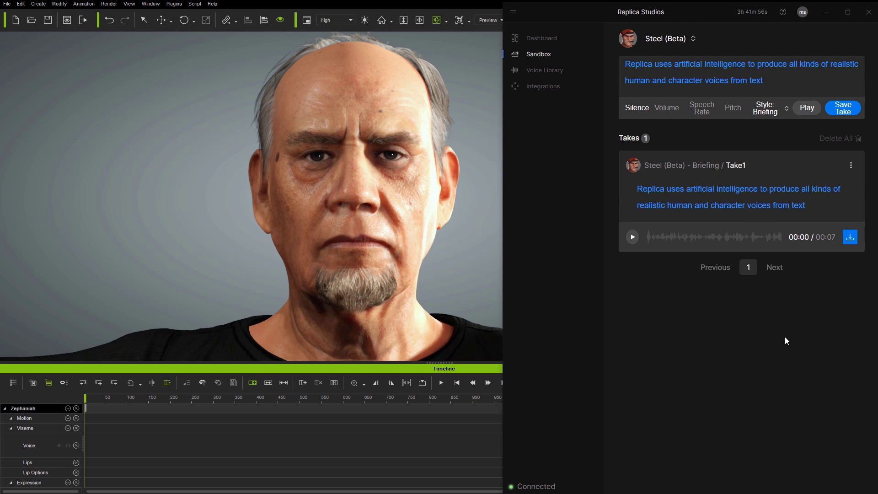
- Export the Briefing take to Zephaniah in iClone and apply the Neutral animation style at Med strength
click(850, 237)
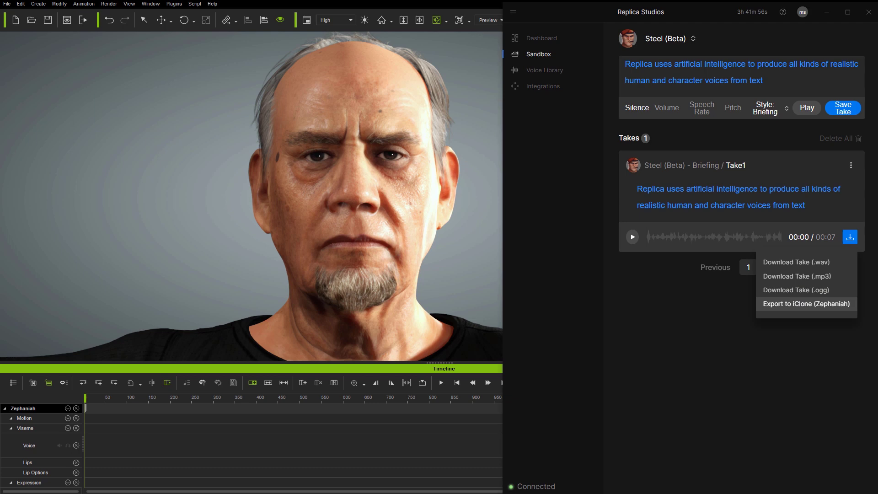
click(799, 304)
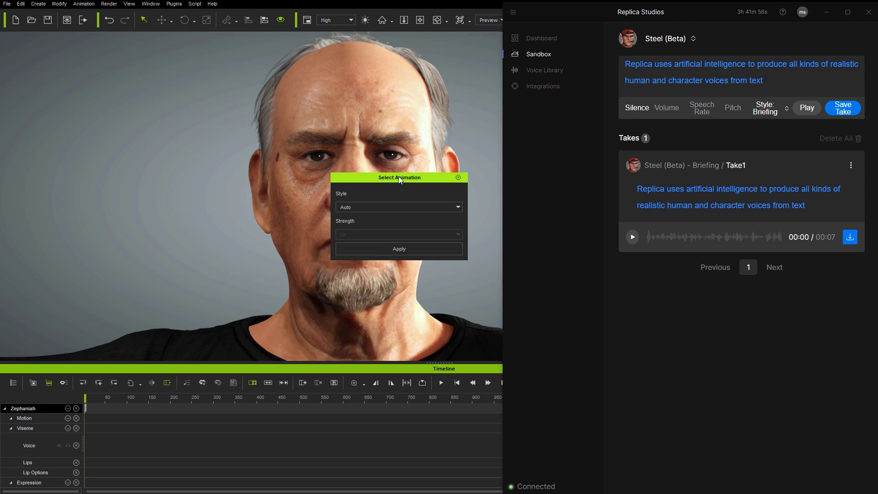
drag(399, 177, 134, 150)
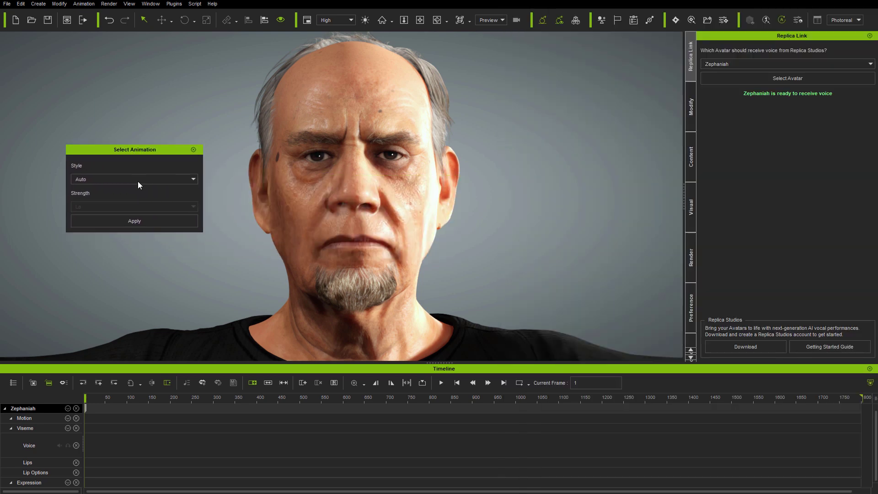
click(193, 180)
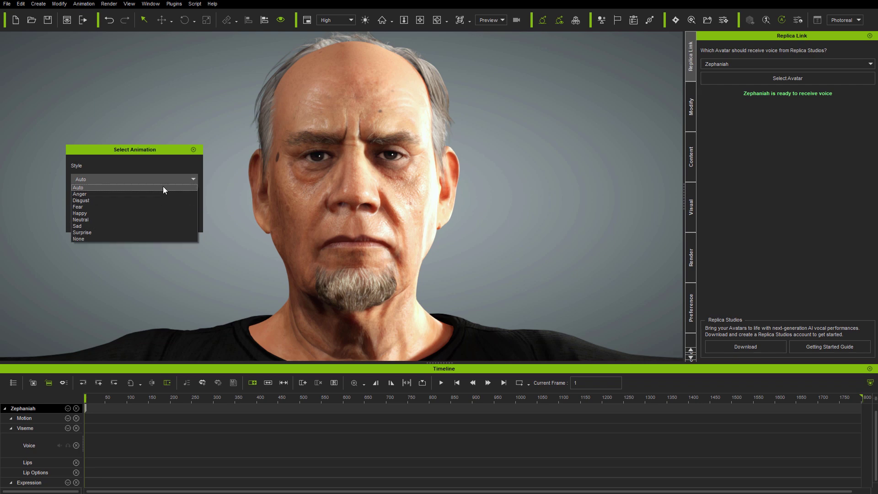
click(151, 219)
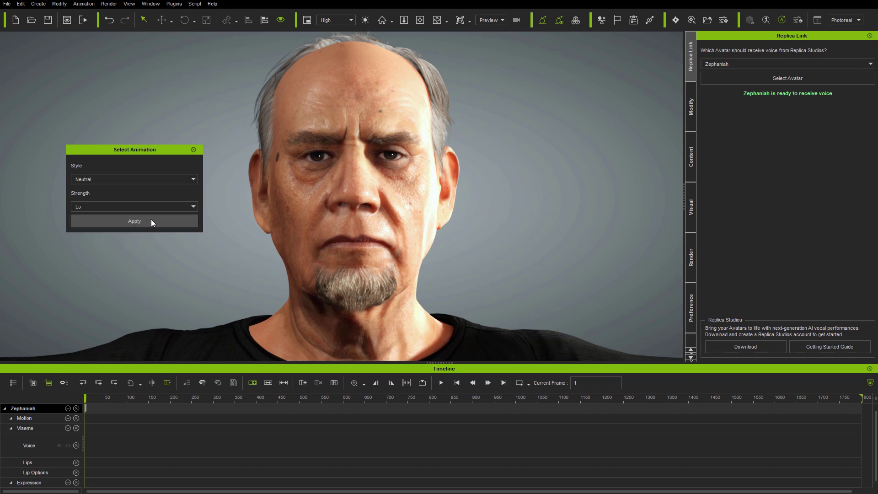
click(193, 206)
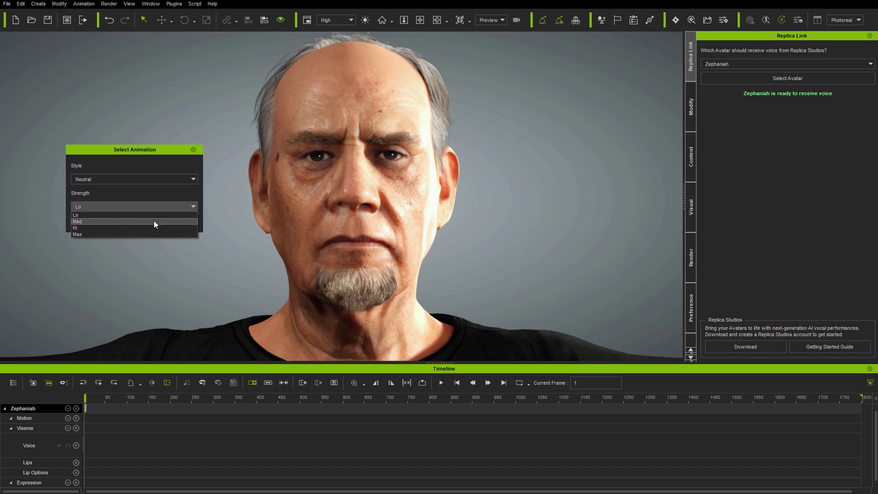
click(154, 221)
click(154, 222)
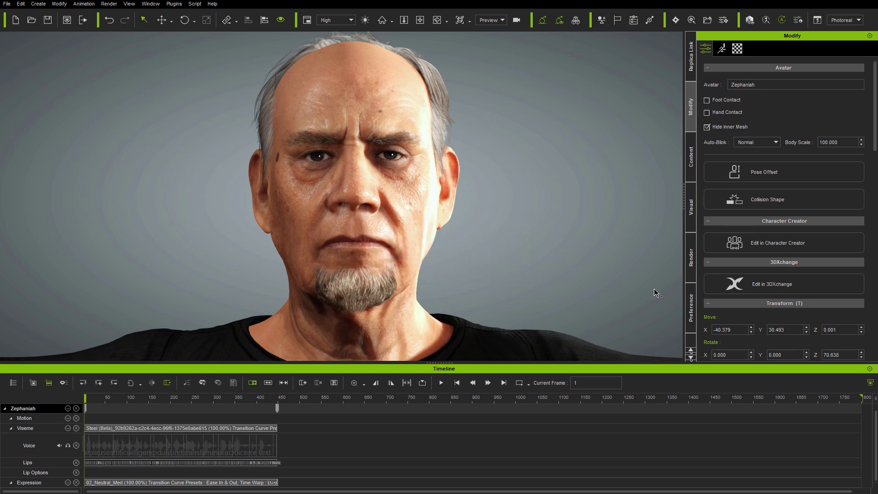
- Play Zephaniah's speech animation, return to frame 1 and examine the word segments on the Voice track
click(441, 385)
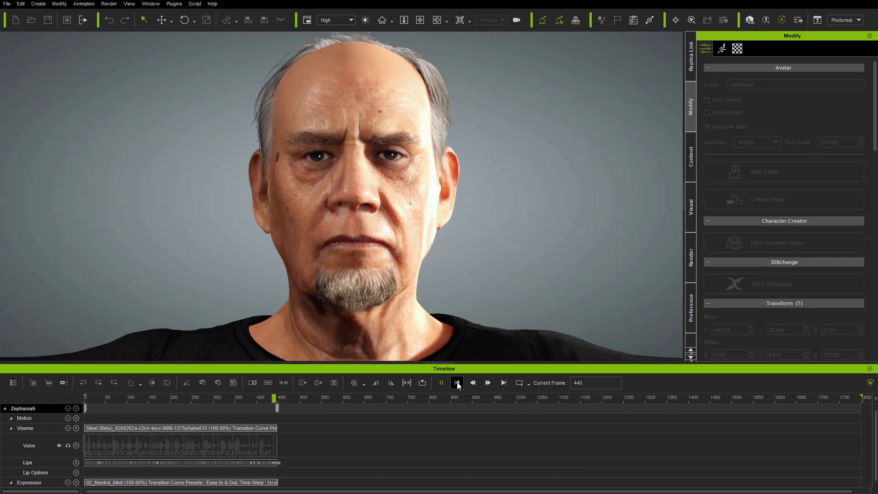
click(457, 384)
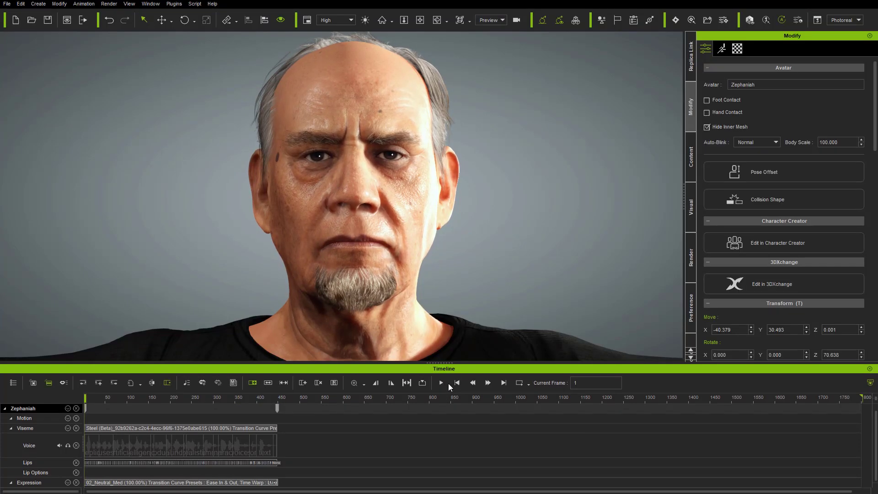
click(231, 430)
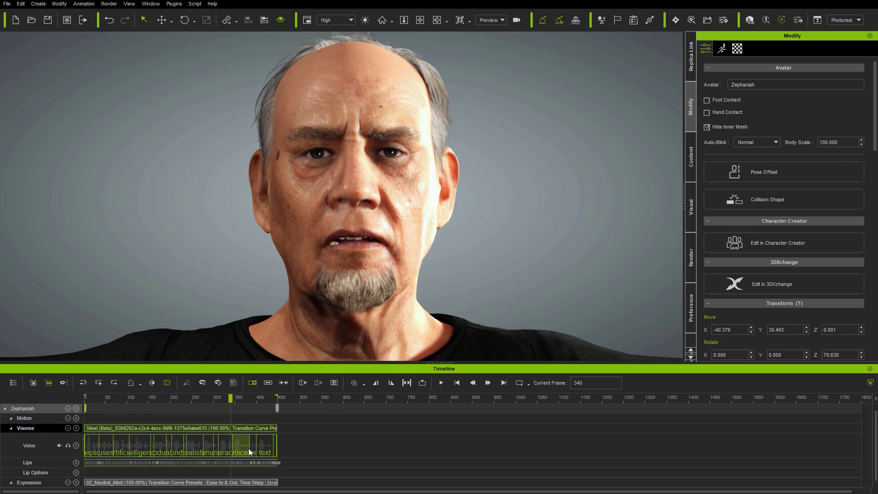
scroll(224, 448, up, 5)
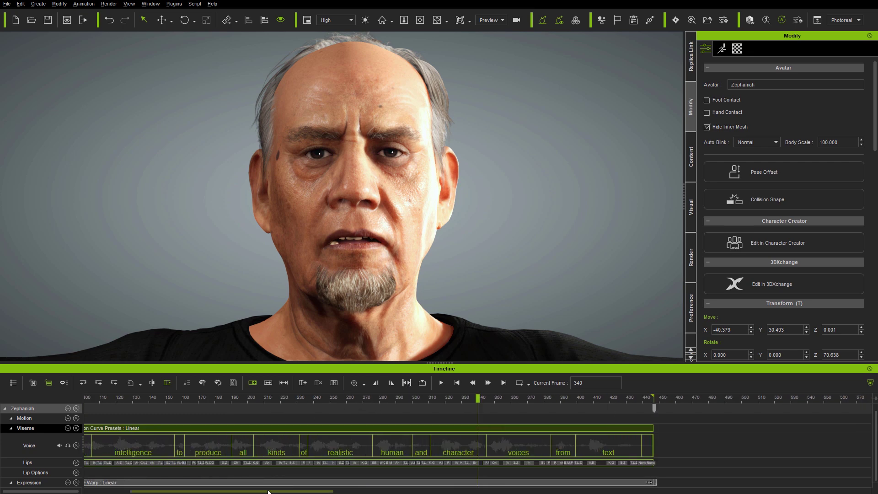
drag(271, 492, 228, 491)
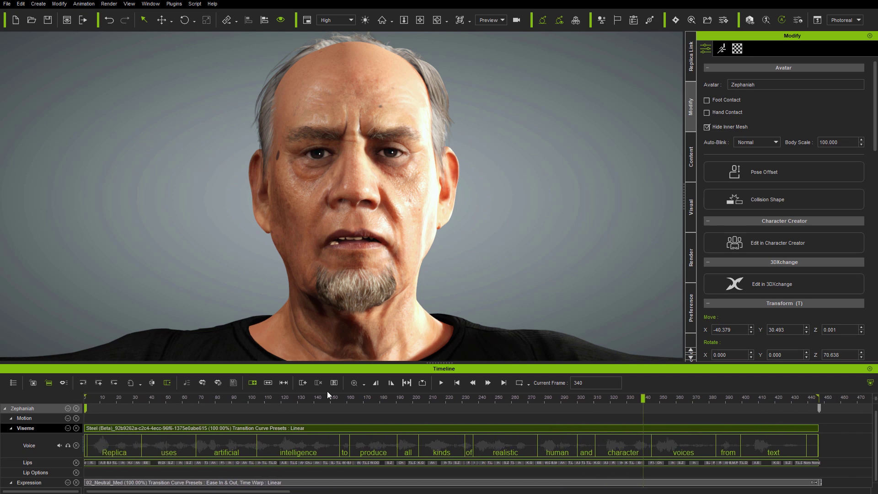
drag(335, 398, 75, 417)
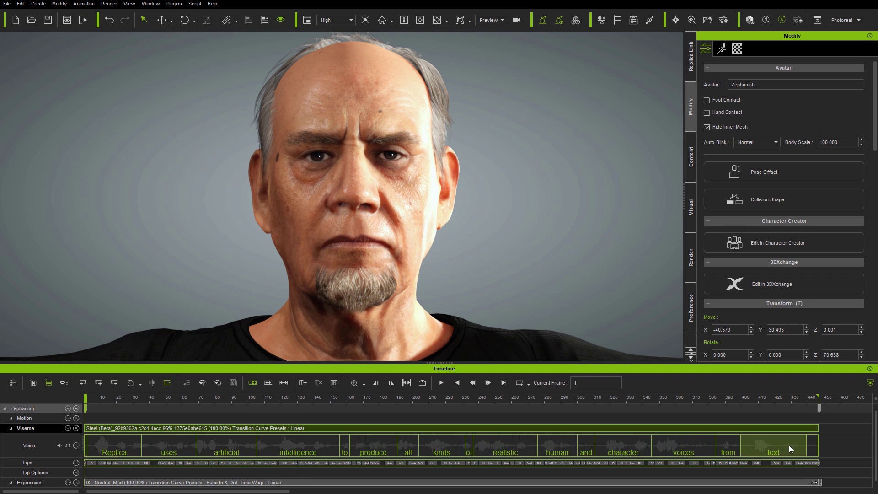
double_click(773, 453)
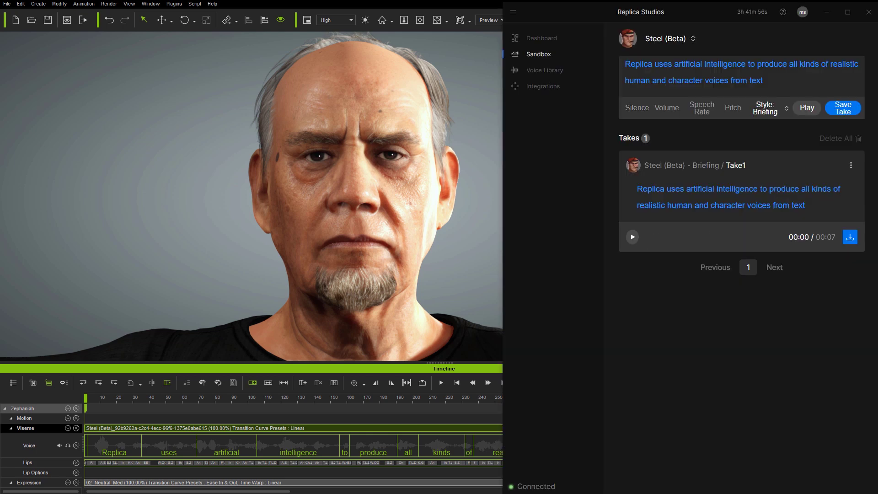
- Switch to Replica Studios and save a second take of the line in the Barking Orders style
click(773, 110)
click(771, 132)
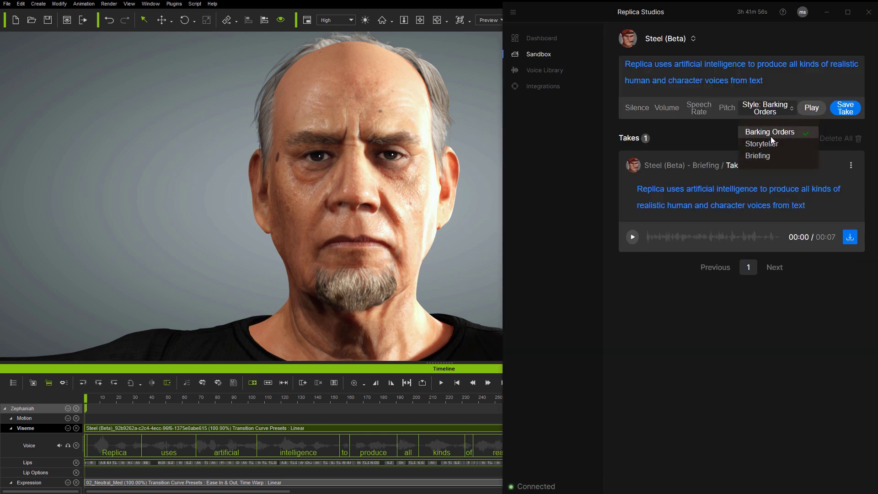
click(846, 109)
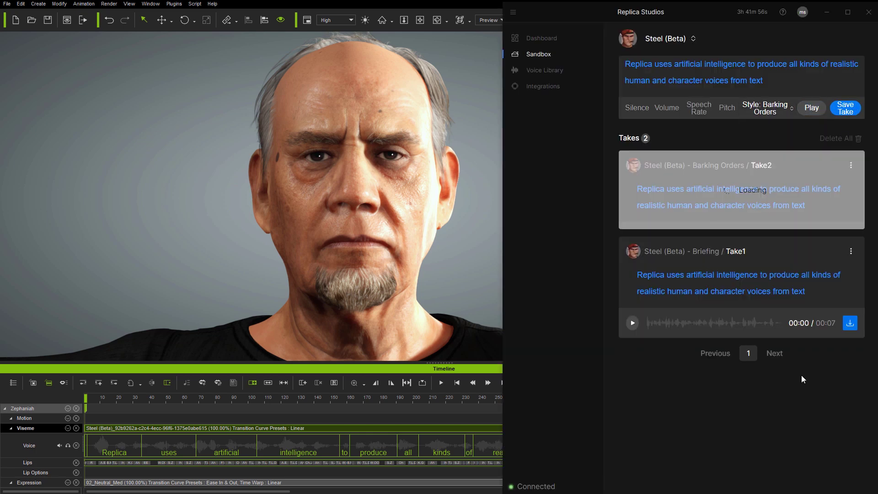
- Export the Barking Orders take to Zephaniah in iClone with the Auto animation style and play the result
click(850, 238)
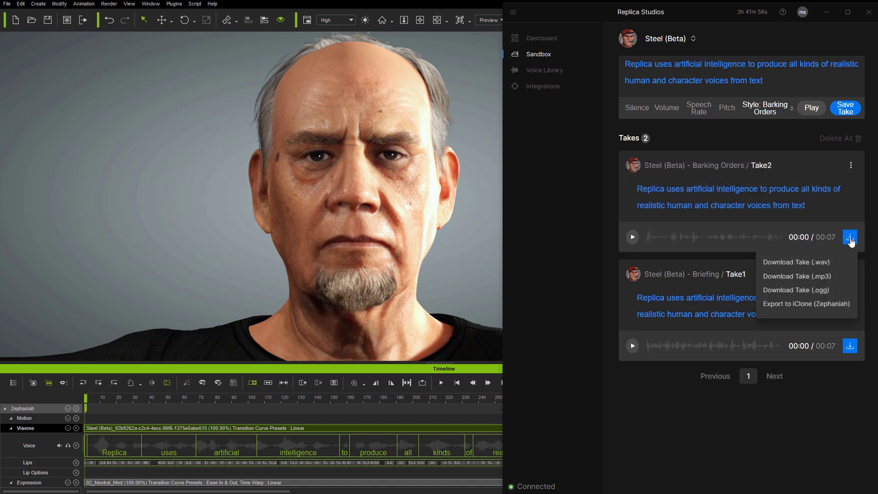
click(800, 303)
click(139, 133)
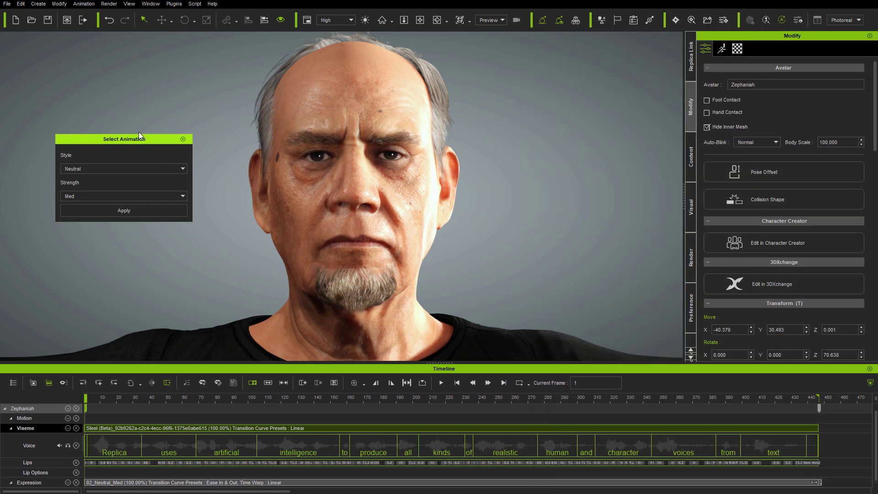
drag(138, 133, 133, 123)
click(130, 158)
click(130, 165)
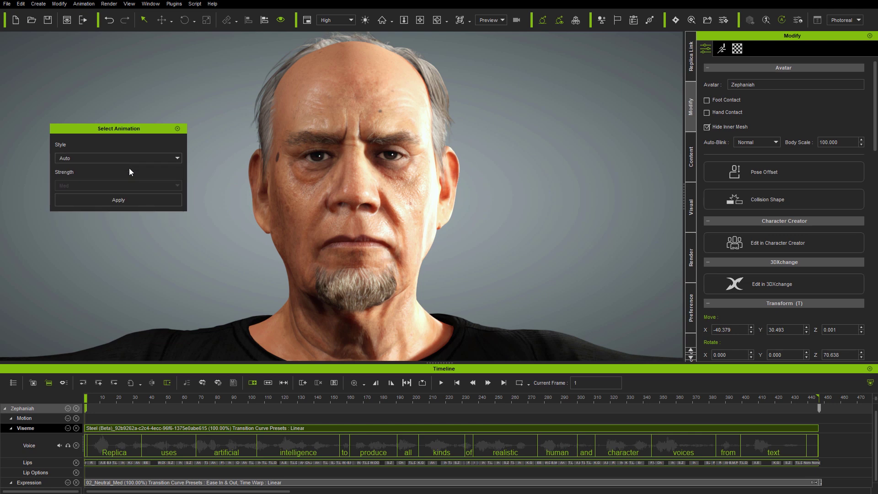
click(131, 198)
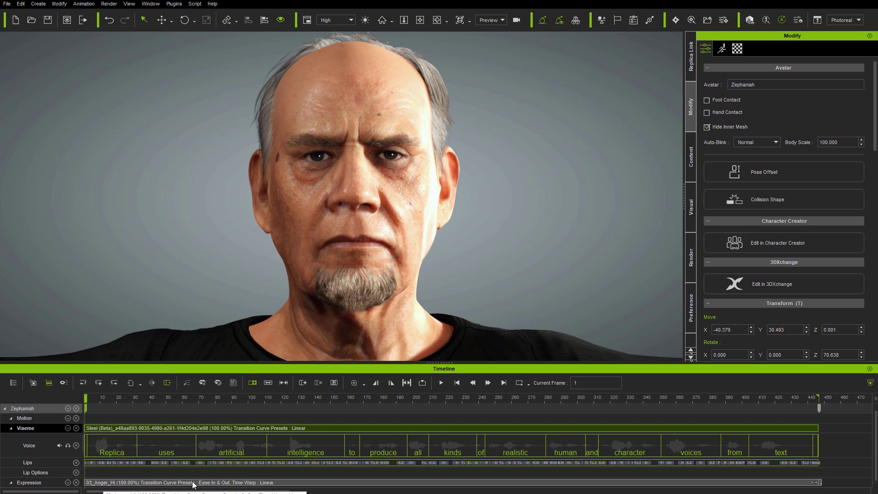
click(441, 383)
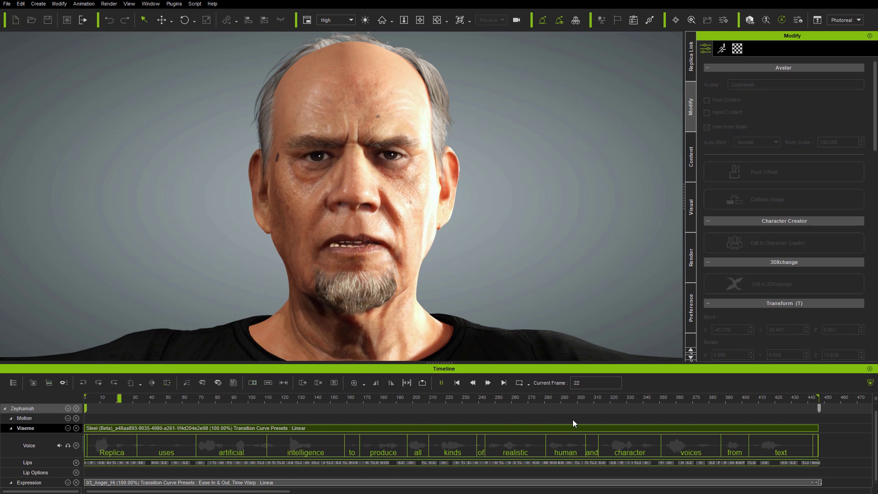
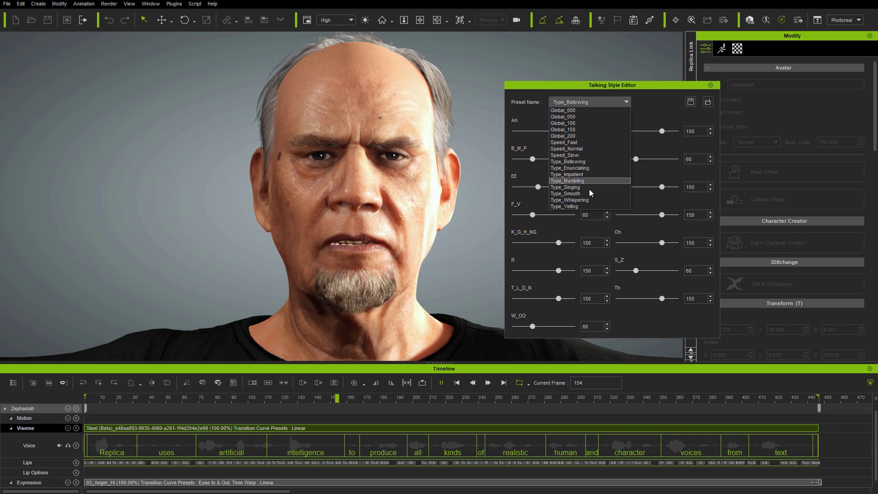
- Preview the Type_Smooth, Type_Whispering and Global_200 talking style presets one after another during playback
click(586, 193)
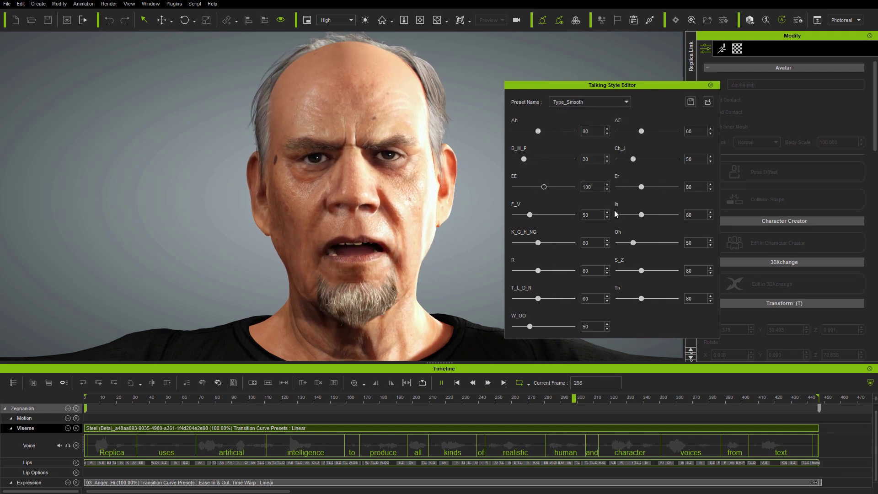
click(621, 102)
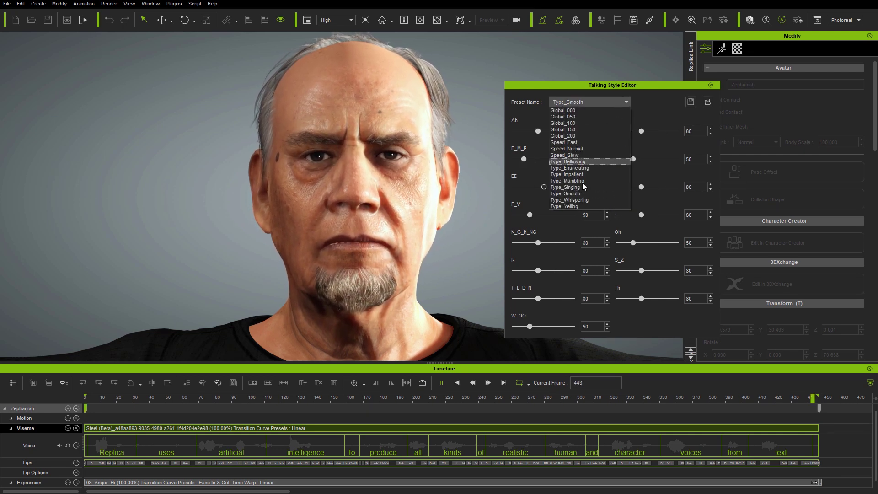
click(585, 200)
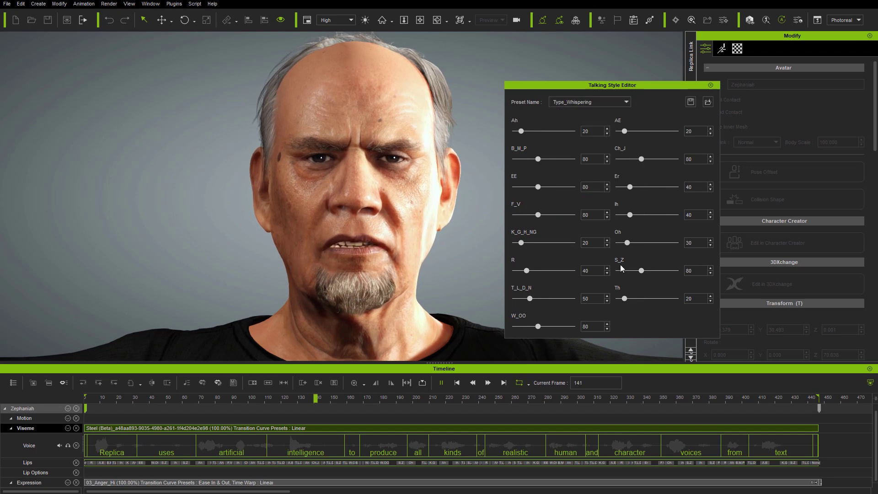
click(622, 102)
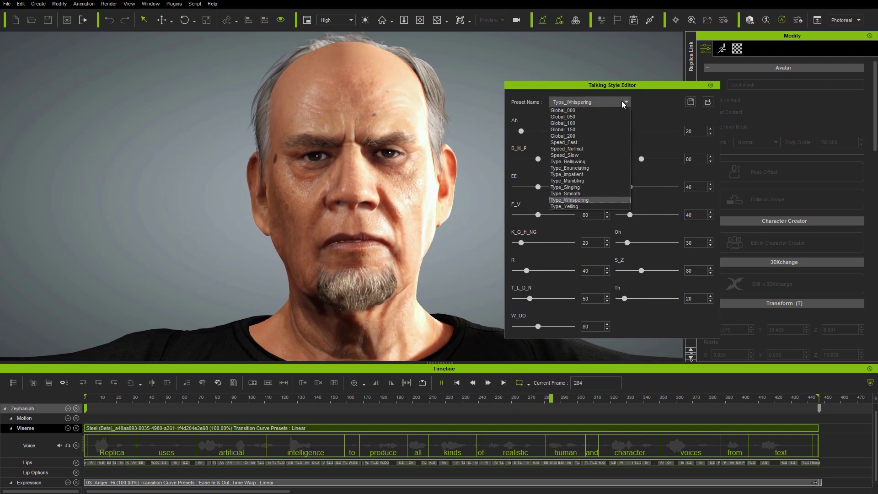
click(589, 136)
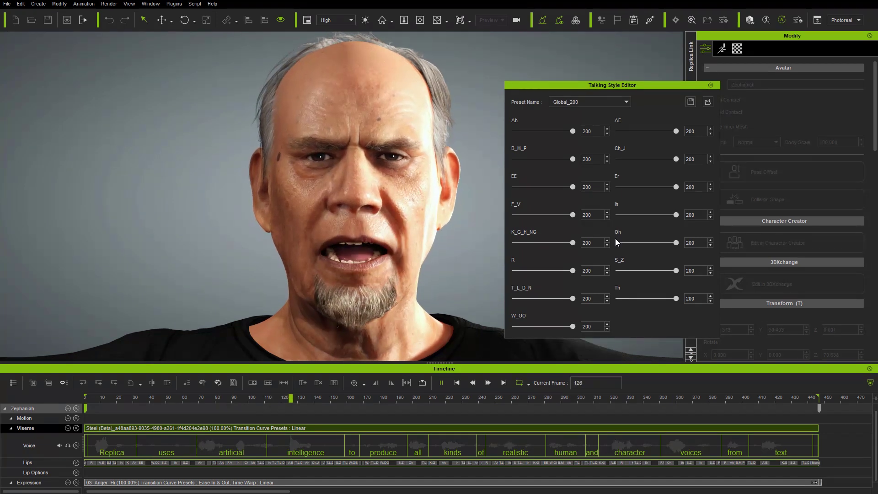
- Apply the Global_100 talking style preset and return playback to the first frame
click(624, 102)
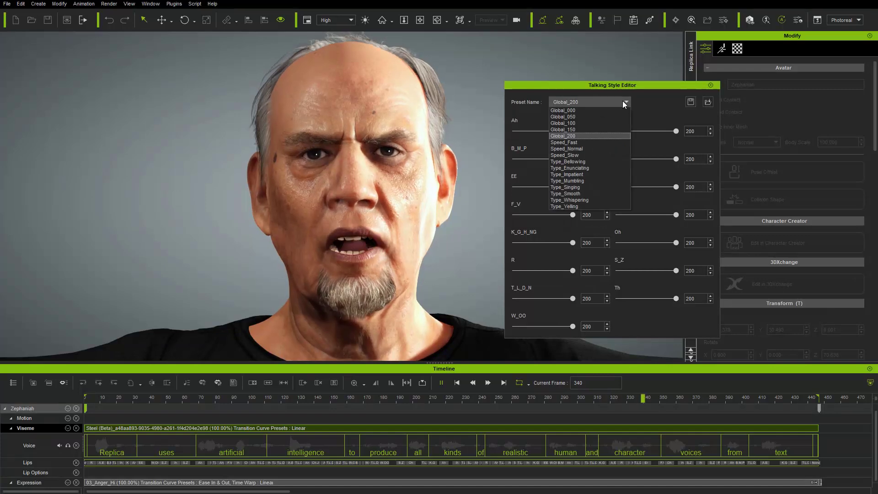
click(583, 124)
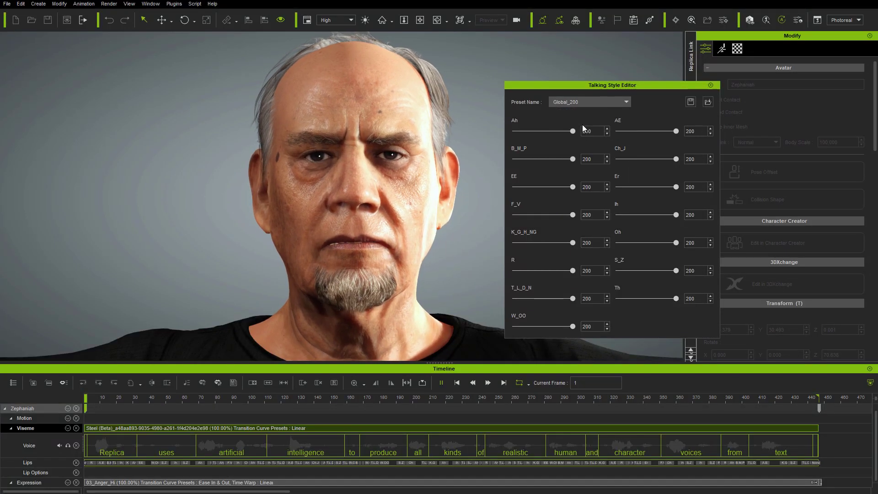
click(457, 383)
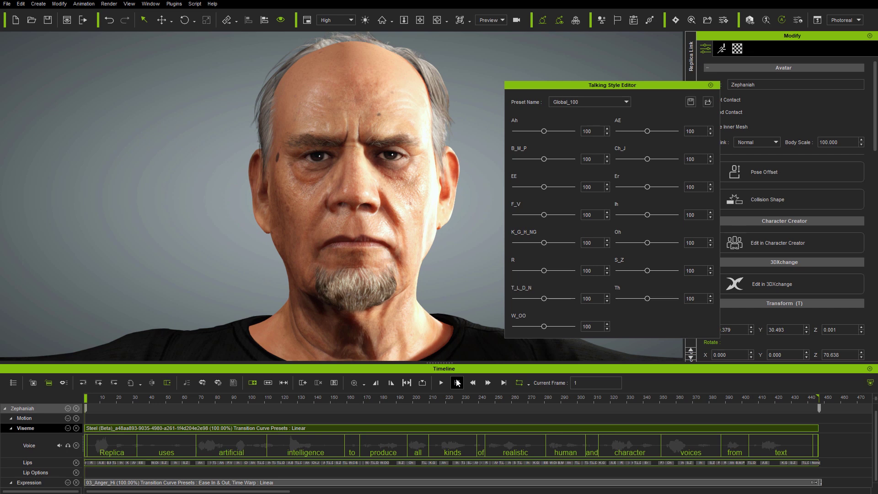
- Select the full length of Zephaniah's Lip Options track and open its lip options in Parts mode
drag(819, 476, 78, 484)
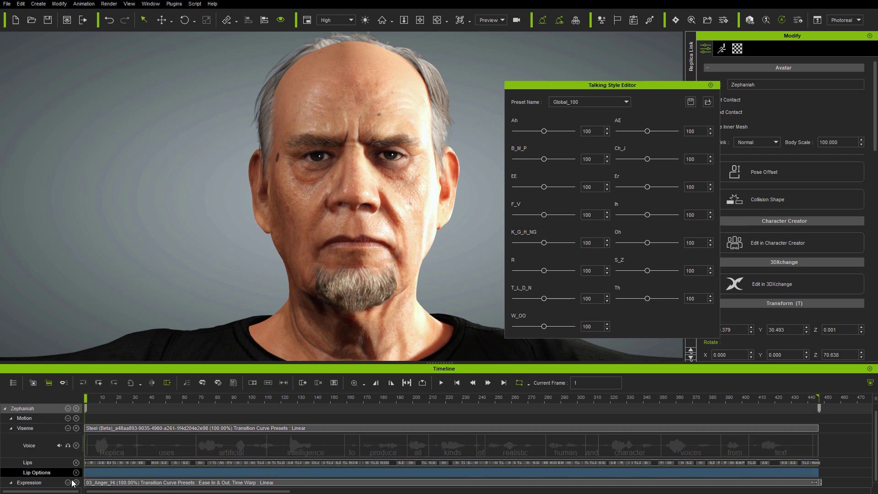
right_click(451, 473)
click(478, 469)
drag(784, 106, 696, 103)
click(709, 115)
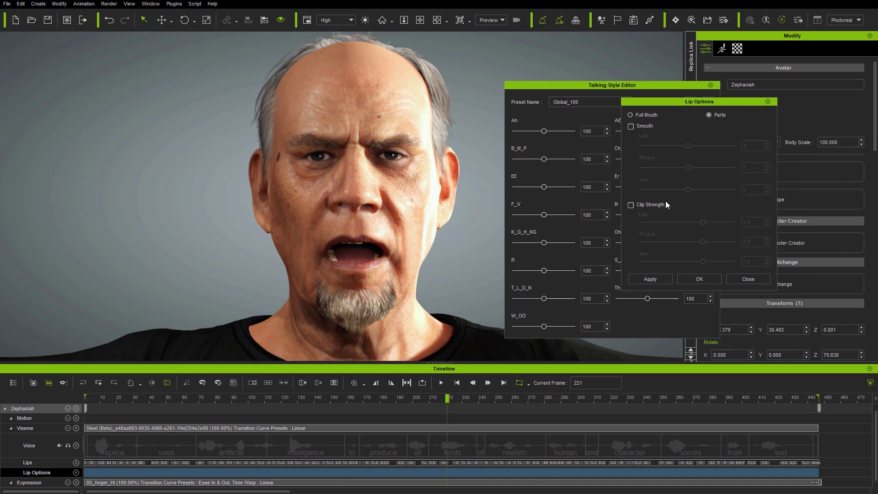
- Apply Smooth with Lips 5, Tongue 4 and Jaw 4, and Clip Strength with Lips 1.2
click(631, 126)
drag(688, 146, 734, 145)
drag(689, 190, 707, 202)
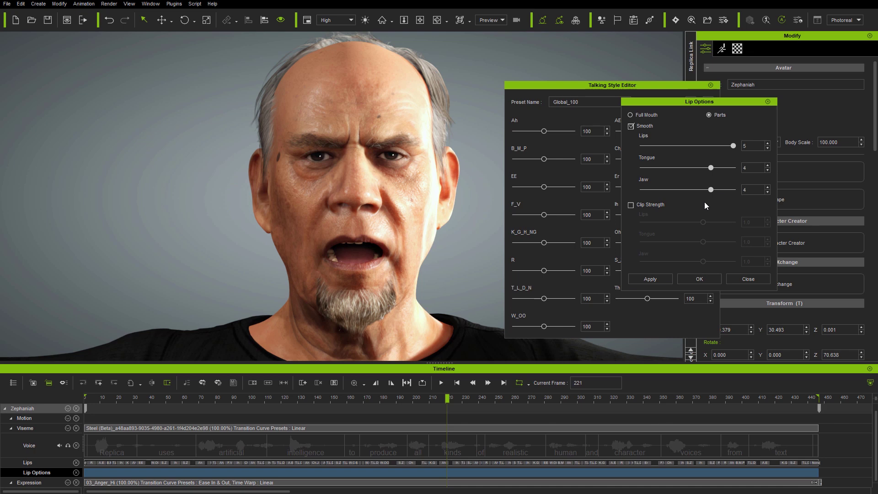
click(631, 205)
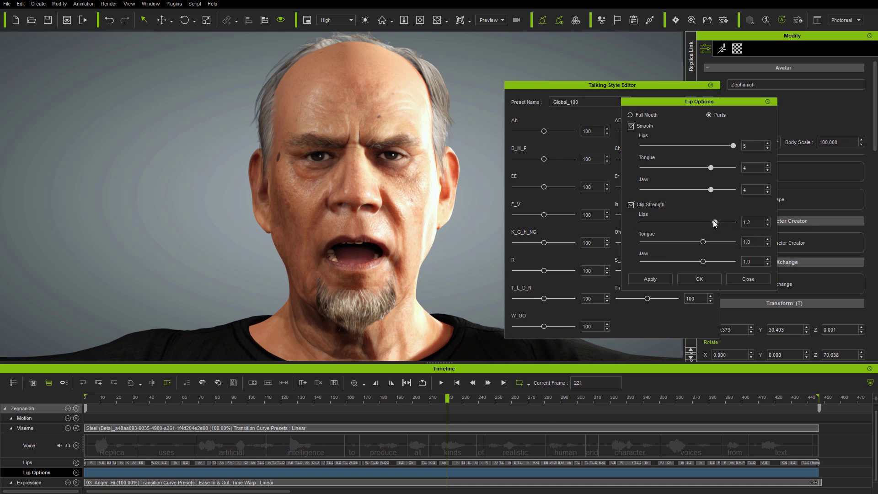
click(654, 278)
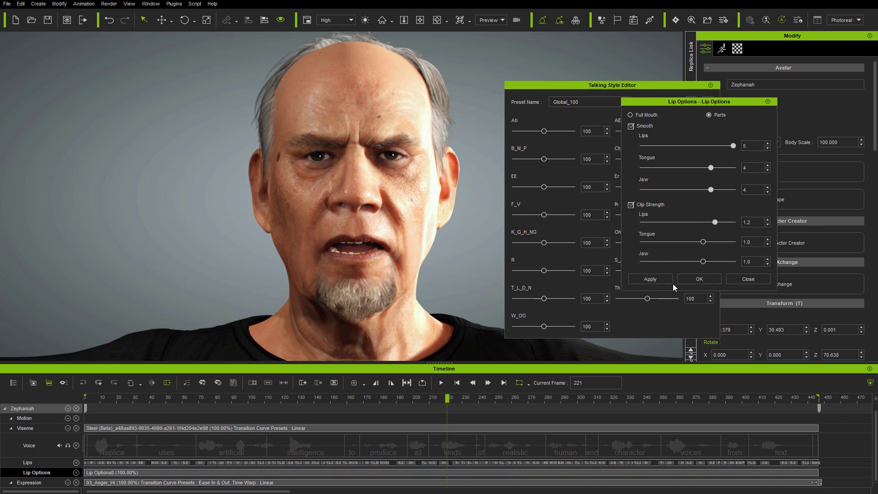
- Play the smoothed lip animation from the start, then delete the Lip Options clip
click(457, 384)
click(441, 384)
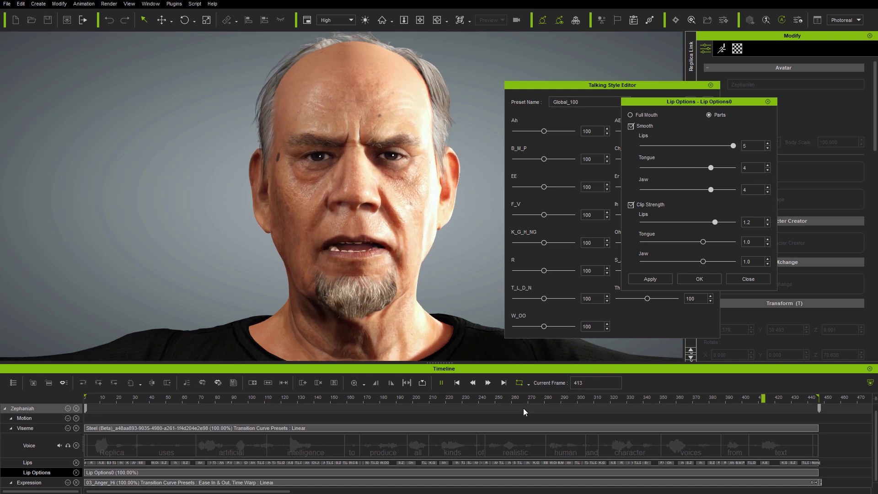
key(Delete)
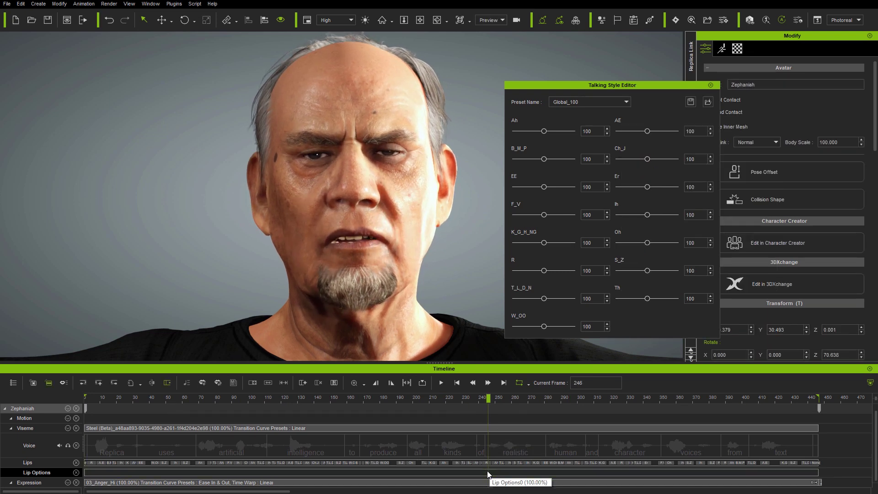
- Close the Talking Style Editor and set the expressiveness of the AE lip key at frame 11 to 100
click(458, 386)
click(711, 85)
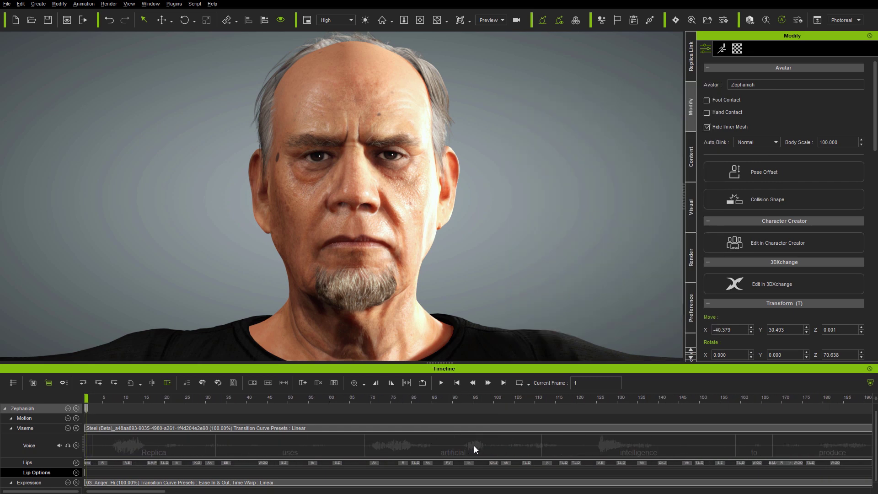
scroll(476, 440, up, 3)
double_click(128, 463)
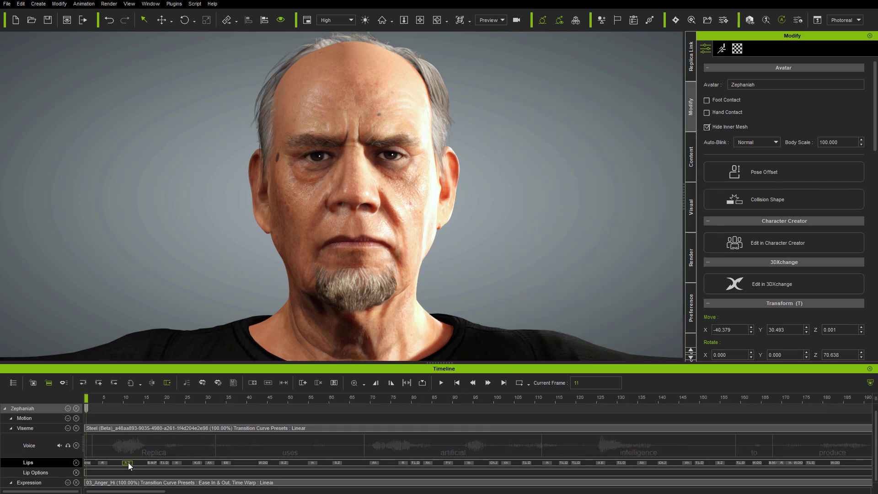
drag(555, 131, 661, 66)
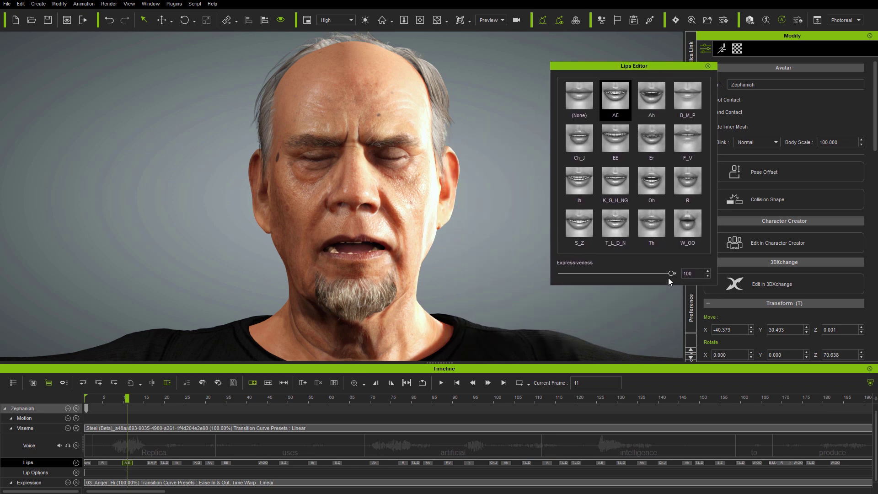
drag(671, 273, 707, 269)
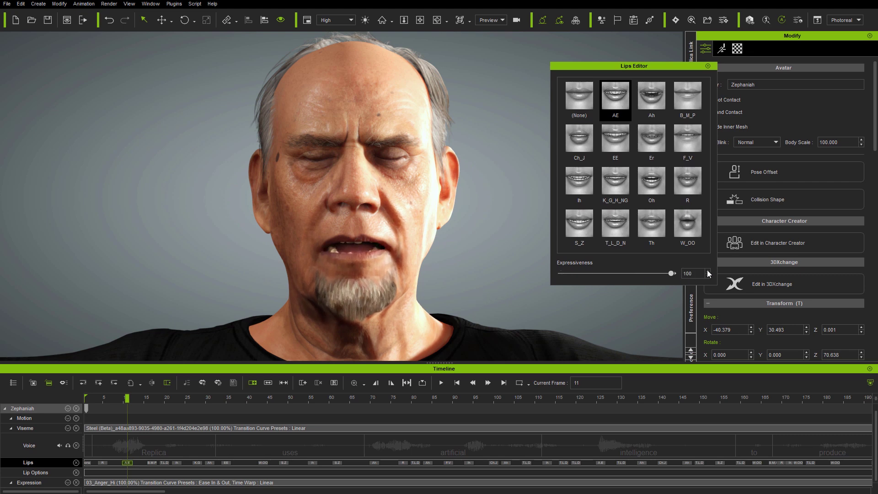
- Try the None, Ch_J and EE mouth shapes on the lip key at frame 28, restore K_G_H_NG and close the Lips Editor
click(185, 398)
click(196, 463)
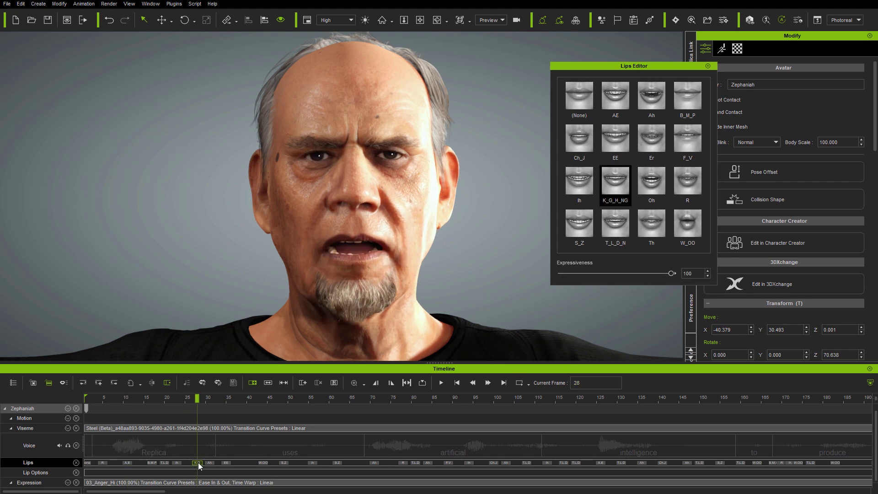
click(579, 96)
click(579, 140)
click(619, 137)
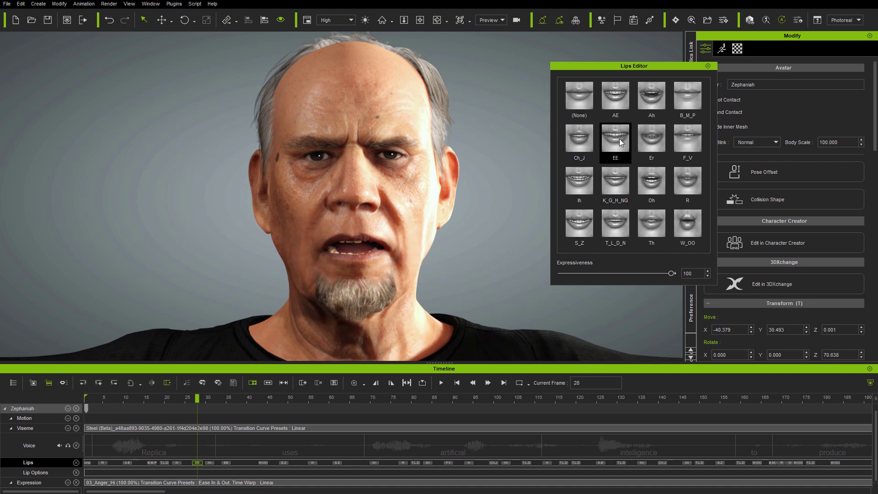
click(619, 186)
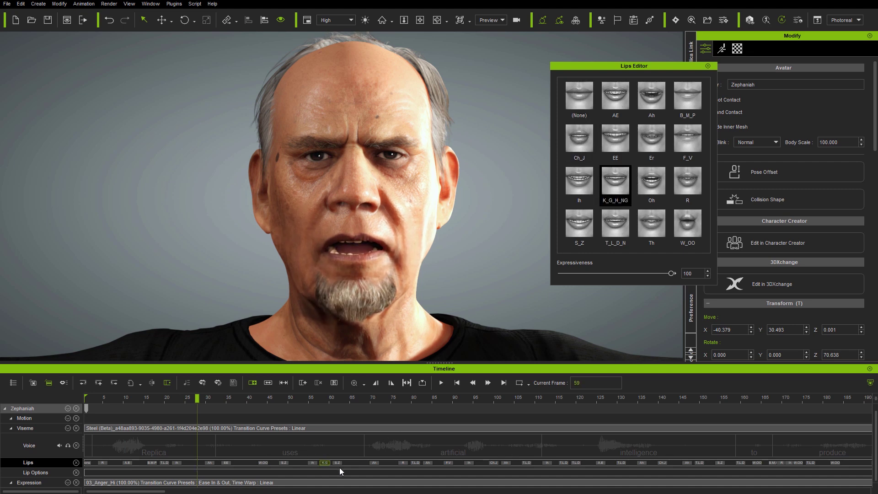
click(707, 66)
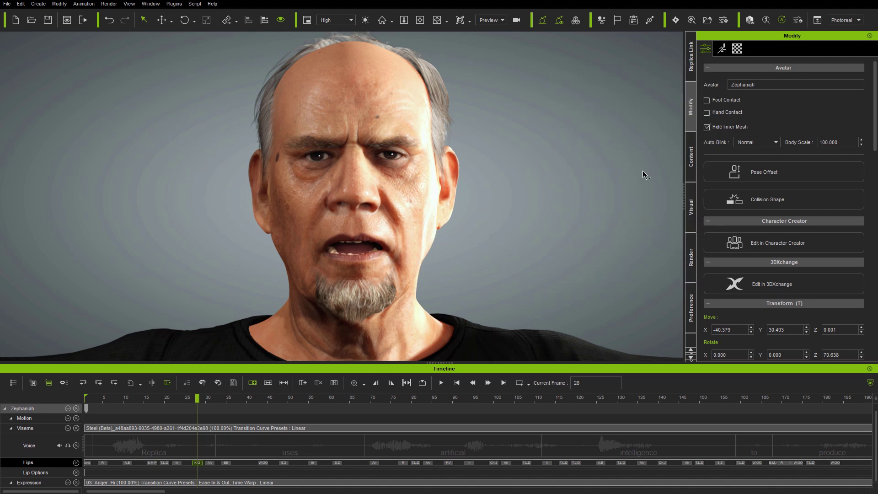
- Return to the first frame and extend the end marker of the timeline's playback range to about frame 1800
drag(197, 400, 86, 400)
scroll(386, 441, down, 4)
scroll(386, 440, down, 3)
drag(277, 397, 494, 401)
drag(833, 398, 875, 396)
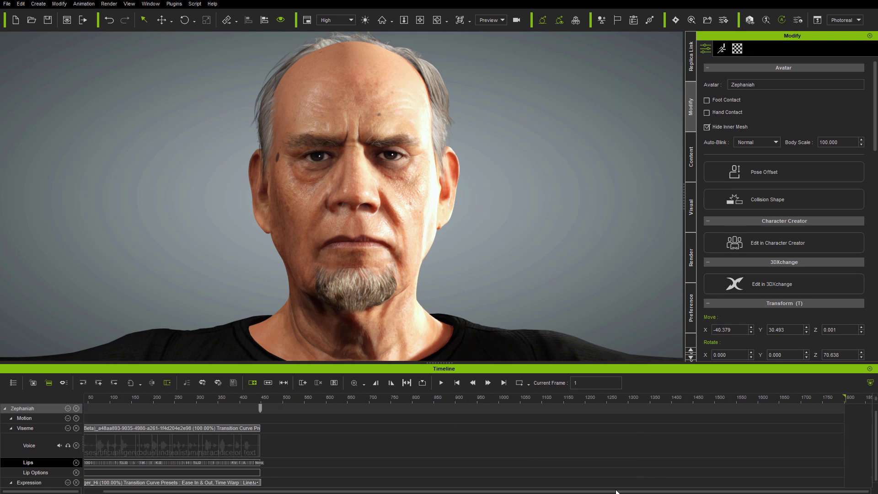
drag(617, 488, 600, 488)
- Switch to Replica Studios, delete all saved takes and select Atlas as the speaker
key(alt+Tab)
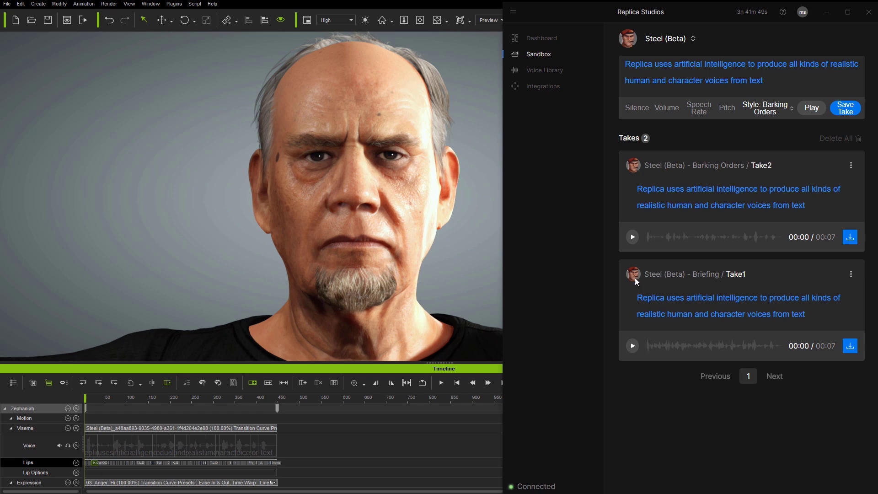
click(836, 138)
click(671, 40)
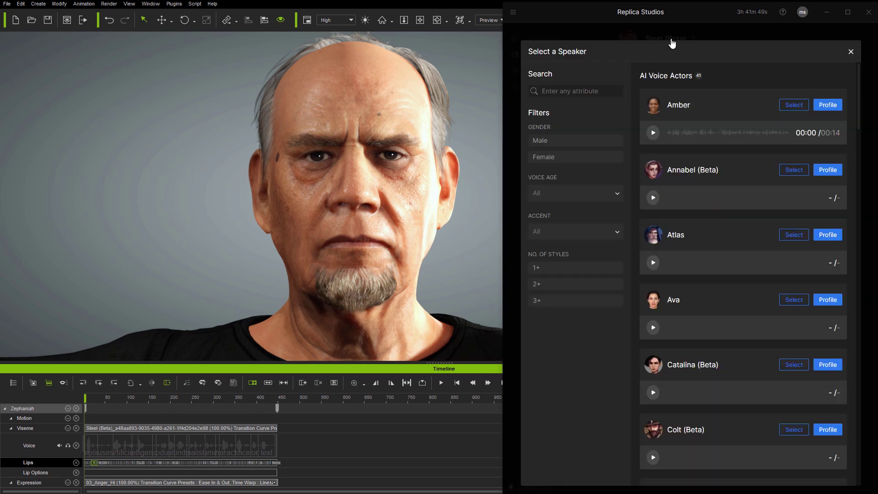
click(793, 236)
- Set Atlas's voice style to Lighthearted and save a take of the line
click(783, 107)
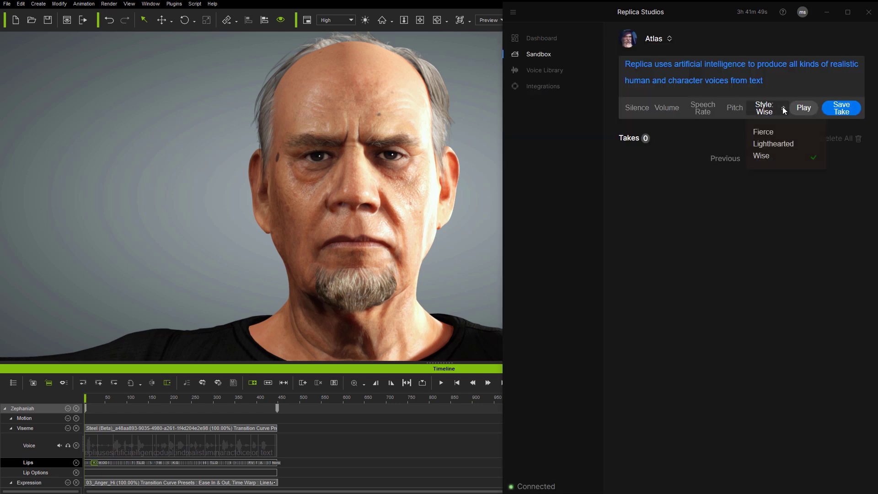
click(772, 143)
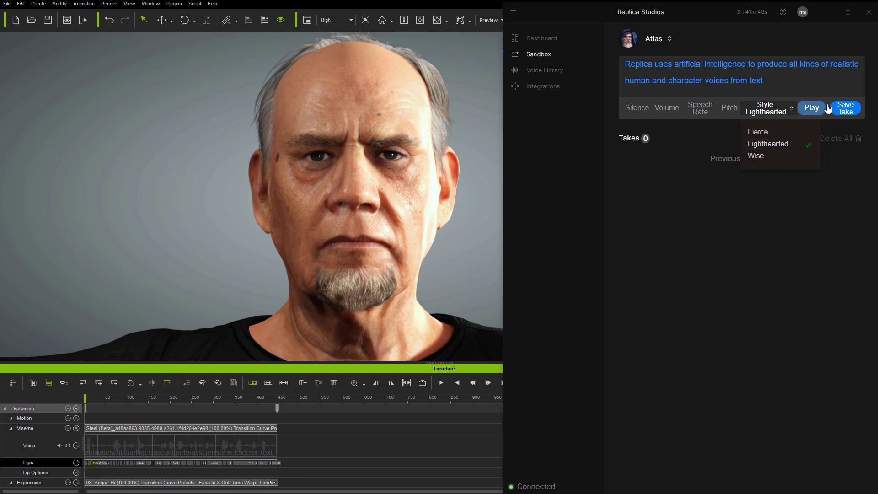
click(844, 108)
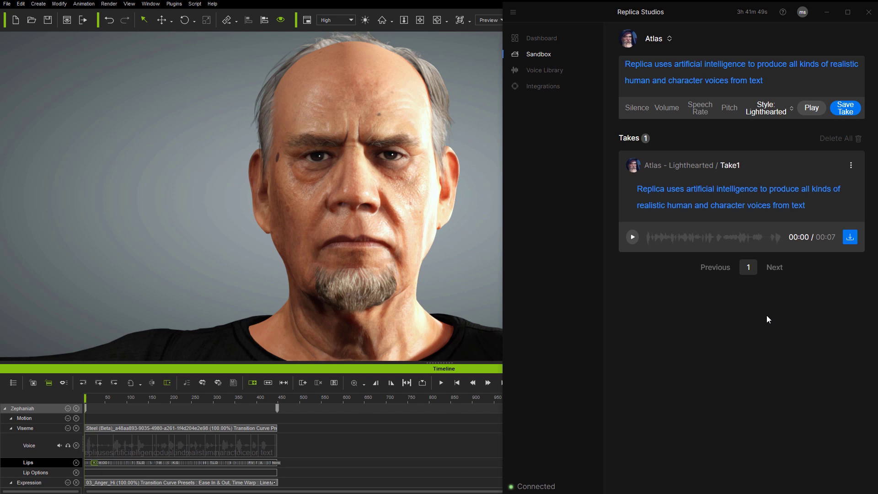
- Export the Atlas take to Zephaniah in iClone with the Auto animation style and move the playhead to about frame 555
click(850, 237)
click(798, 304)
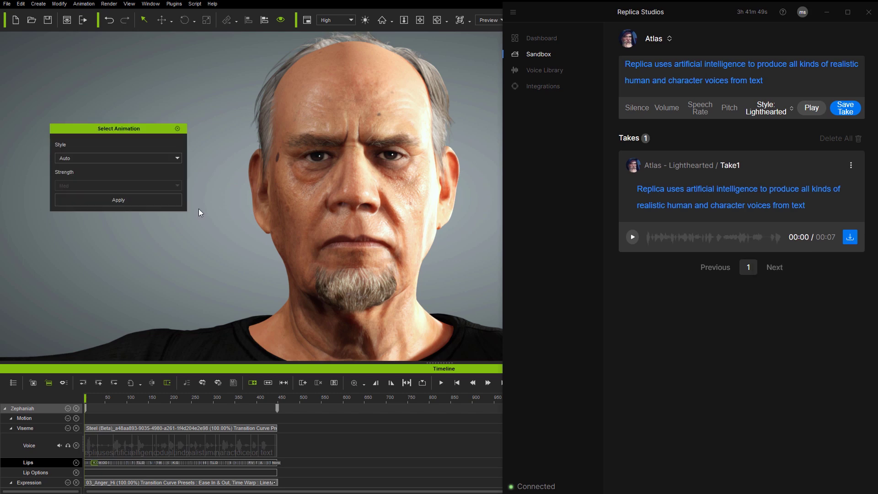
click(118, 200)
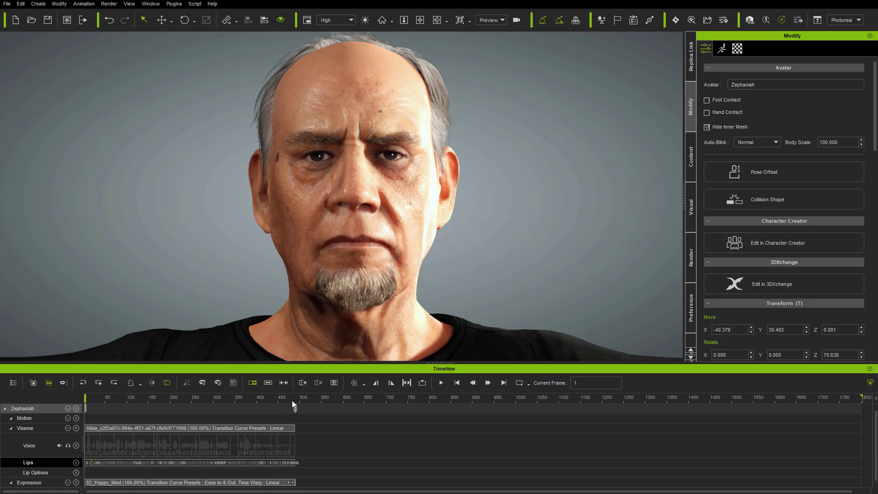
drag(317, 397, 327, 397)
- In Replica Studios, replace the script with "And with the Replica Link plugin, you can send these voices directly to iClone avatars for automatic lip sinking using Acculips"
key(alt+Tab)
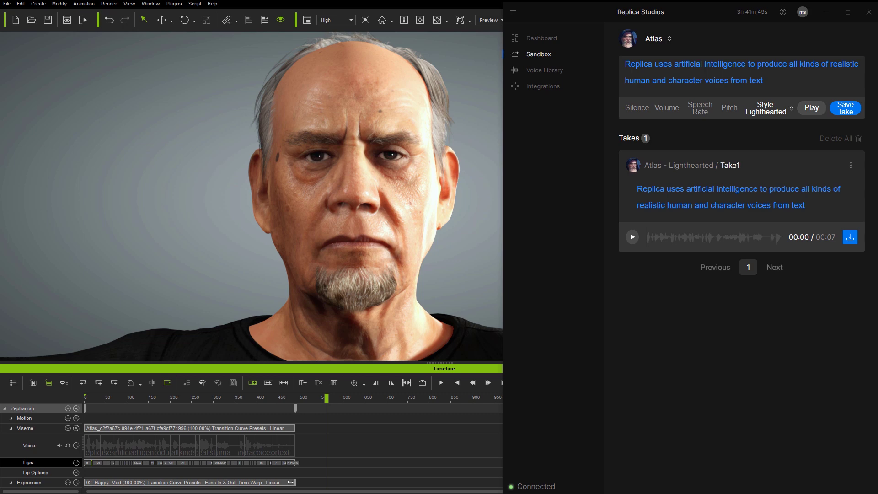
drag(770, 80, 612, 59)
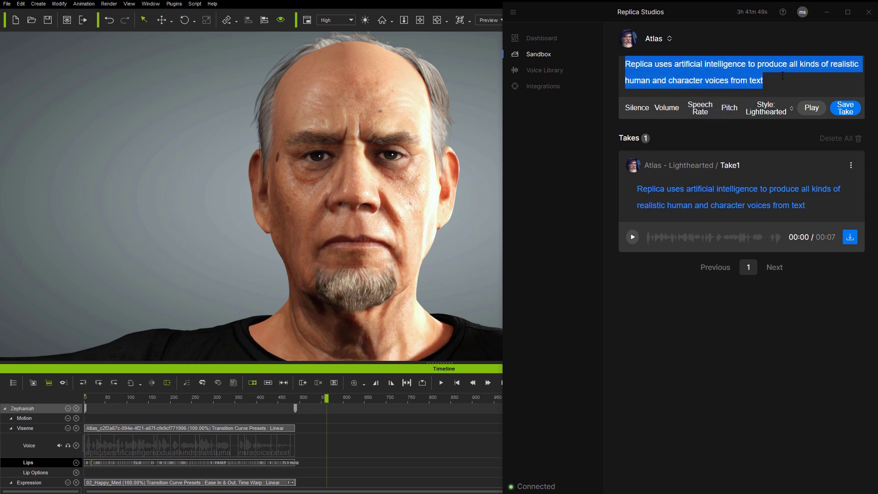
text(And with the Replica Link plugin, you can send these voices directly to iClone avatars for automatic lip sinking using Acculips)
key(ctrl+a)
- Select Colt (Beta) as the speaker for the new line
click(658, 40)
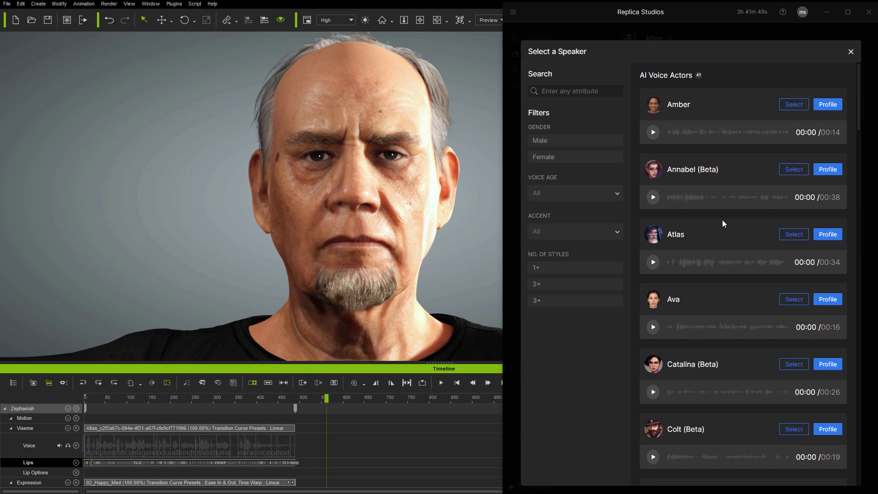
scroll(725, 222, down, 5)
click(794, 201)
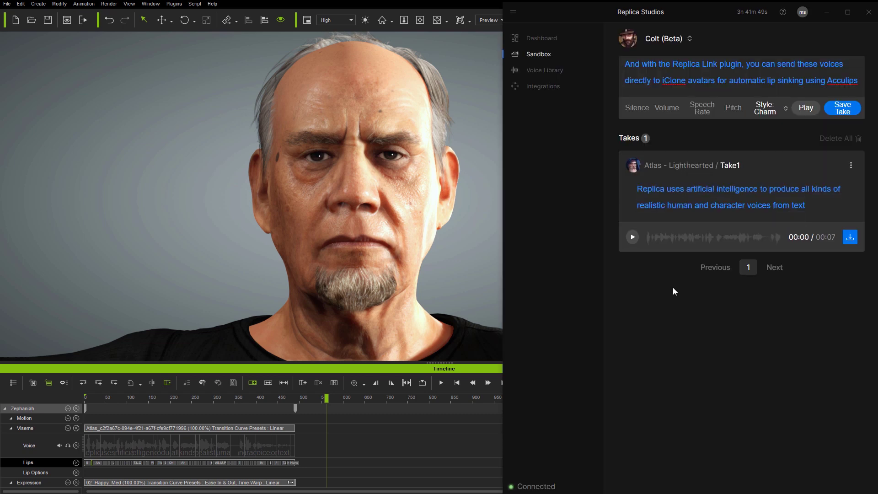
- Save the Colt (Beta) line as a Charm take and export it to Zephaniah in iClone, placing the playhead at about frame 1074
click(842, 108)
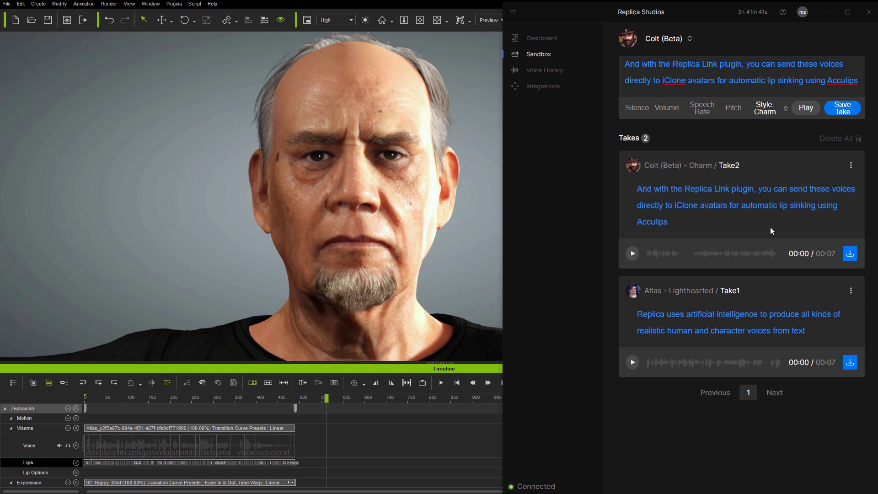
click(844, 254)
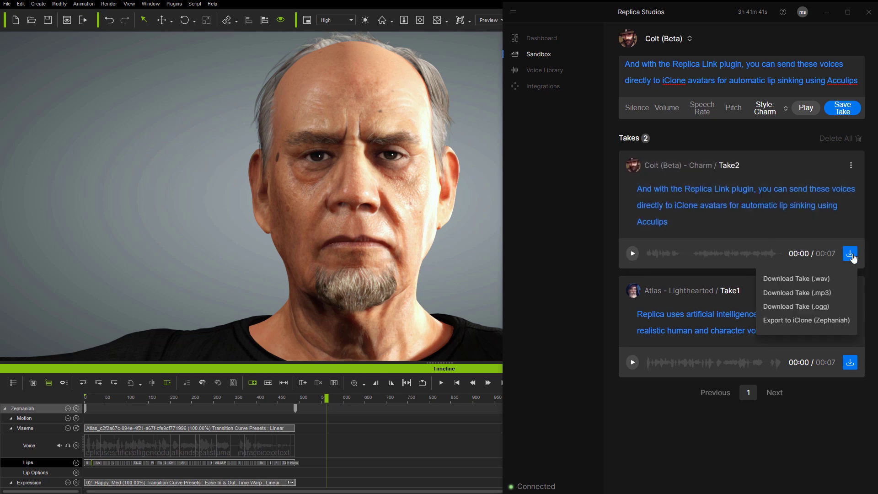
click(799, 321)
click(144, 201)
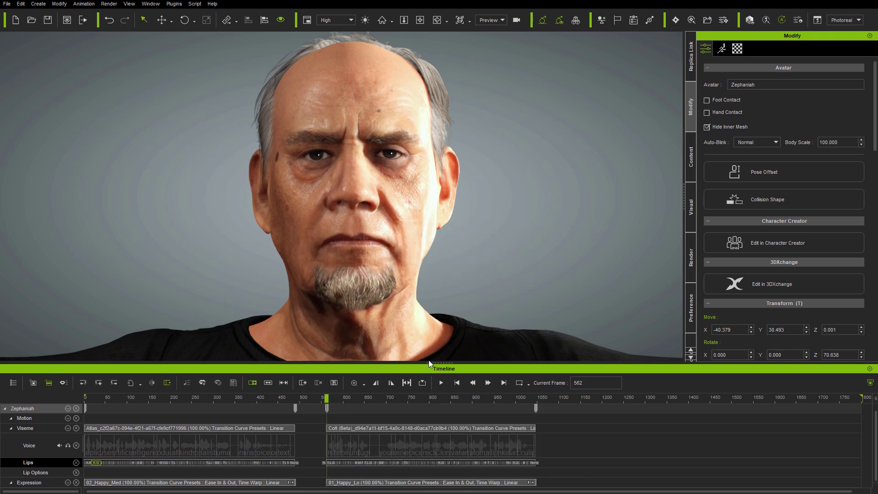
click(548, 399)
- In Replica Studios, delete all takes and replace the script with the line beginning "And not only speech, you can also choose to automatically load facial animation"
key(alt+Tab)
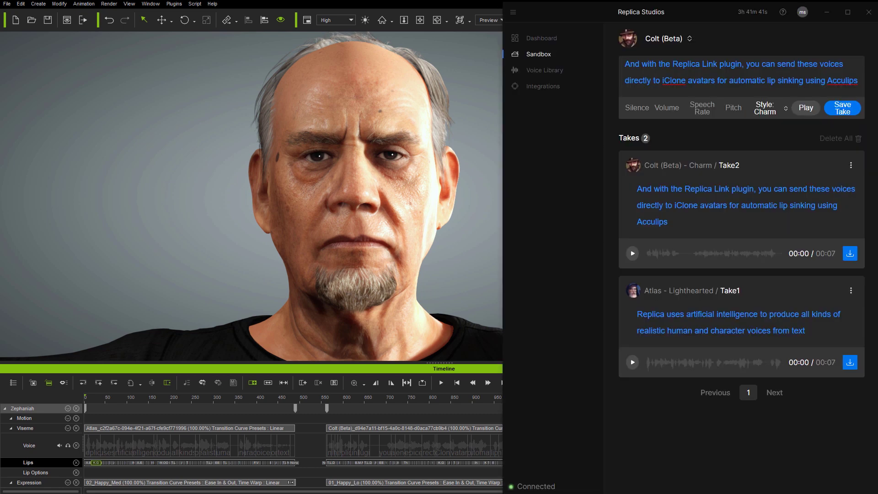
click(839, 138)
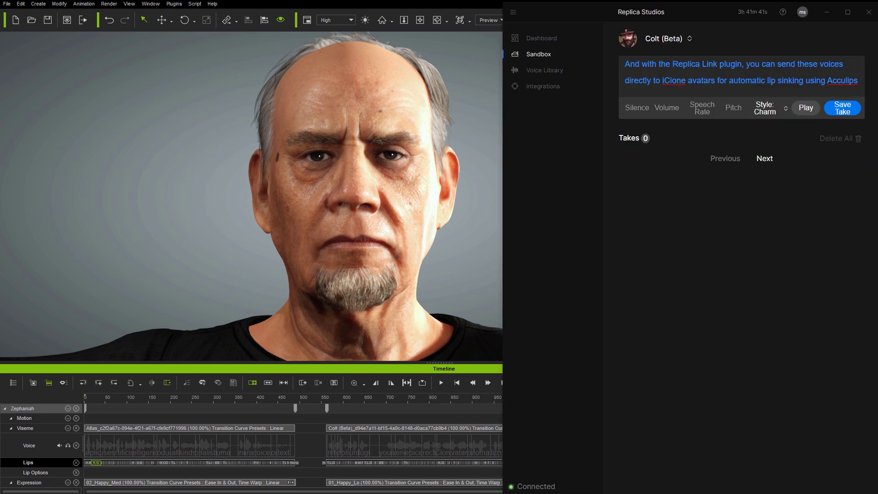
key(ctrl+a)
click(858, 81)
drag(859, 81, 608, 67)
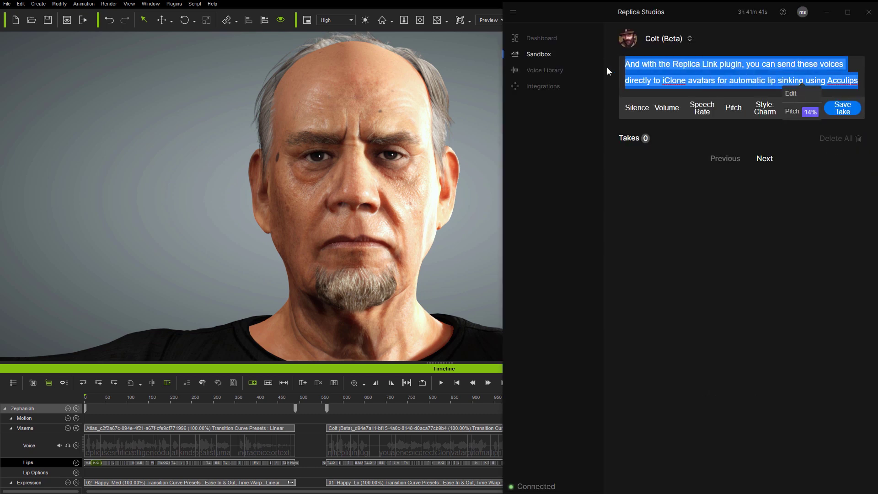
- Select Solomon as the speaker and save a take of the line in the Default style
click(671, 39)
scroll(748, 210, down, 10)
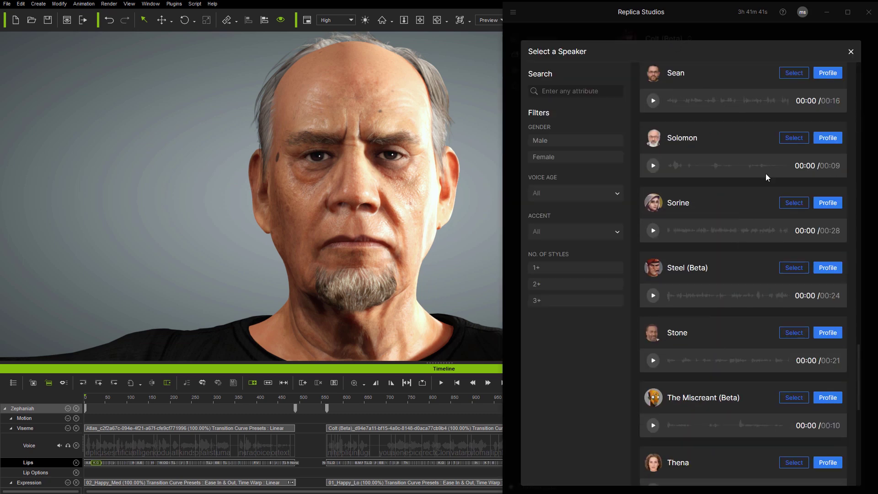
click(794, 138)
click(843, 124)
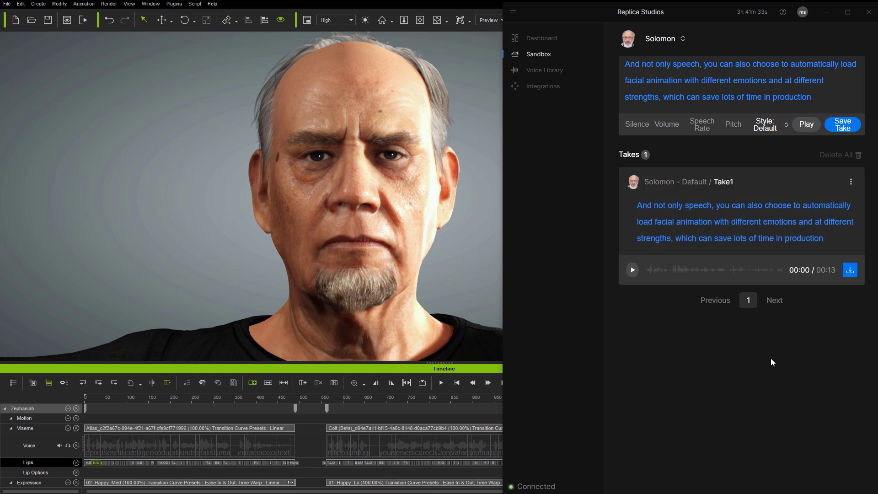
- Export the Solomon take to Zephaniah in iClone and apply its facial animation
click(850, 270)
click(826, 350)
click(119, 202)
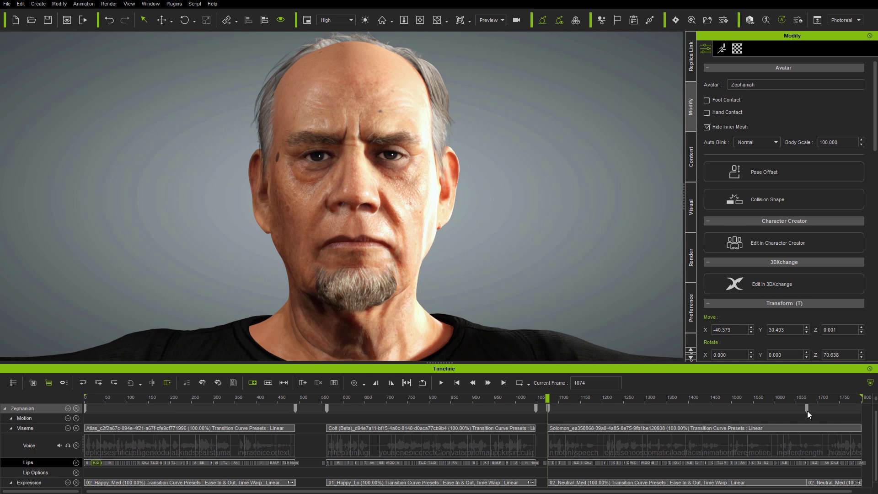
- Set the project's total frames to 2500 and reposition the playhead further along the extended timeline
click(690, 344)
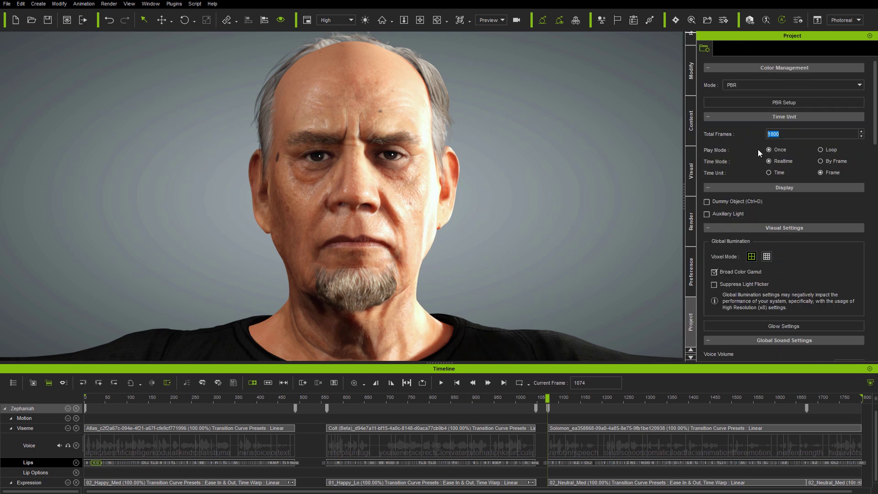
key(Return)
drag(646, 491, 750, 492)
click(678, 397)
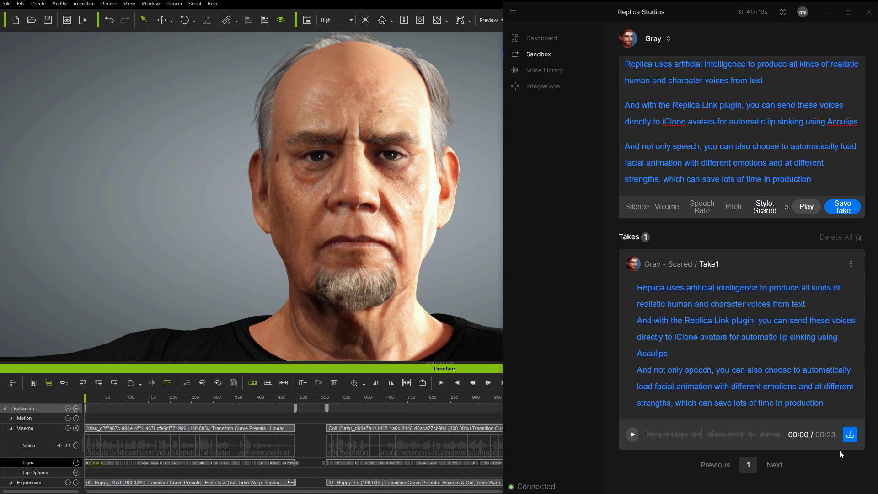
- Export Gray's Scared take from Replica Studios to Zephaniah with the Fear animation style at Max strength, and play back the result
click(850, 435)
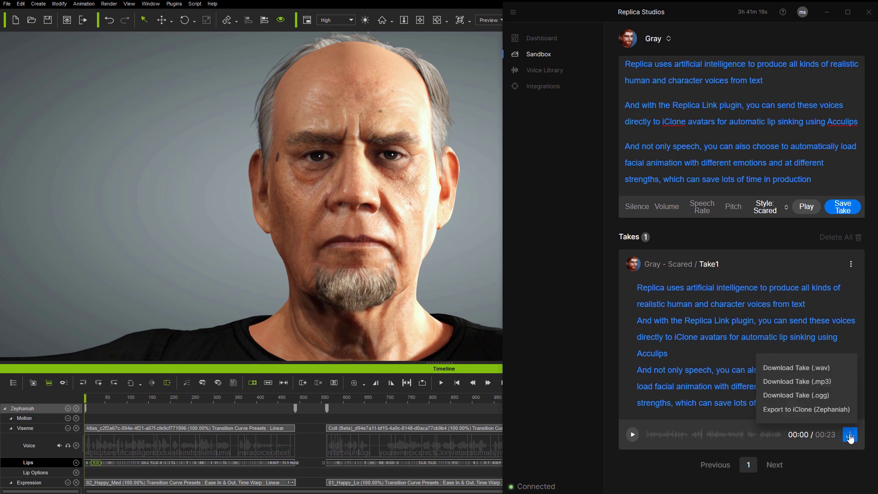
click(815, 412)
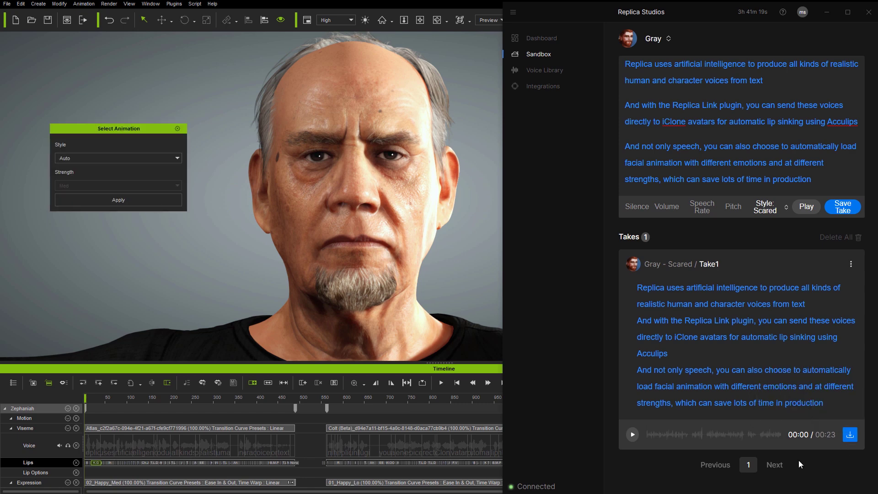
click(169, 158)
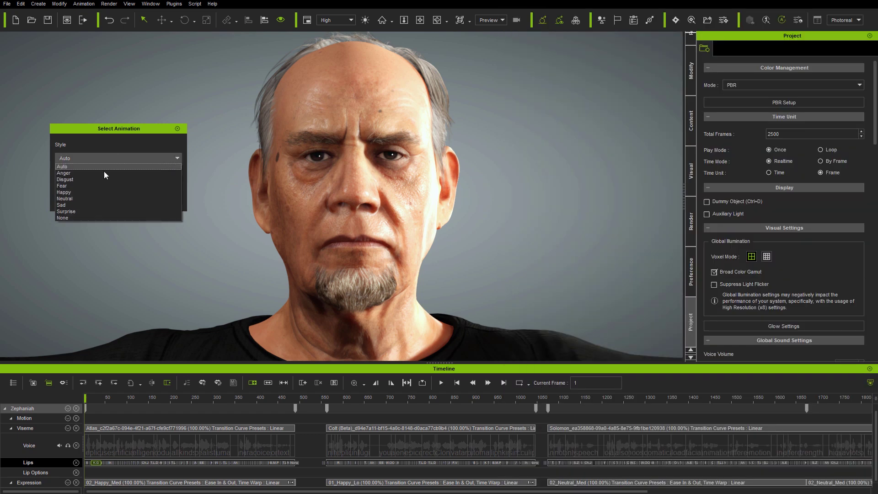
click(85, 186)
click(138, 185)
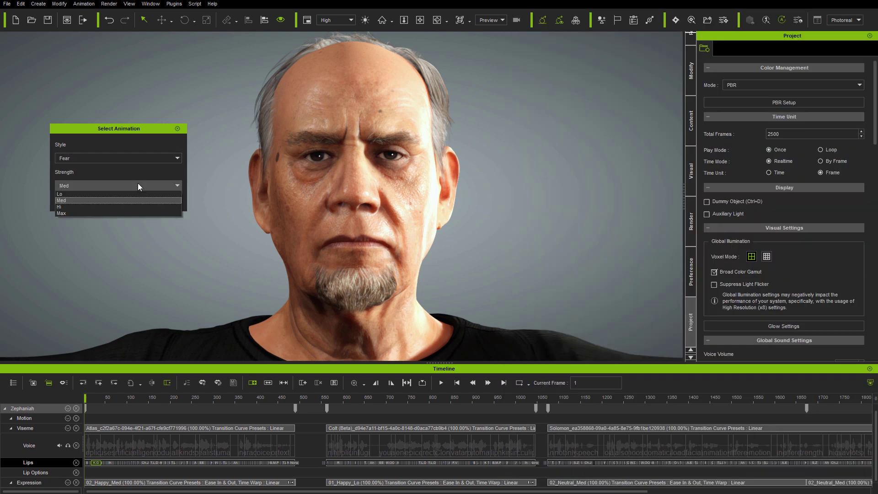
click(82, 213)
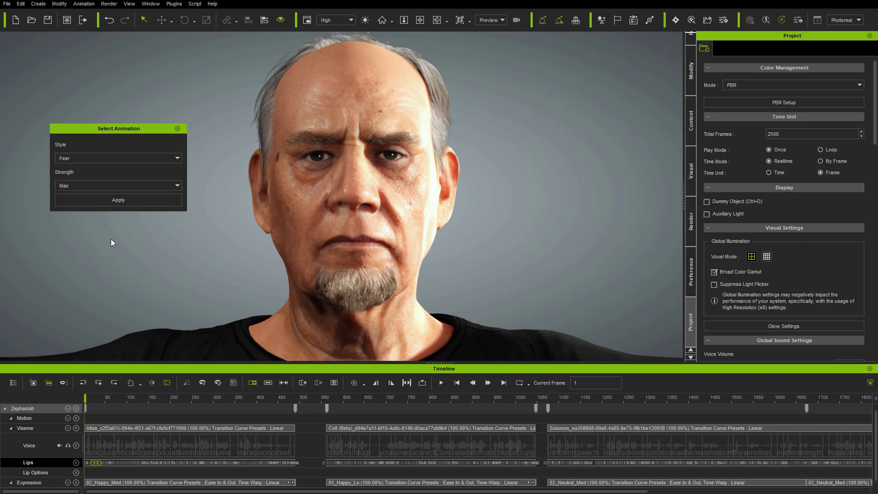
click(119, 200)
click(450, 319)
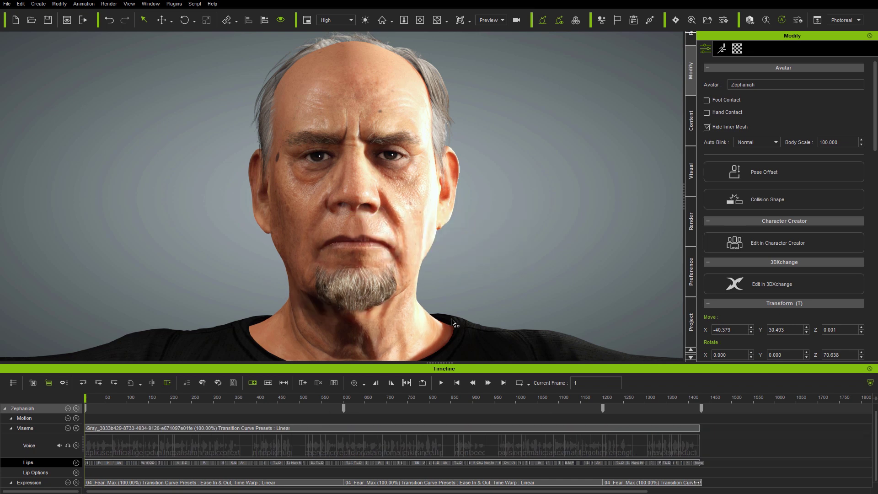
click(441, 382)
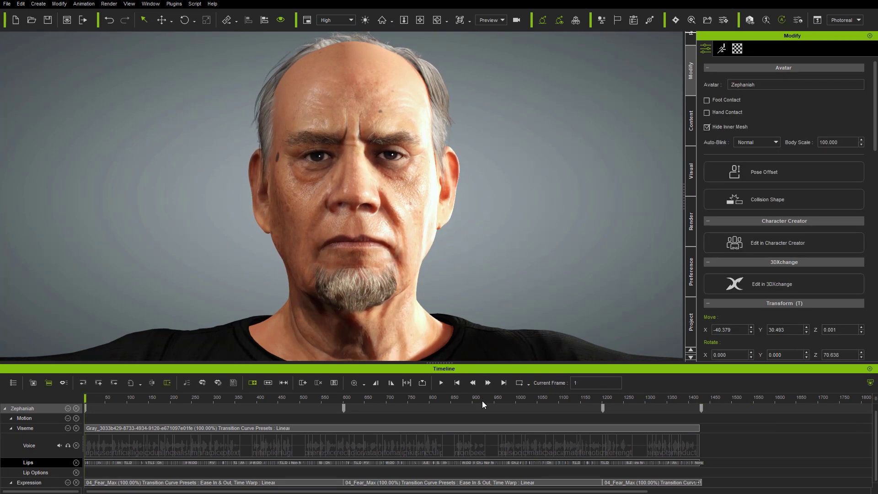
- Delete the Gray voice clip from the Viseme track and play the remaining facial expressions from the first frame
click(487, 428)
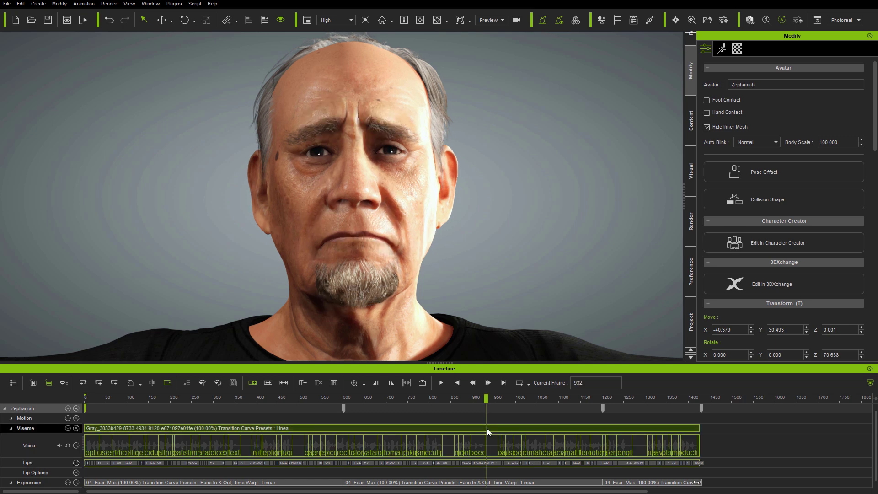
key(Delete)
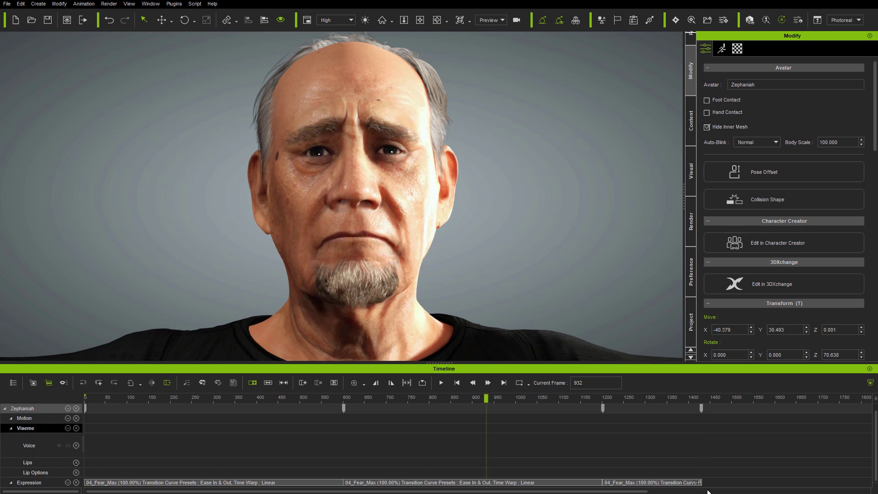
click(457, 383)
click(441, 383)
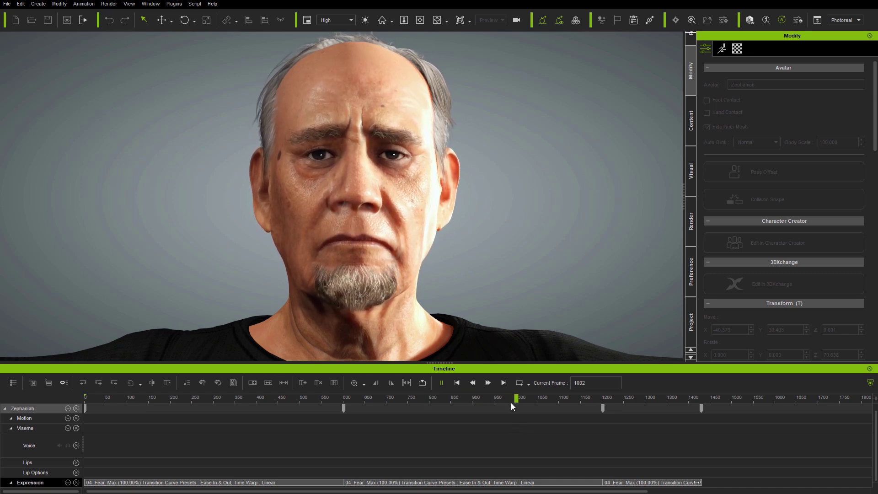
- Return the playhead to frame 1 and delete all Fear_Max clips from the Expression track
click(86, 398)
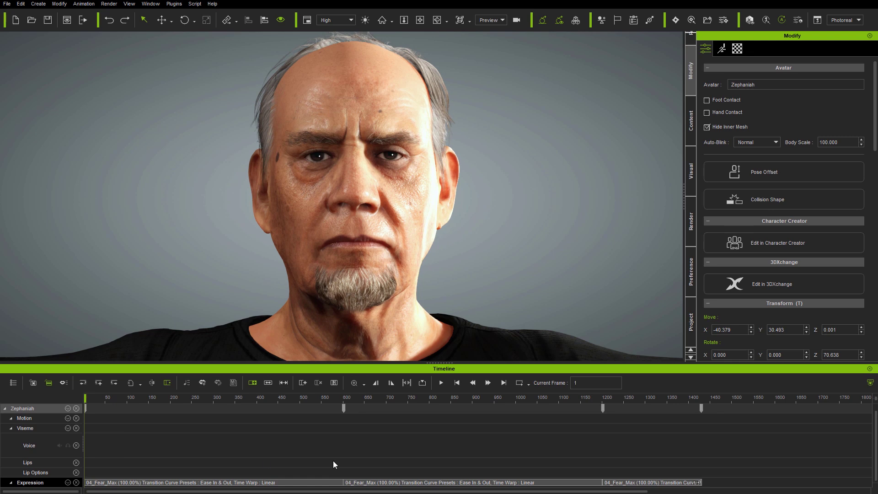
drag(719, 486, 308, 468)
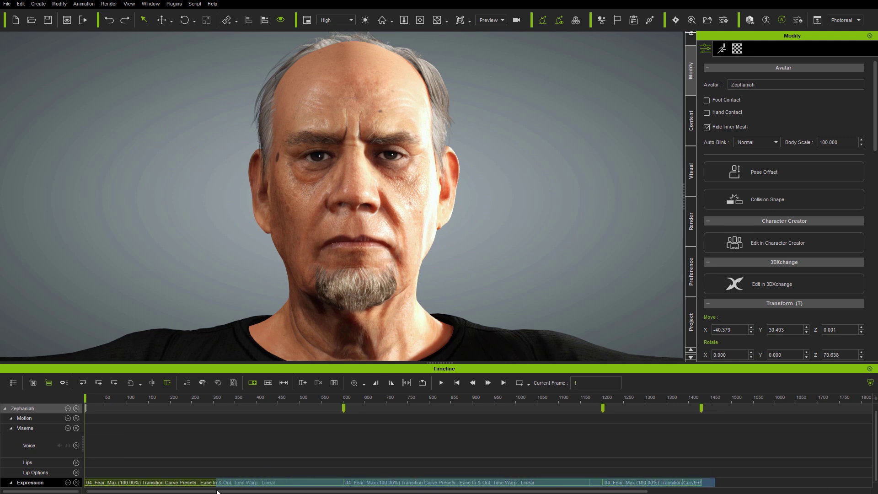
key(Delete)
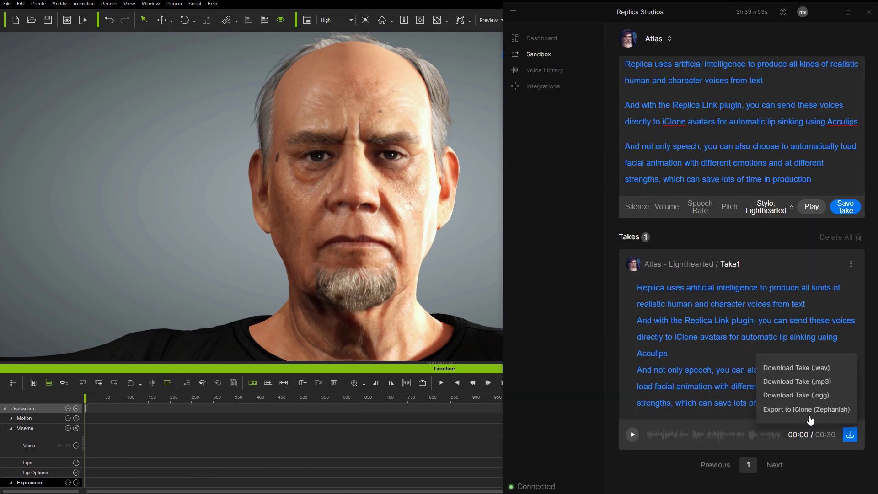
- Export Atlas's Lighthearted take from Replica Studios to Zephaniah with the Auto animation style, play it back and return to the first frame
click(809, 411)
drag(490, 95, 388, 70)
click(485, 100)
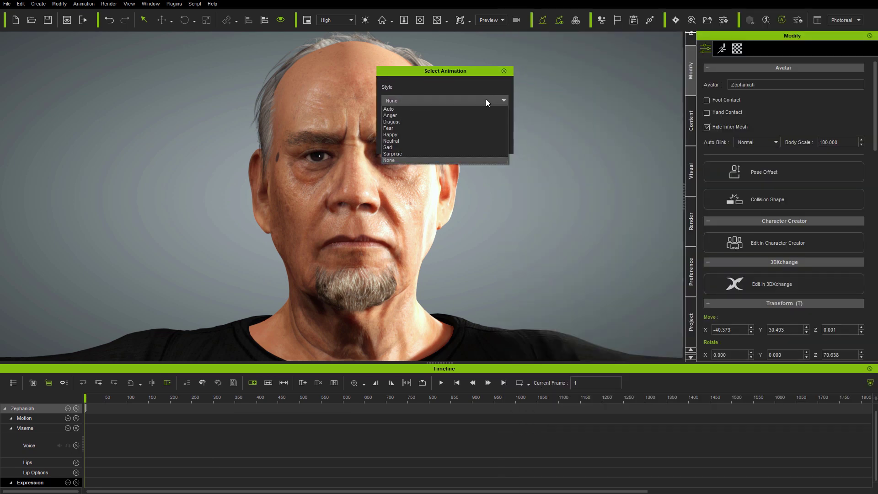
click(437, 113)
click(457, 146)
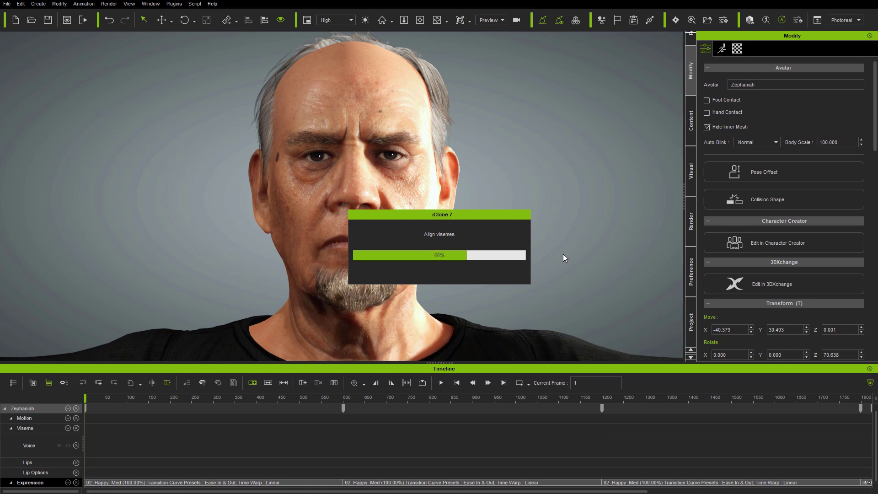
click(441, 382)
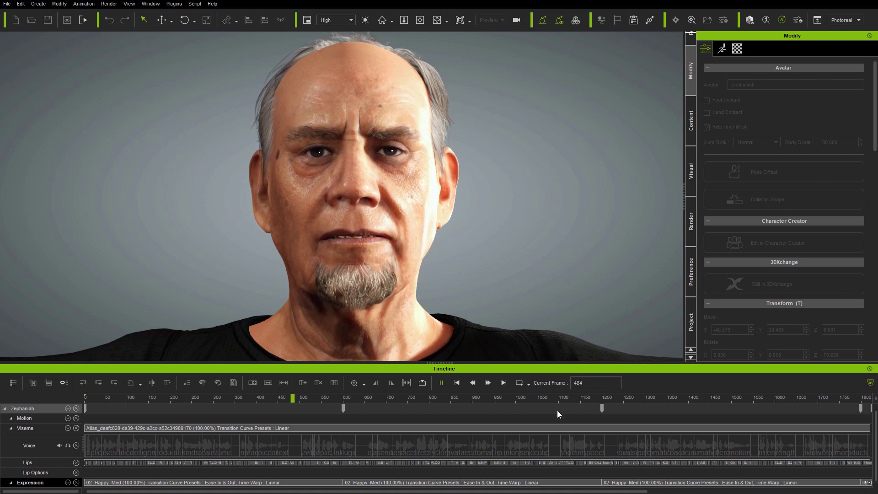
click(458, 383)
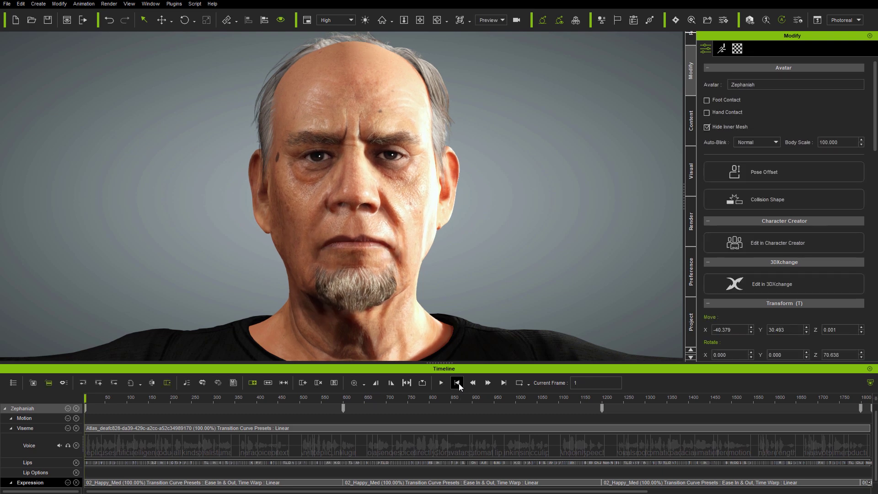
- Open the All folder of Expression_Loop presets in the facial animation content library and find the Happy presets
click(686, 133)
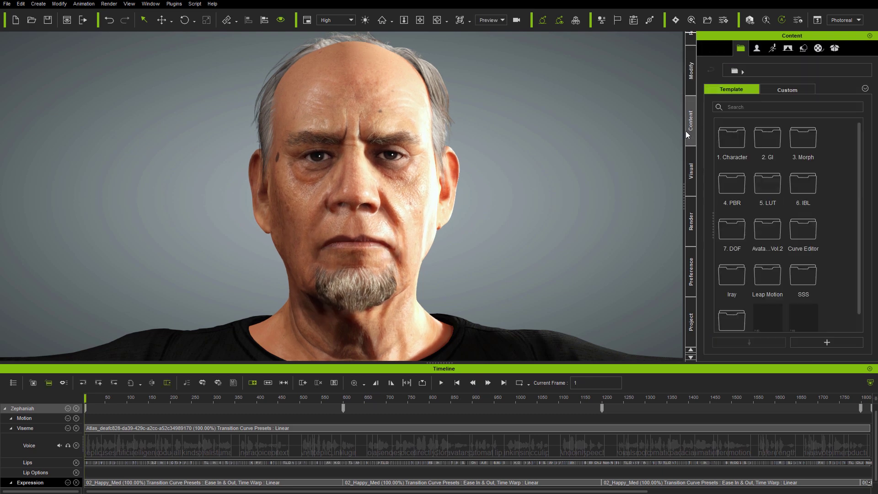
click(773, 48)
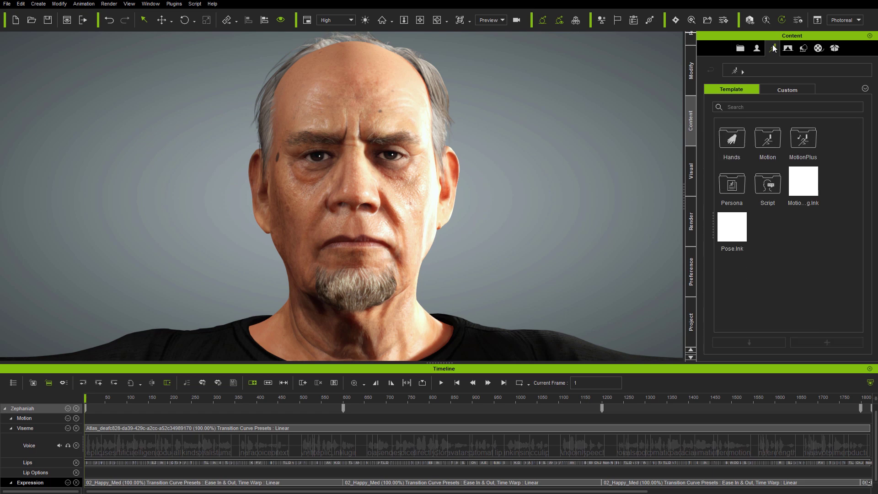
double_click(767, 187)
double_click(735, 143)
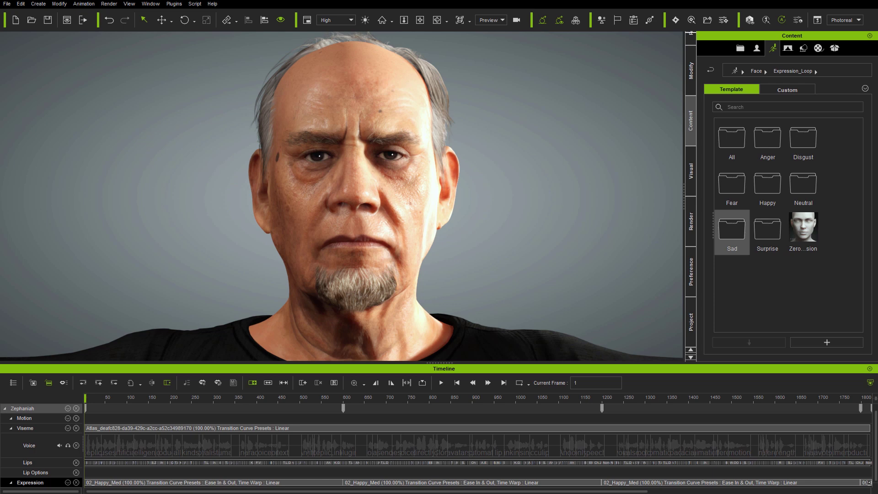
double_click(732, 143)
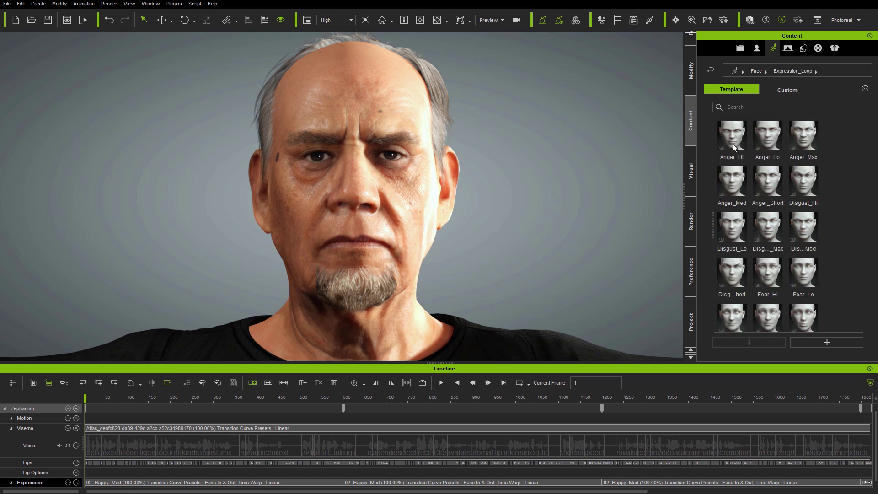
drag(860, 160, 841, 225)
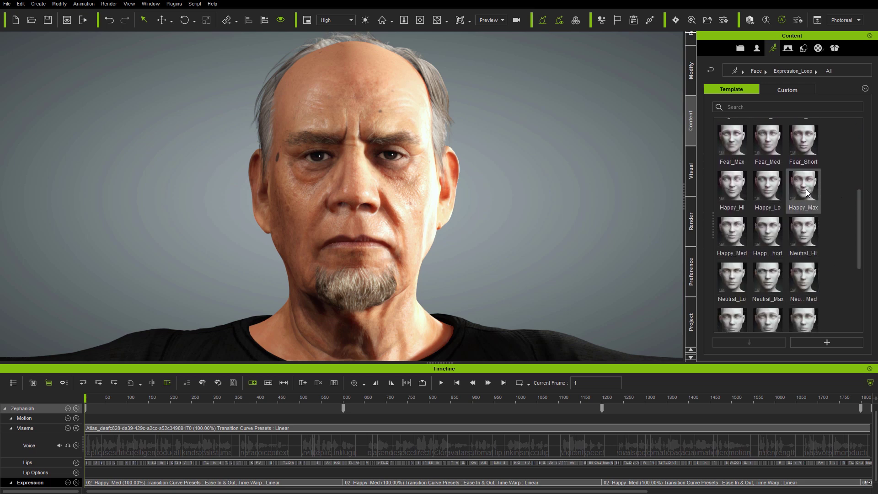
- Apply the Happy_Max expression loop to Zephaniah at frame 1 and scrub along its clip to about frame 605
drag(807, 192, 375, 194)
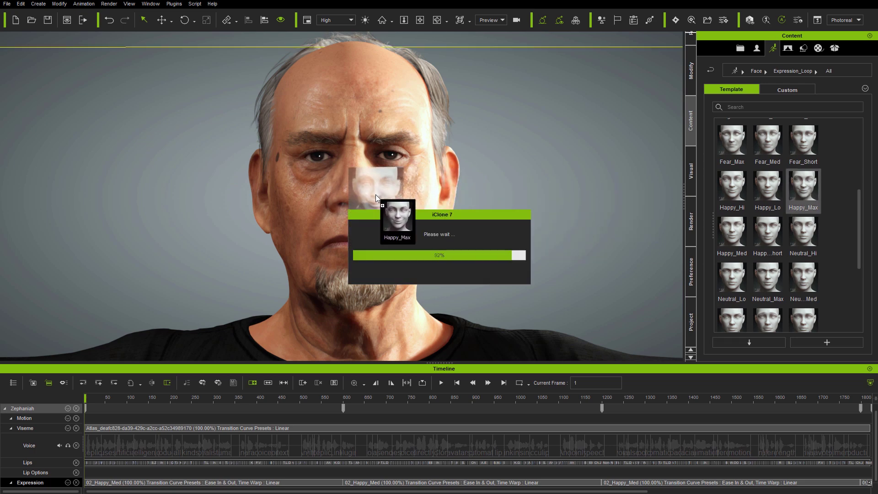
click(108, 484)
drag(106, 400, 345, 398)
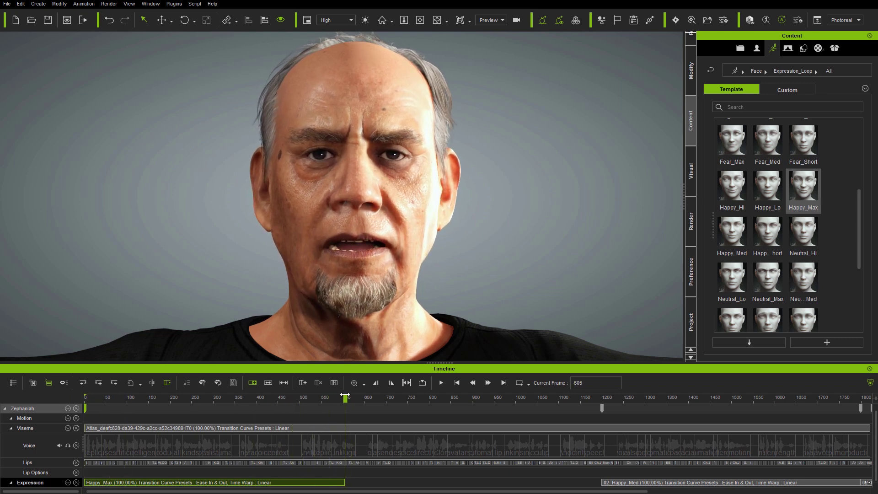
- Apply the Happy_Lo expression loop to Zephaniah at about frame 605 and scrub along its clip to frame 1202
drag(770, 193, 355, 191)
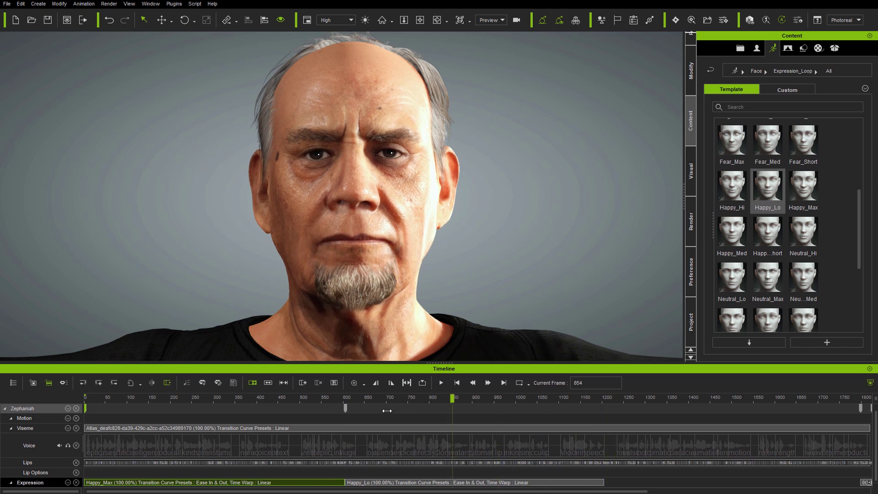
drag(346, 399, 195, 399)
drag(137, 413, 604, 422)
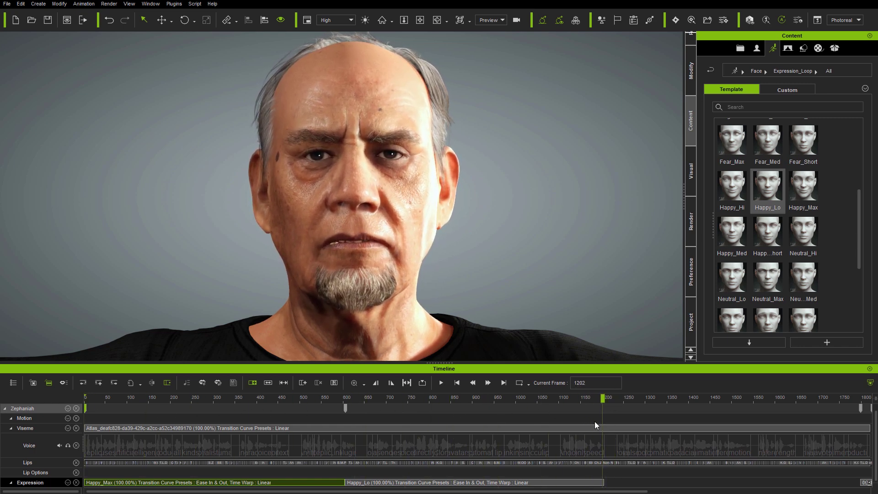
- Apply the Disgust_Max expression loop to Zephaniah at frame 1202 and return the playhead to frame 1
drag(858, 234, 856, 158)
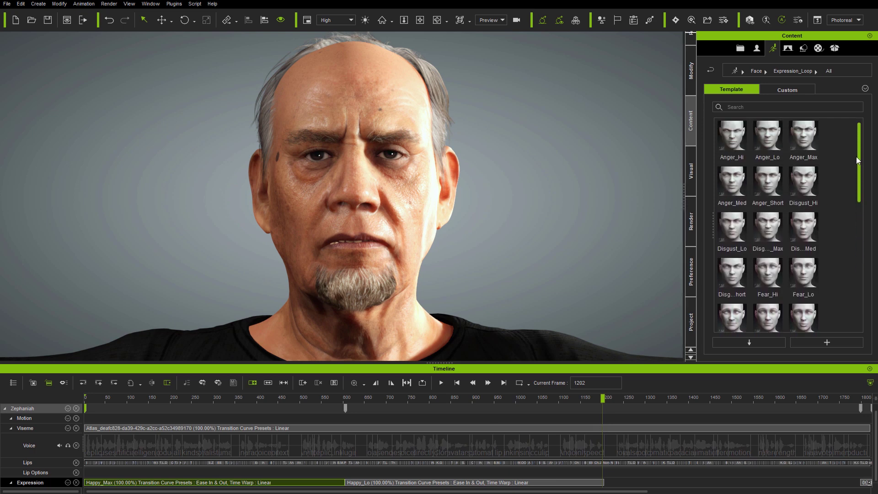
drag(771, 228, 320, 197)
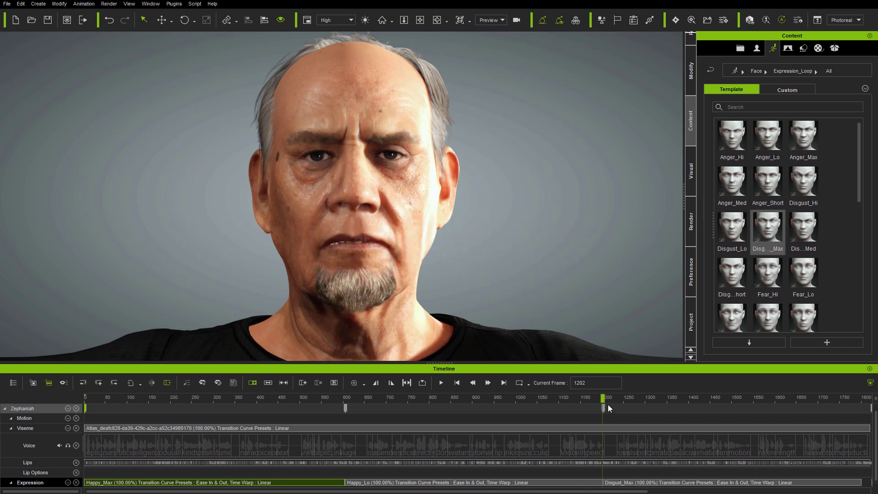
drag(603, 400, 27, 424)
- Close the Lip Options, Lips and Voice tracks in the timeline
click(76, 472)
click(76, 462)
click(76, 445)
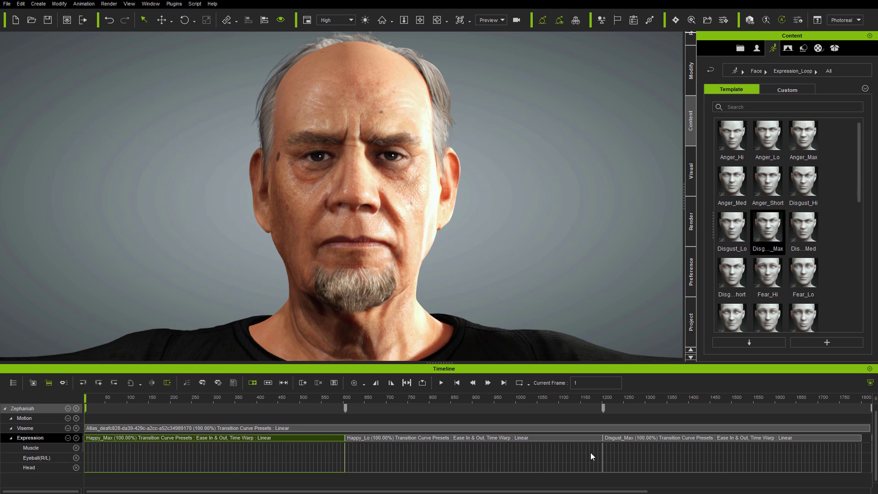
- Delete the Happy_Lo clip and shift the Disgust_Max clip earlier to start at about frame 615
click(565, 440)
key(Delete)
drag(647, 438, 388, 446)
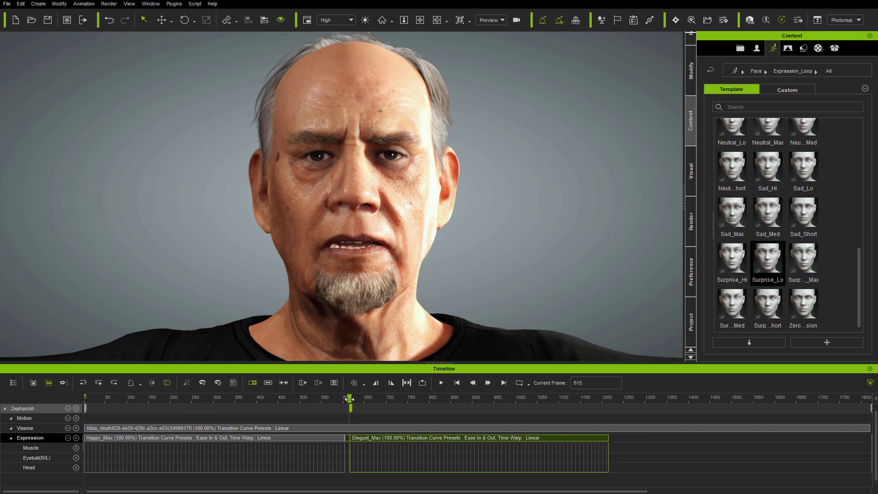
- Apply the Surprise_Med expression loop to Zephaniah at frame 983 and scrub along its clip to frame 1323
drag(349, 399, 509, 399)
drag(732, 304, 423, 270)
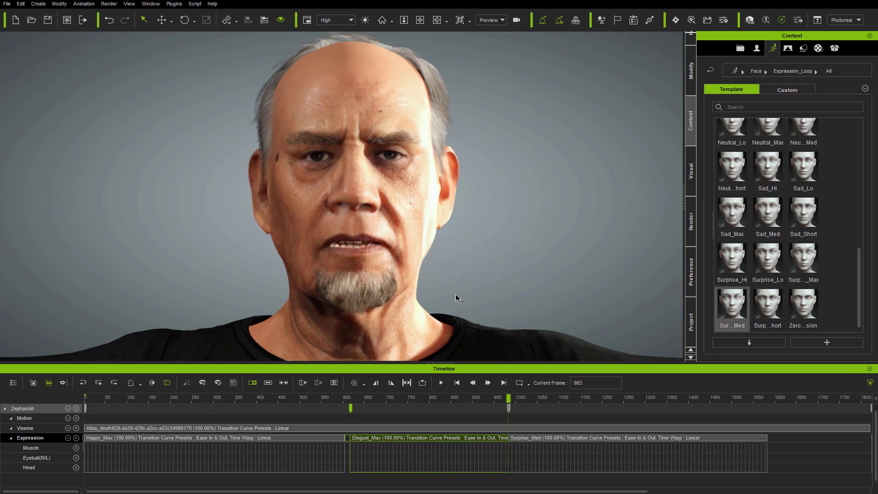
drag(509, 400, 524, 404)
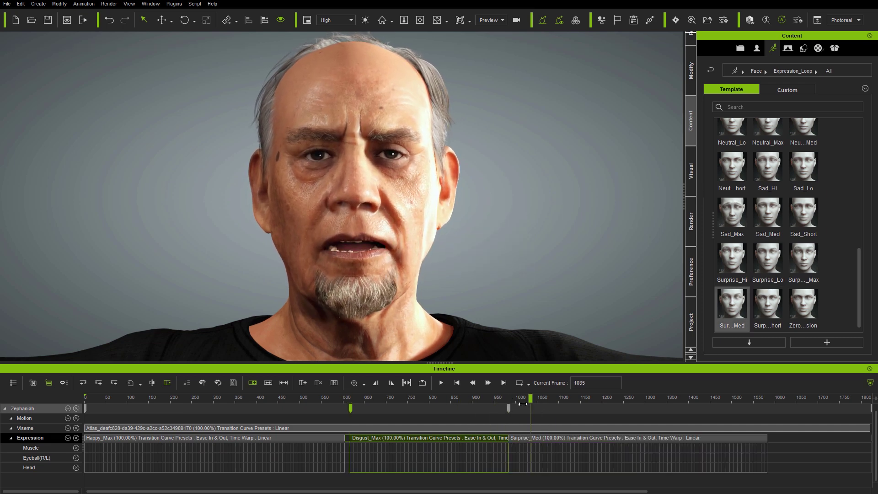
click(521, 440)
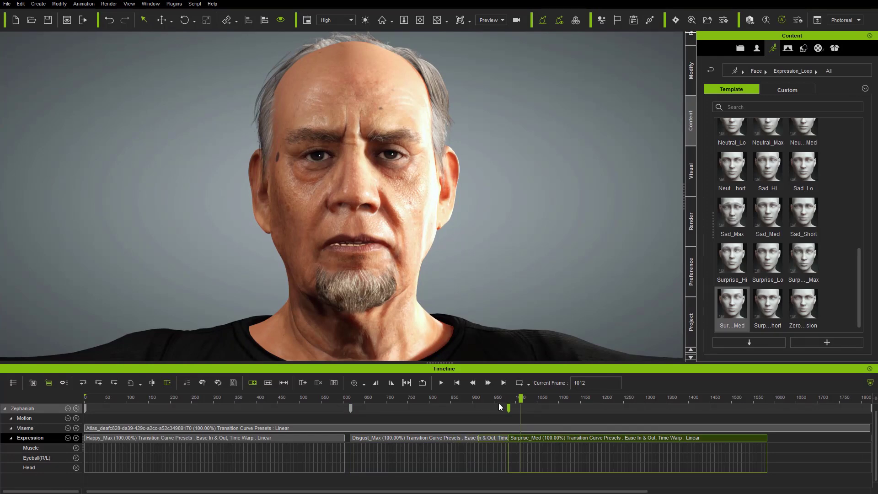
drag(521, 399, 652, 423)
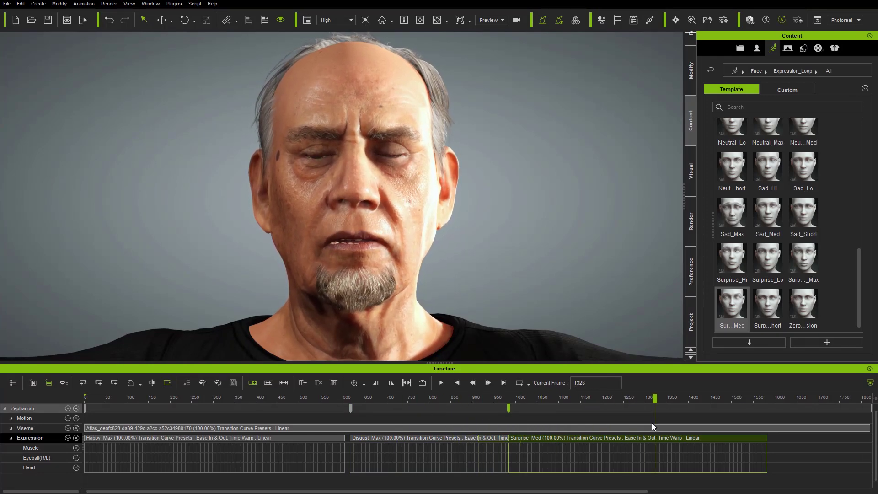
- Apply the Happy_Max expression loop to Zephaniah at frame 1323 and scrub to frame 1670
scroll(861, 269, up, 5)
drag(805, 268, 674, 444)
drag(670, 401, 806, 395)
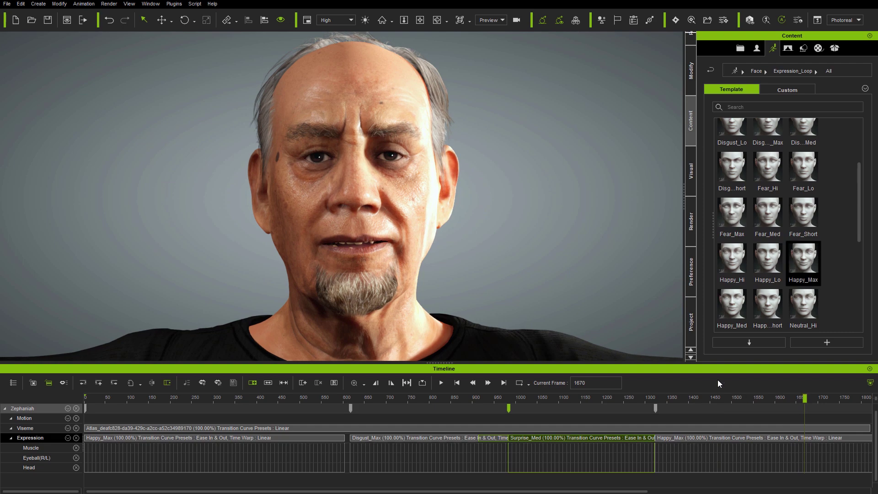
- Open the Face Key editor, choose the ExPlus expression set and key a smile with adjusted brows at frame 1670
click(691, 73)
click(723, 48)
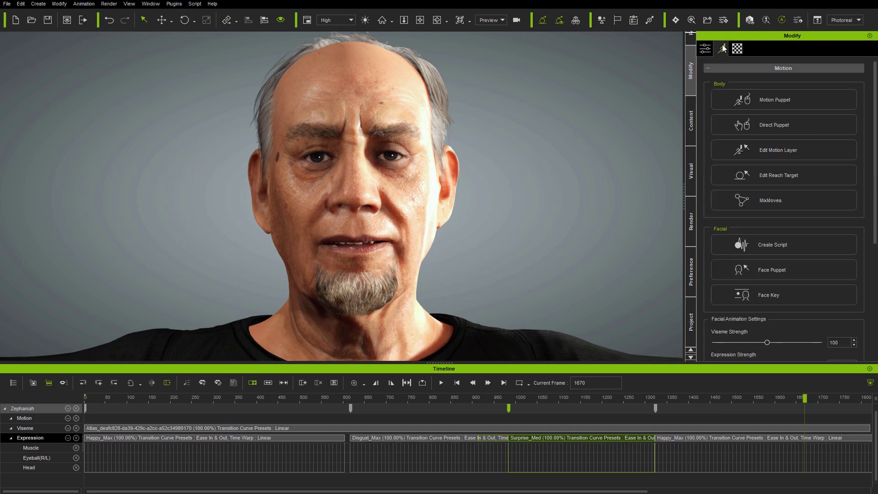
click(769, 292)
drag(773, 98, 591, 39)
click(611, 72)
click(572, 88)
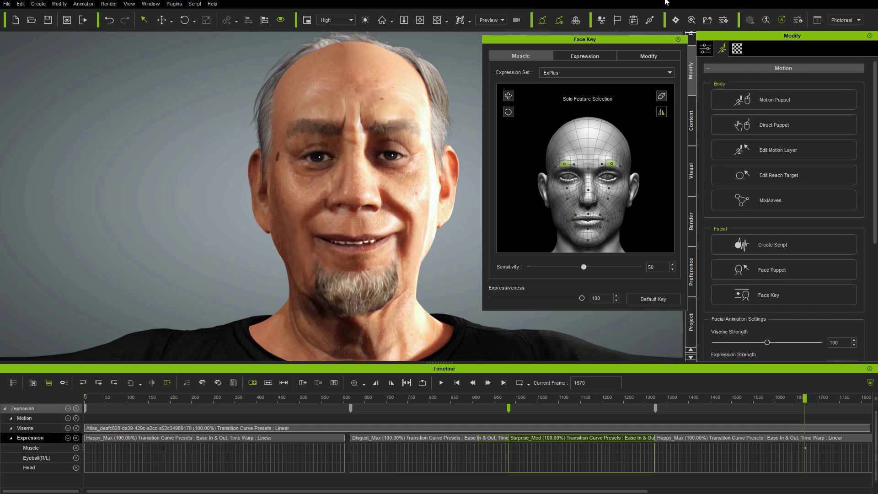
- Add default face keys on either side of the frame 1670 key, at about frames 1610 and 1730
drag(805, 401, 612, 421)
click(654, 299)
click(655, 299)
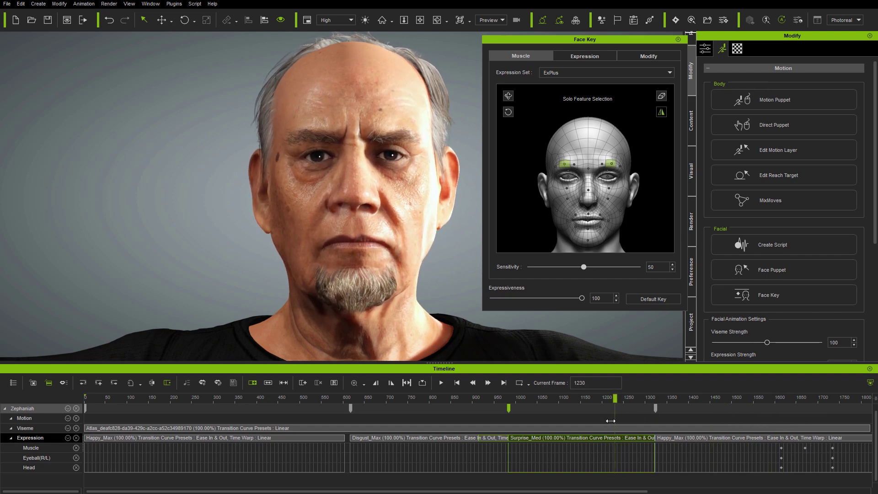
- Key a brow and mouth-corner muscle adjustment at frame 1212, with default keys at about frames 1150 and 1280
drag(654, 200, 652, 120)
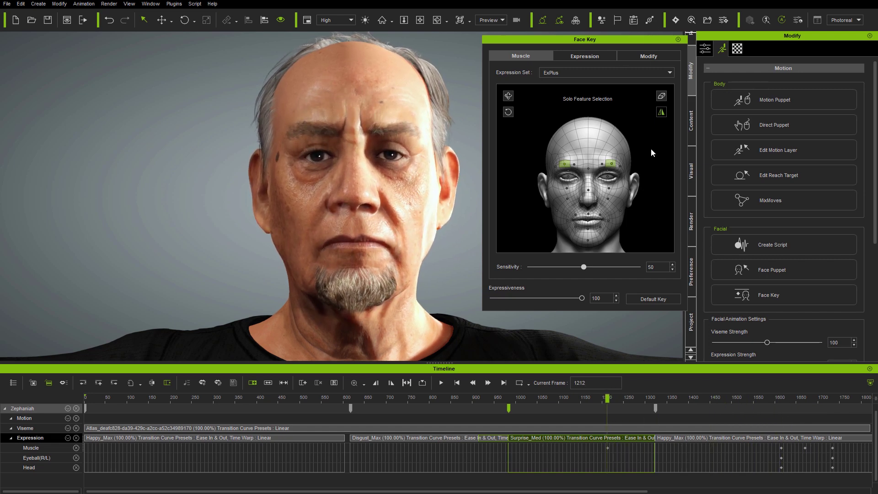
drag(601, 166, 646, 128)
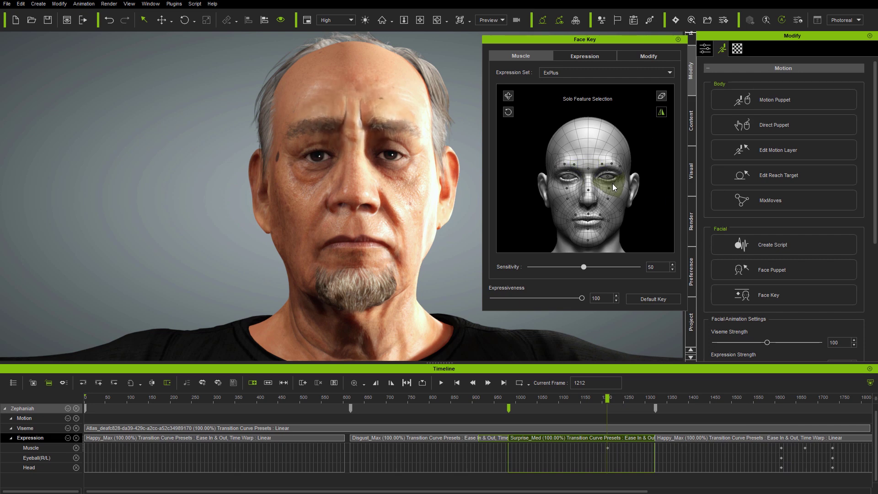
click(610, 223)
drag(607, 406, 480, 433)
click(653, 299)
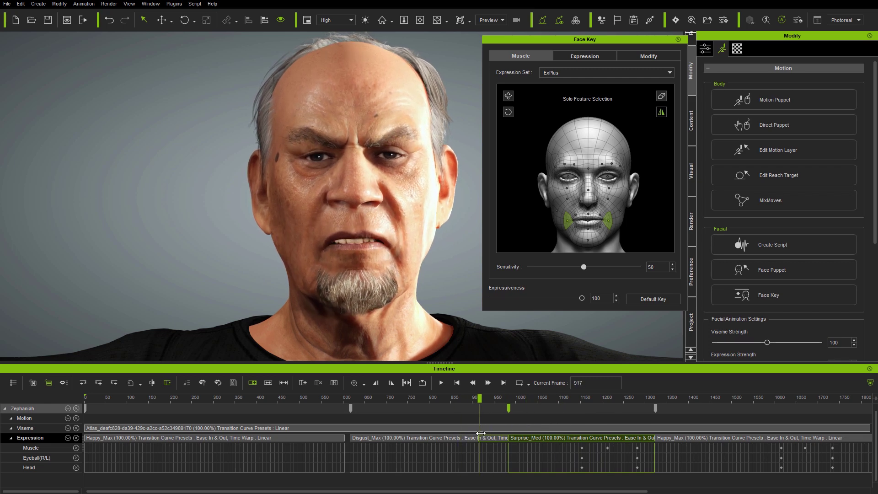
- Key muscle adjustments at frames 919 and 499, with a default key between them at about frame 830
key(ctrl+z)
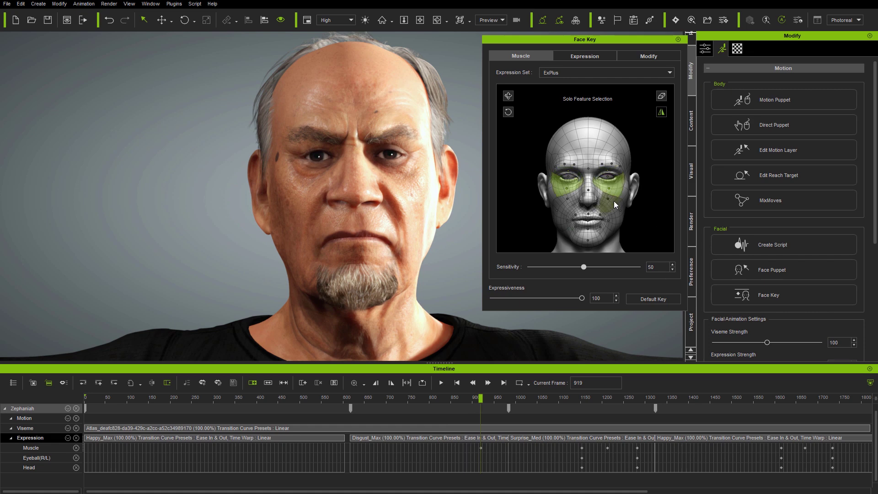
drag(478, 399, 356, 417)
drag(299, 415, 300, 418)
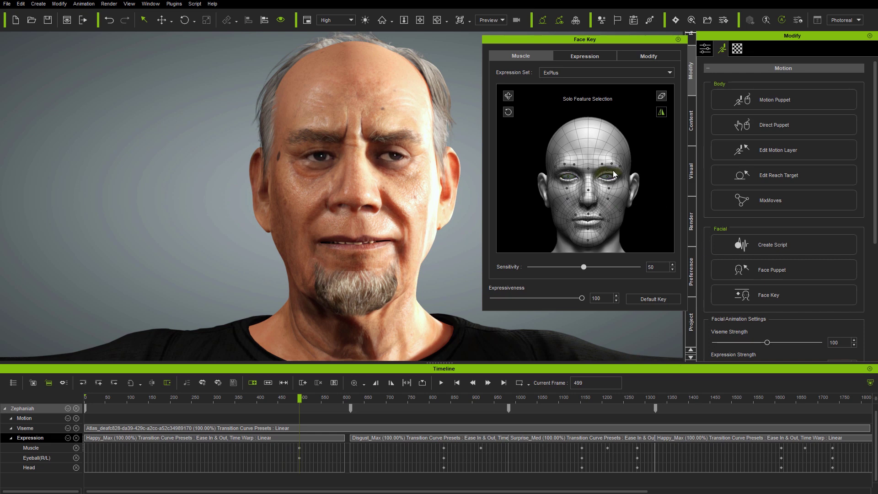
- Key an eye and eyelid adjustment at frame 561, add a default key at about frame 600 and go to frame 379
drag(300, 400, 327, 403)
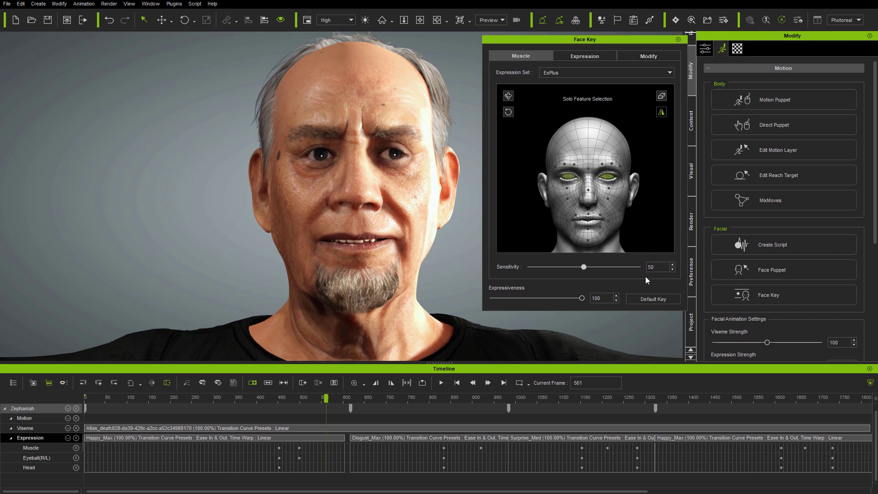
key(space)
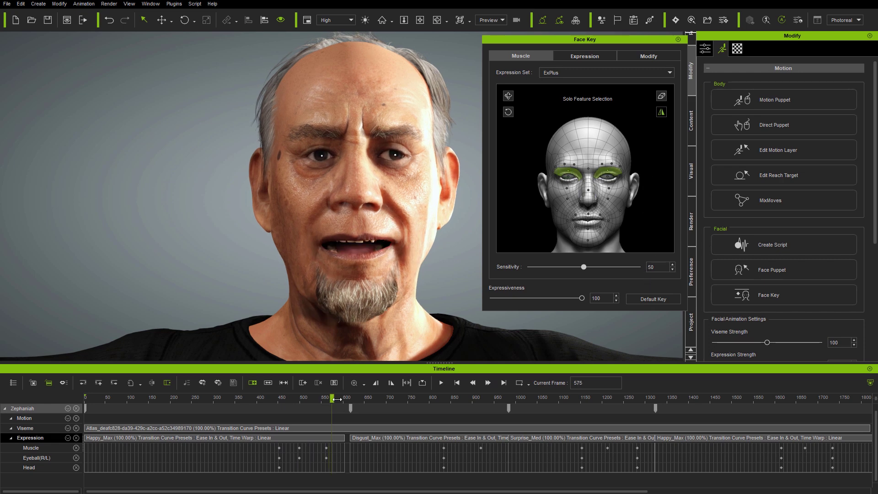
drag(343, 399, 247, 417)
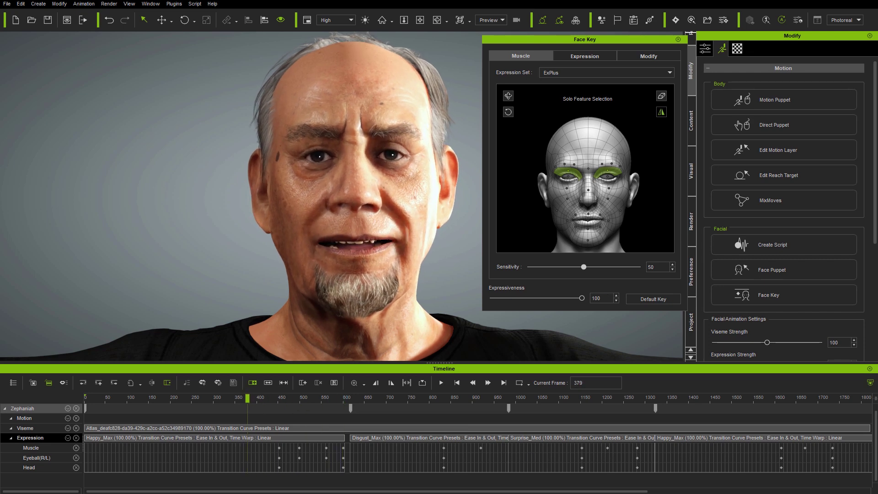
- Key the 2_Happy expression from the 08-ExPlus Happy Sad style at frame 379
click(591, 58)
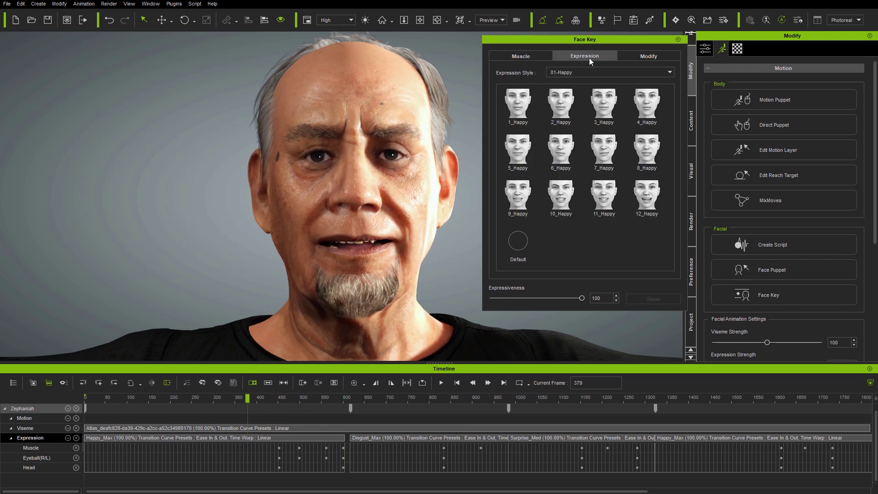
click(605, 73)
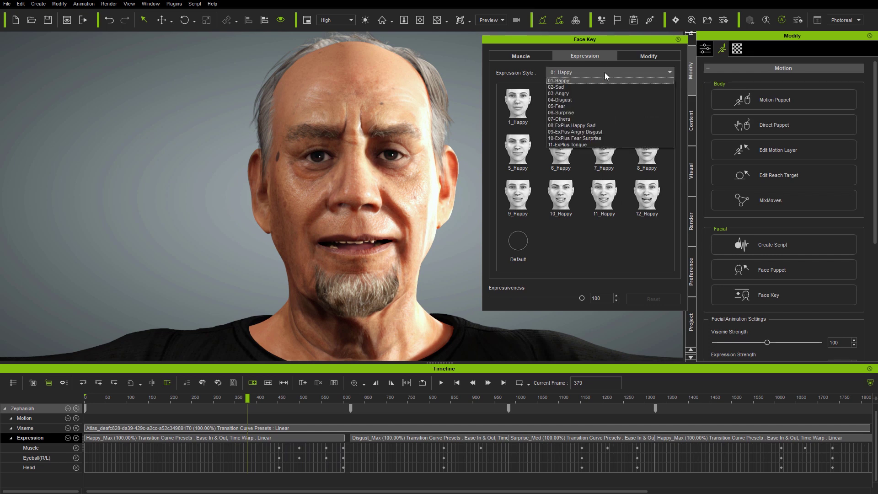
click(579, 126)
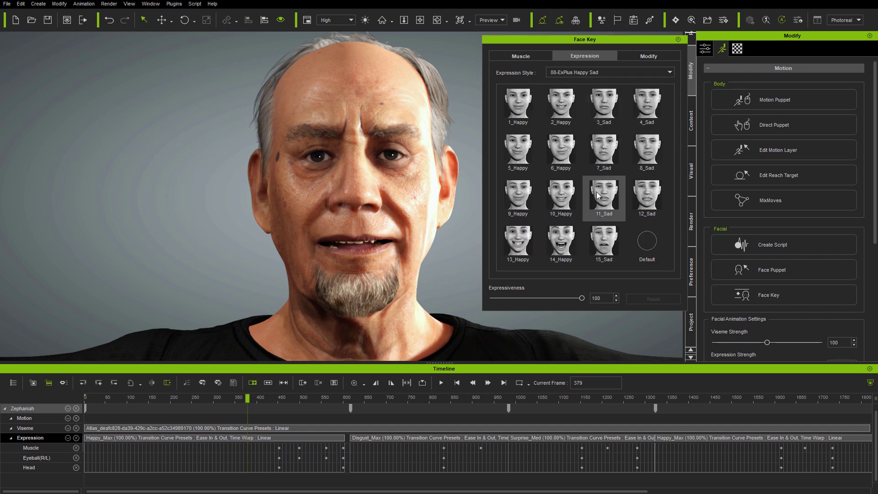
click(561, 106)
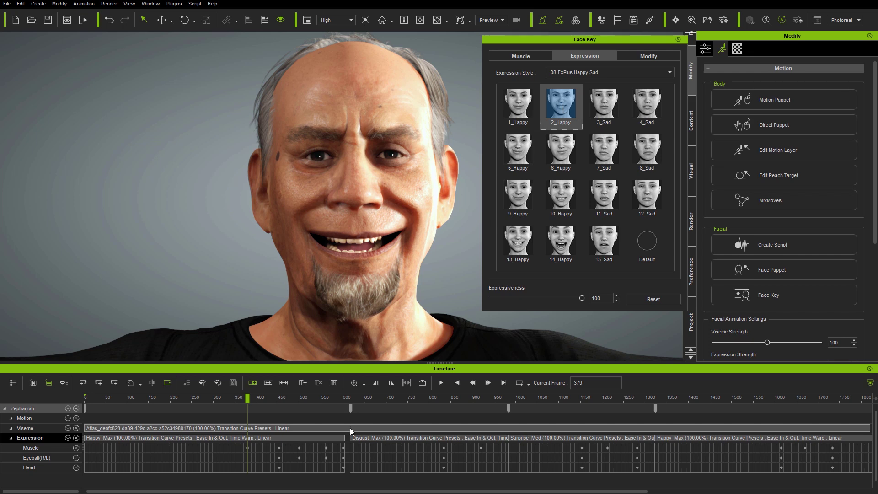
- Key the 1_Happy expression at frame 238 and surround it with Default expression keys at frames 201 and 285
drag(247, 397, 186, 411)
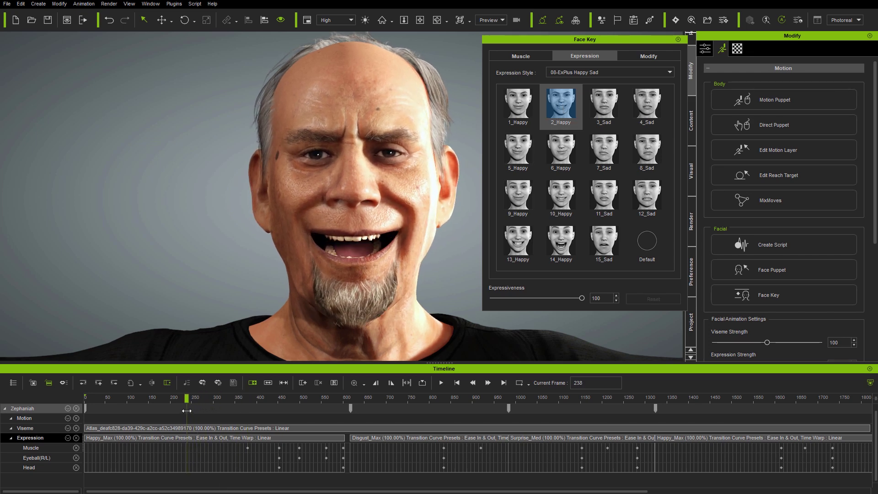
click(515, 108)
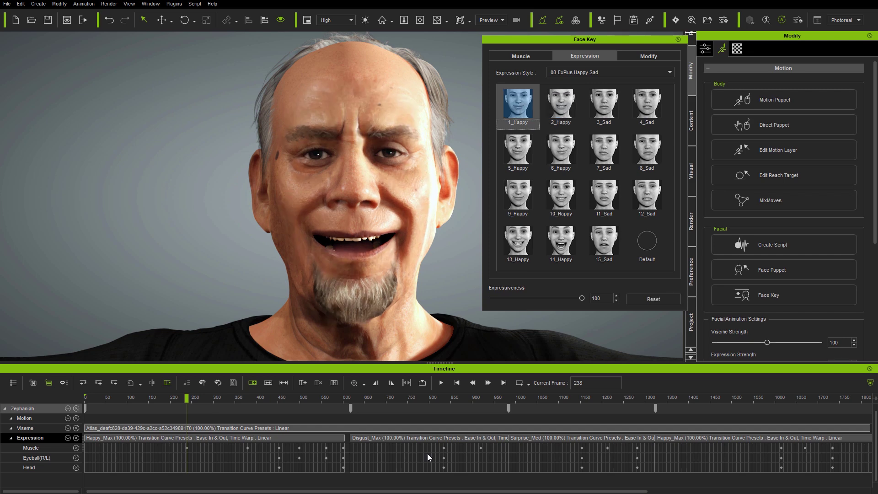
drag(179, 398, 171, 399)
click(647, 240)
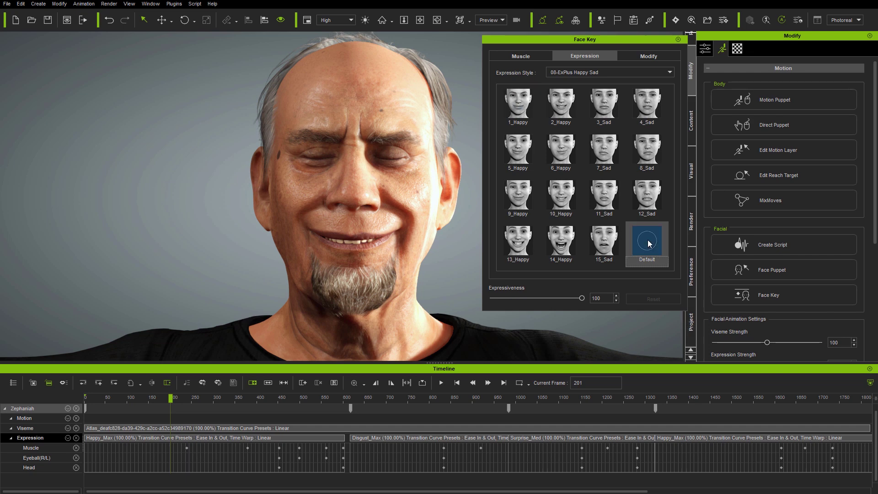
drag(199, 398, 208, 397)
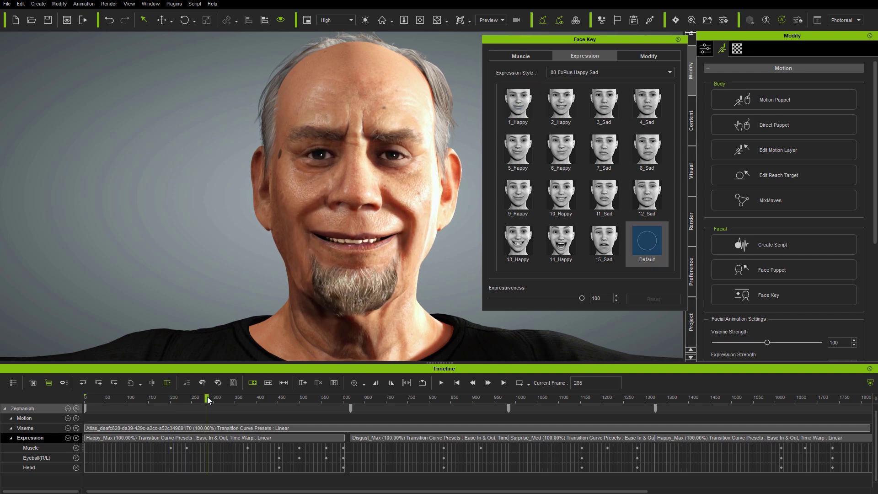
click(648, 248)
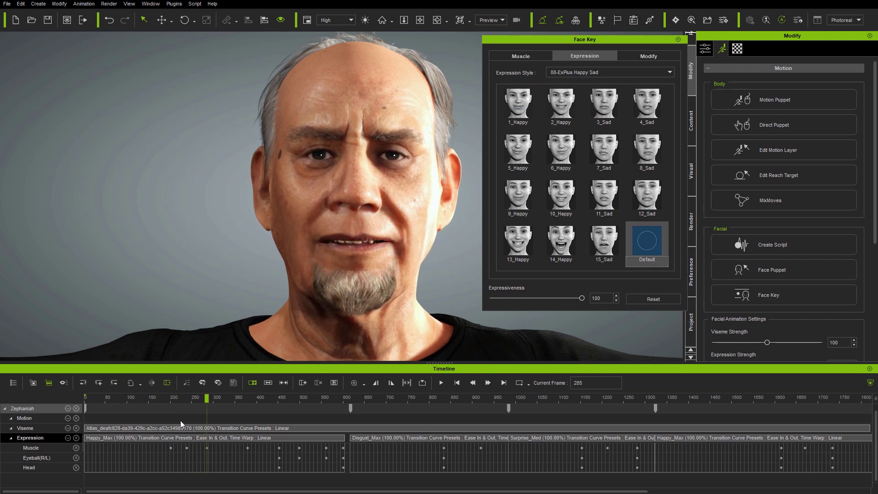
- Split the first Happy_Max clip at frame 343 and delete its second part
drag(206, 398, 232, 407)
right_click(232, 437)
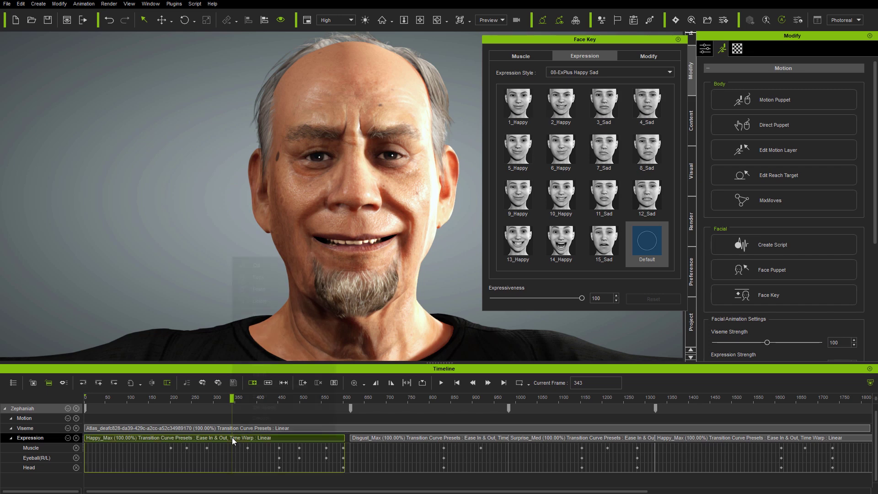
click(266, 314)
click(263, 437)
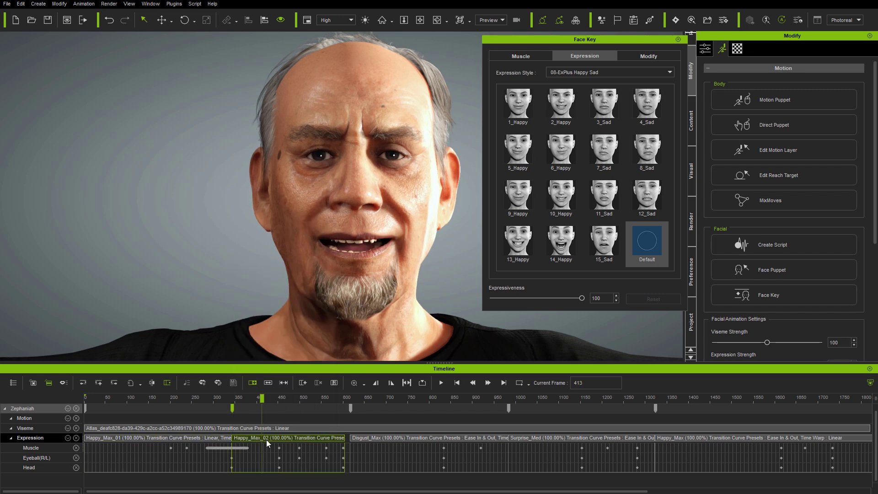
key(Delete)
- Scrub the shortened Happy_Max clip from about frame 201 to 343 and shift the Face Key window aside
click(171, 398)
drag(202, 412, 233, 420)
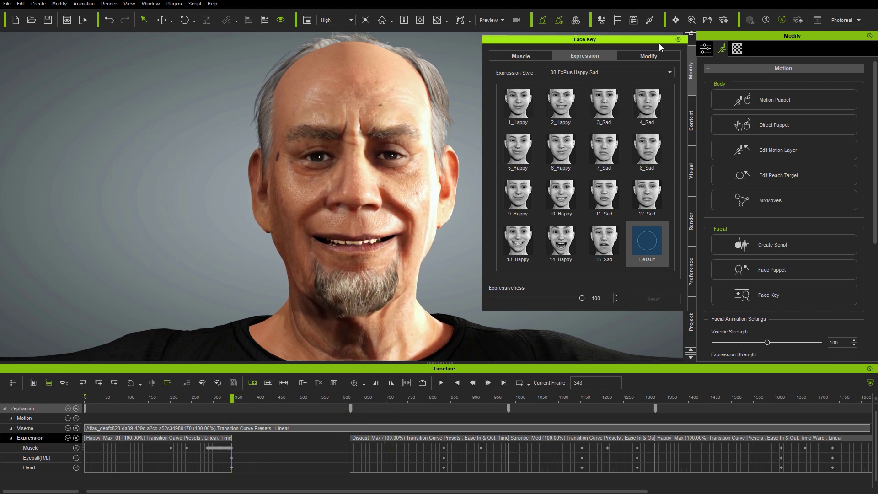
drag(661, 43, 637, 42)
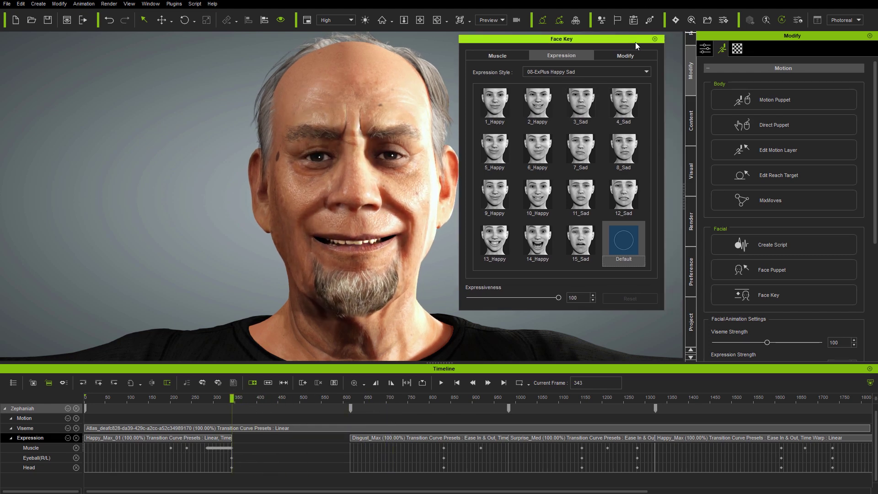
- Apply the Zero_Expression loop preset to Zephaniah at frame 343, right after the shortened Happy_Max clip
click(689, 137)
drag(860, 226, 861, 320)
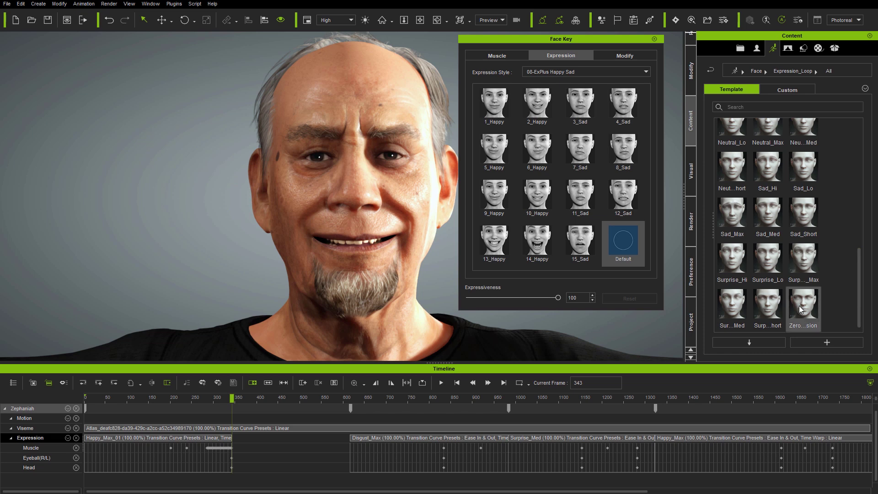
drag(804, 310, 353, 192)
- Key the 1_Happy expression from the 08-ExPlus Happy Sad style at frame 377 with Face Key
drag(231, 399, 247, 410)
scroll(716, 119, up, 1)
click(691, 71)
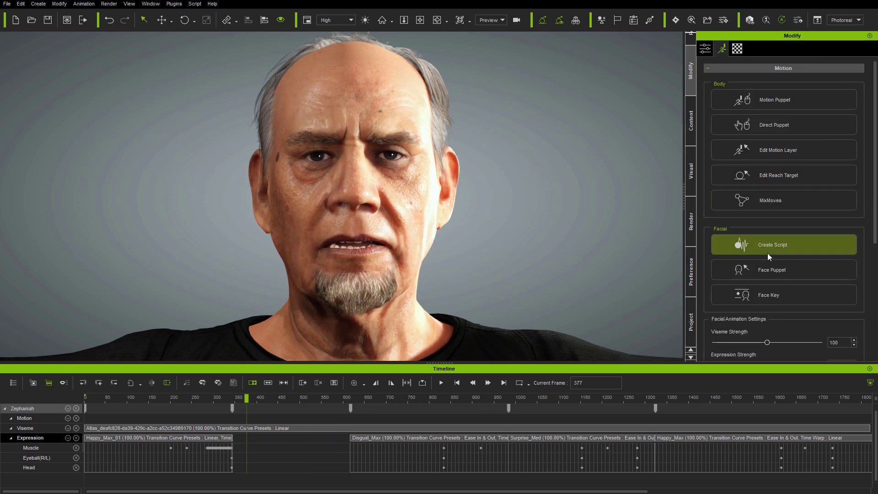
click(772, 295)
click(562, 71)
click(573, 124)
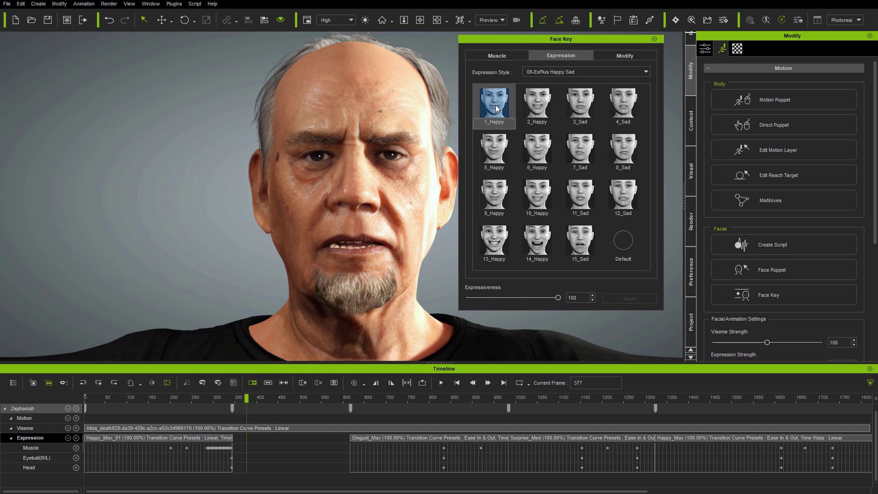
click(496, 106)
- Key the 2_Happy, Default and 6_Happy expressions along the Zero_Expression clip at about frames 443, 525 and 588
drag(247, 398, 357, 402)
click(537, 105)
click(623, 242)
click(543, 157)
- Scrub into the Disgust_Max clip up to frame 705 to review the expression, and close Face Key
click(349, 441)
click(346, 402)
drag(345, 402, 388, 405)
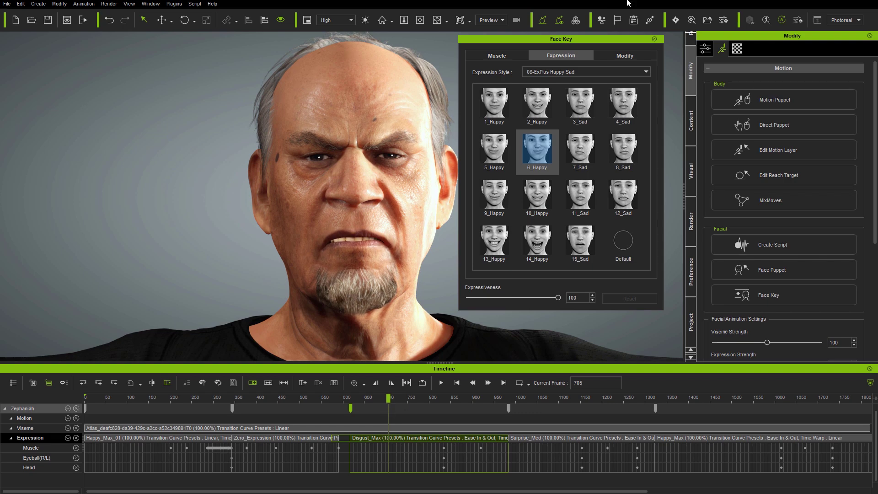
click(654, 39)
- Open Face Puppet, choose the 01D_ExPlus Eyes animation profile and preview the puppeteering on the character
click(772, 271)
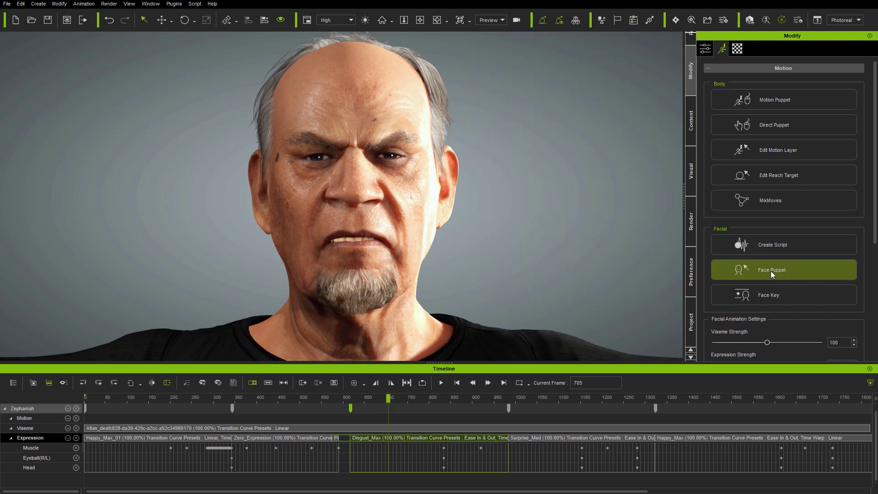
drag(746, 91, 698, 39)
click(772, 90)
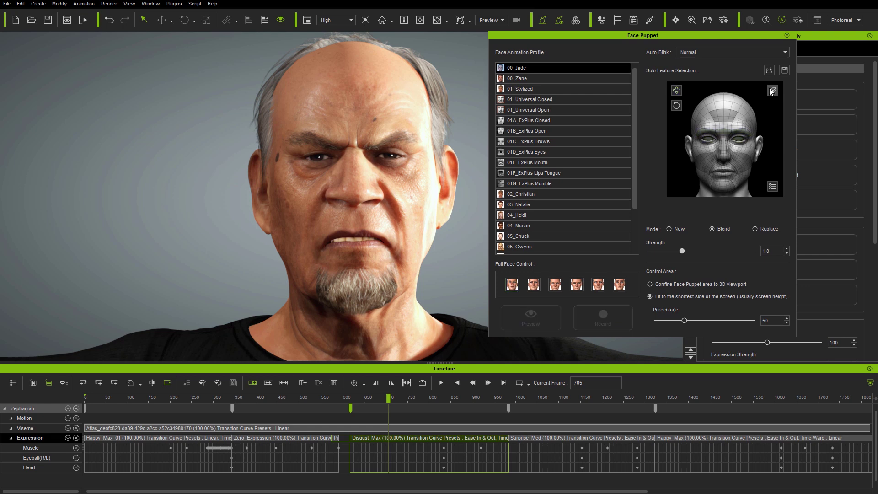
click(528, 152)
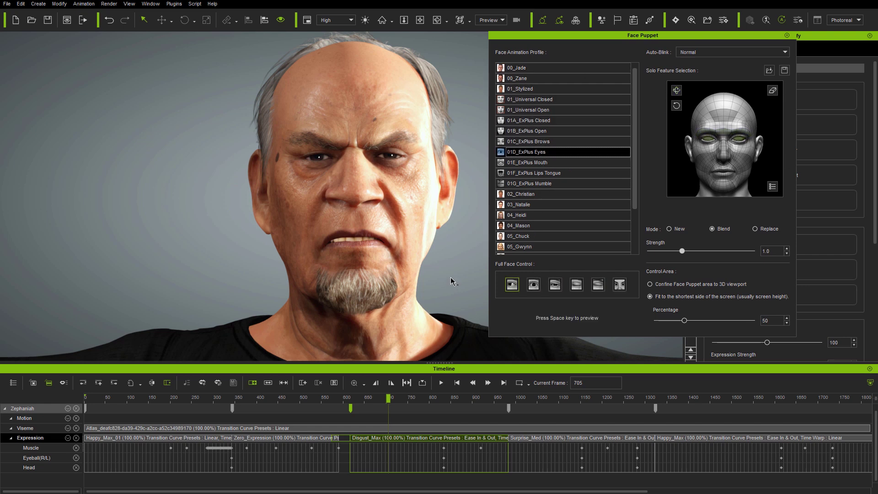
key(space)
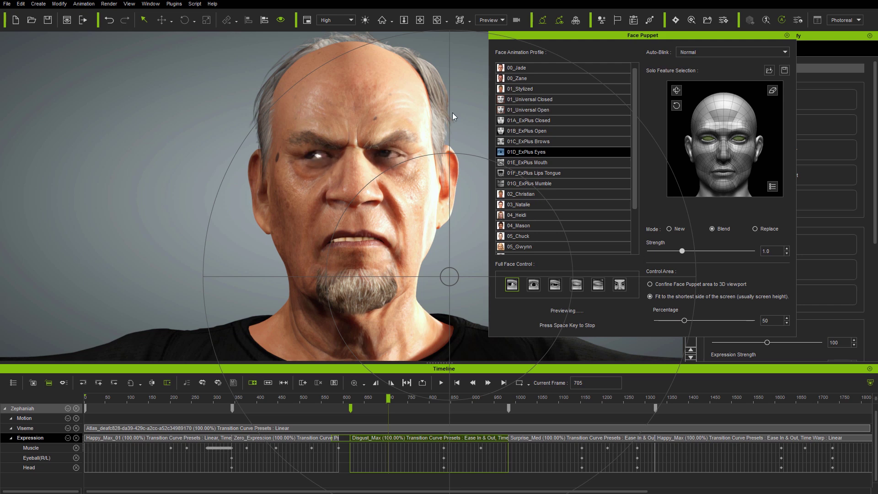
key(space)
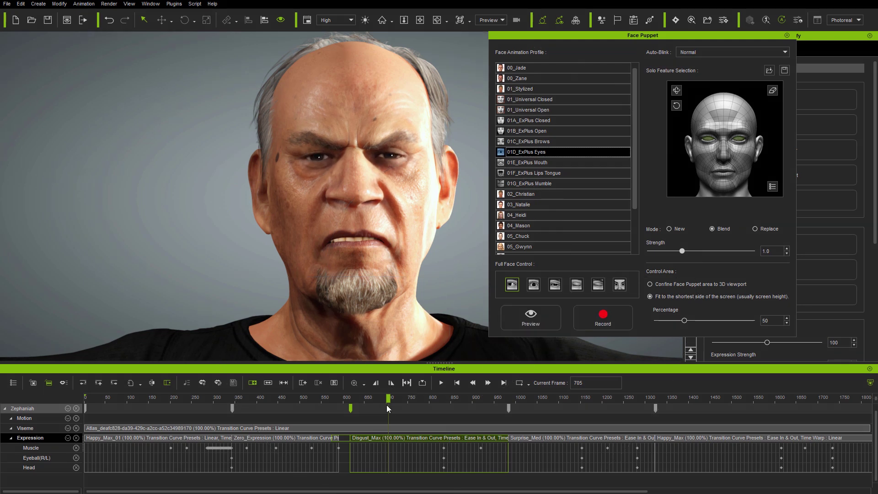
- Record a Face Puppet eye performance in Blend mode from frame 1 to the end of the speech
drag(356, 402, 85, 403)
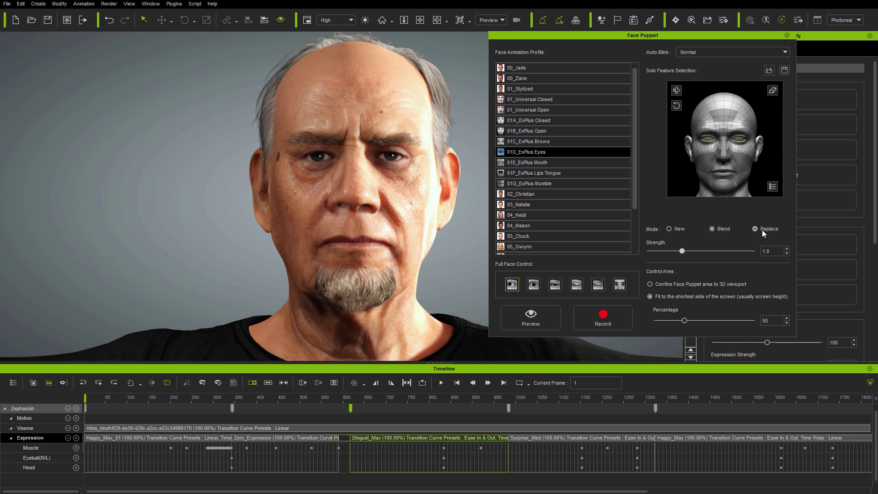
click(613, 317)
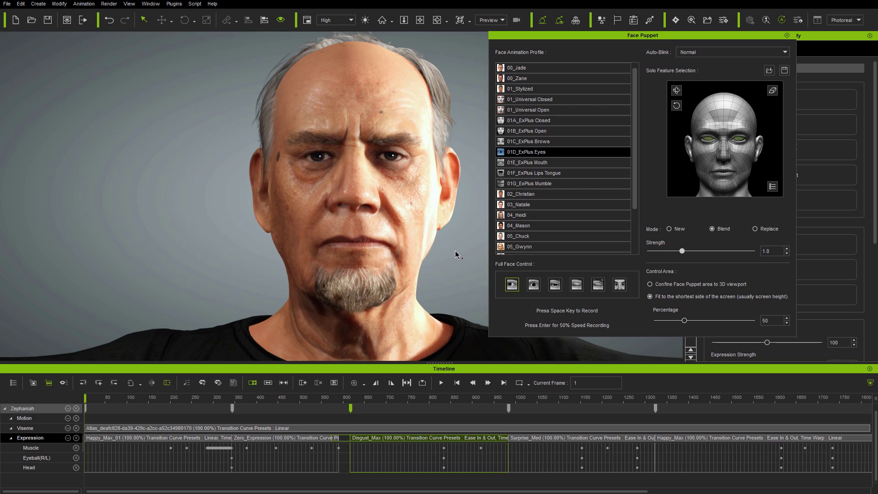
key(space)
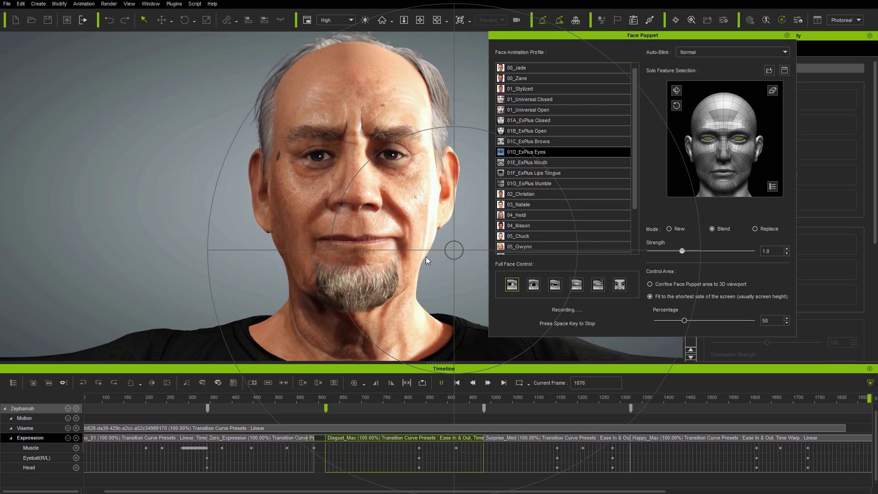
key(space)
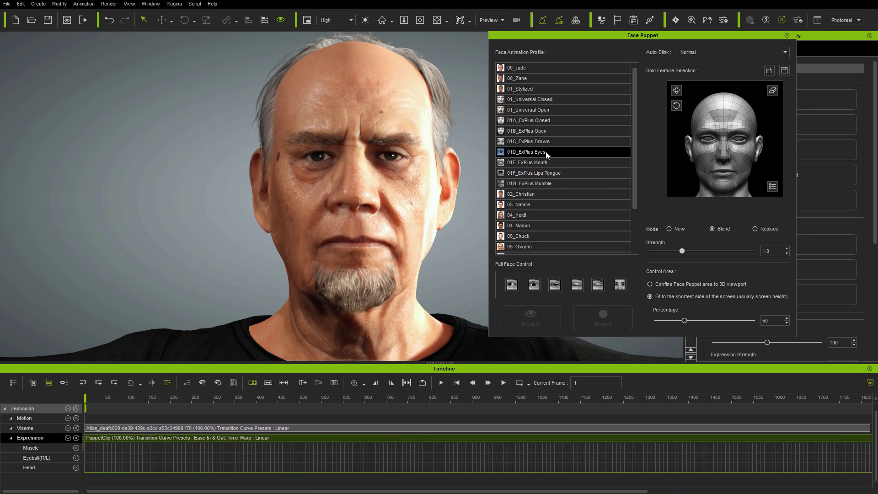
- Record a second Face Puppet pass in Blend mode with the 01E_ExPlus Mouth profile over the whole speech
click(542, 121)
click(543, 142)
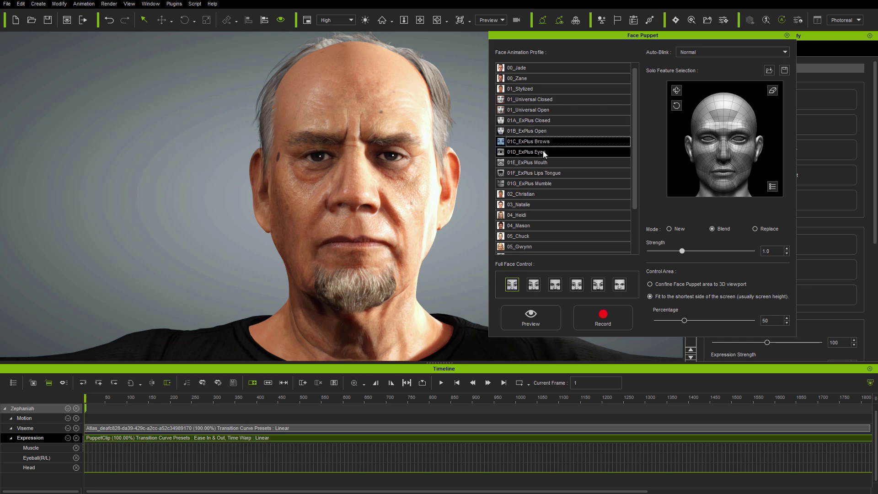
click(541, 162)
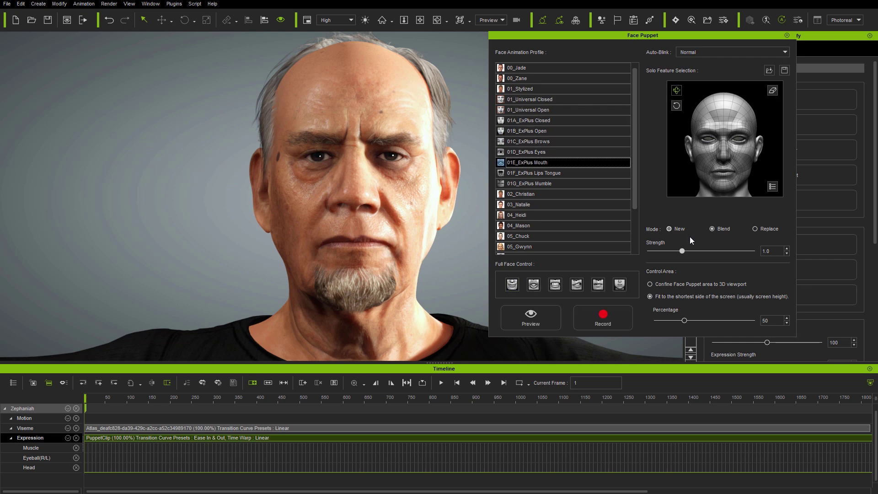
click(608, 317)
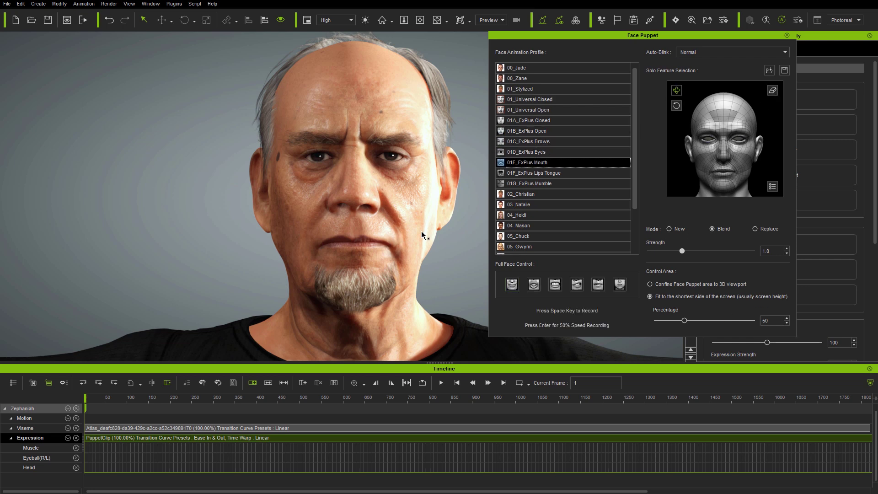
key(space)
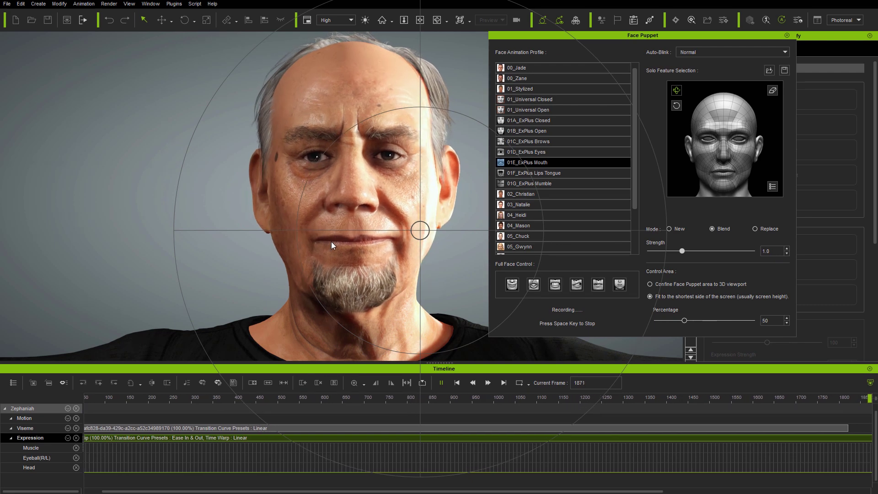
key(space)
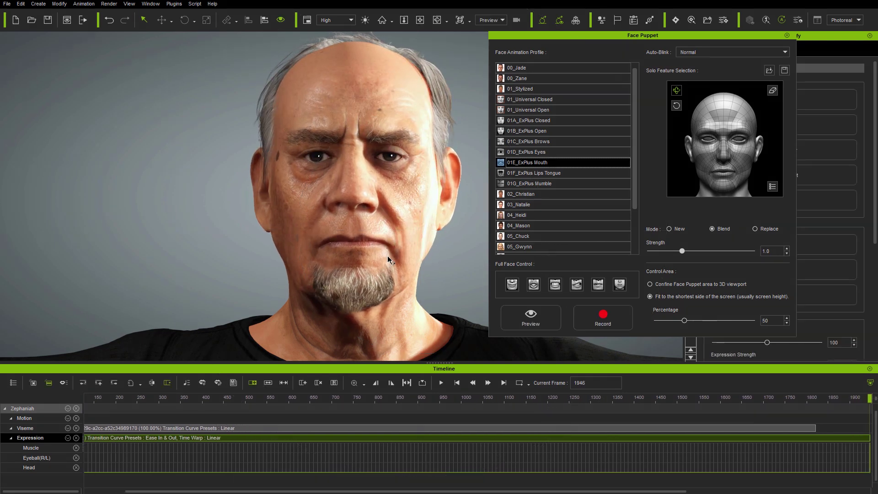
- Downsample the recorded expression clip with Head Rotation near maximum and Muscle and Eyeball near minimum, and play it back
right_click(393, 440)
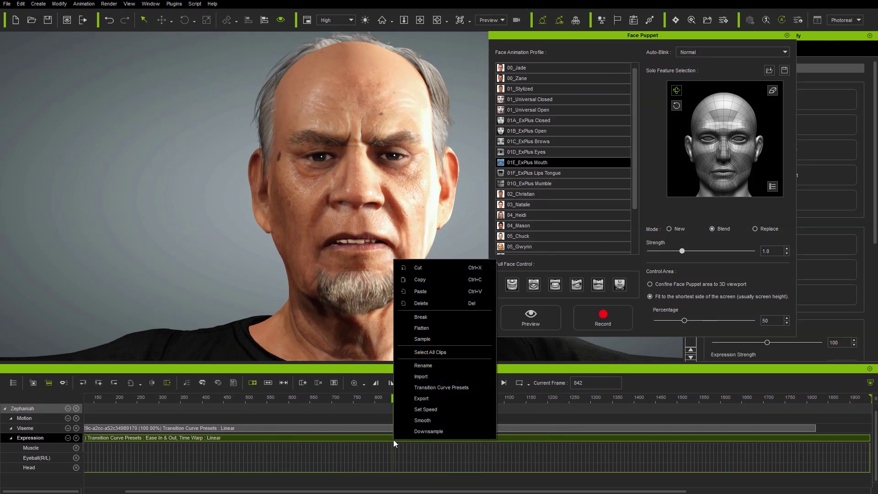
click(431, 433)
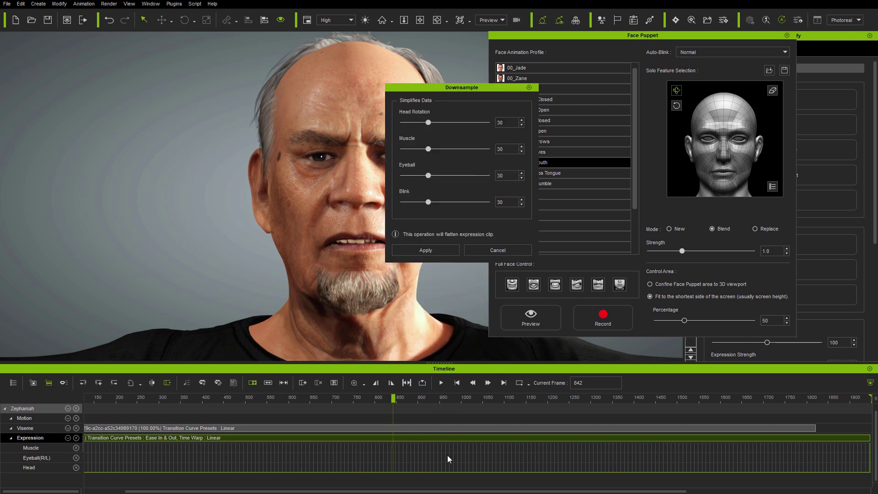
drag(427, 122, 487, 122)
drag(427, 149, 396, 150)
drag(428, 175, 393, 179)
click(437, 250)
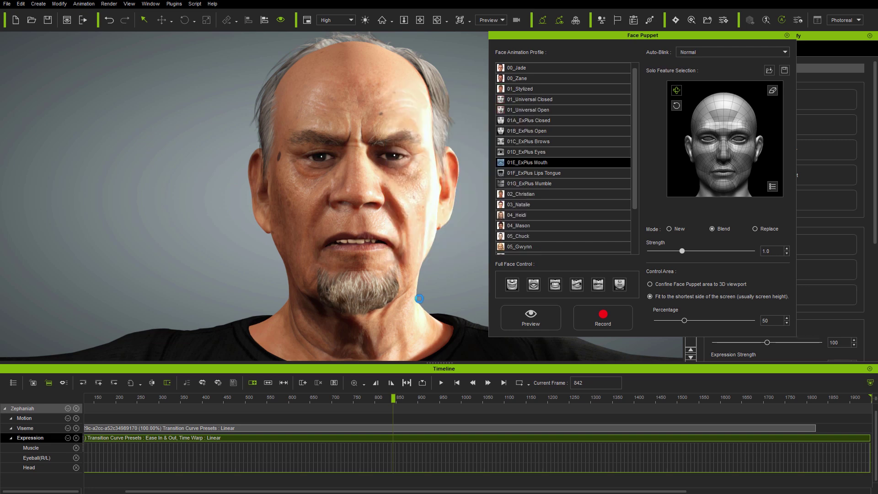
drag(393, 399, 314, 402)
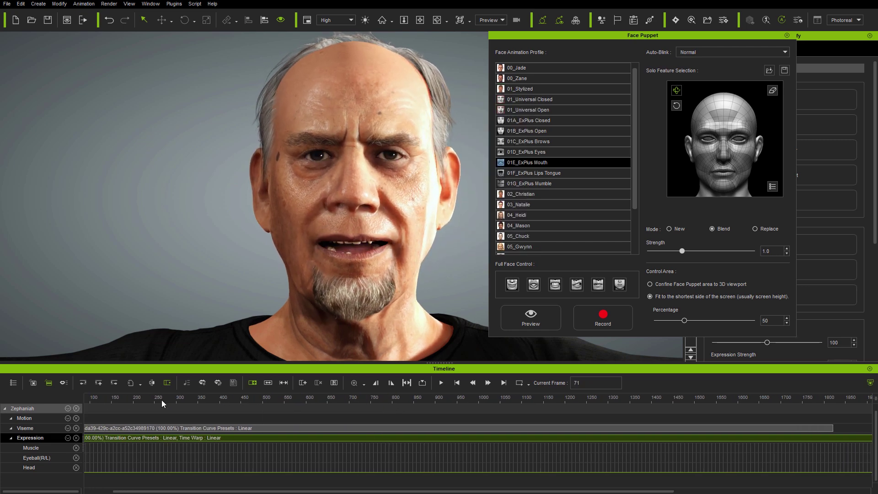
click(441, 383)
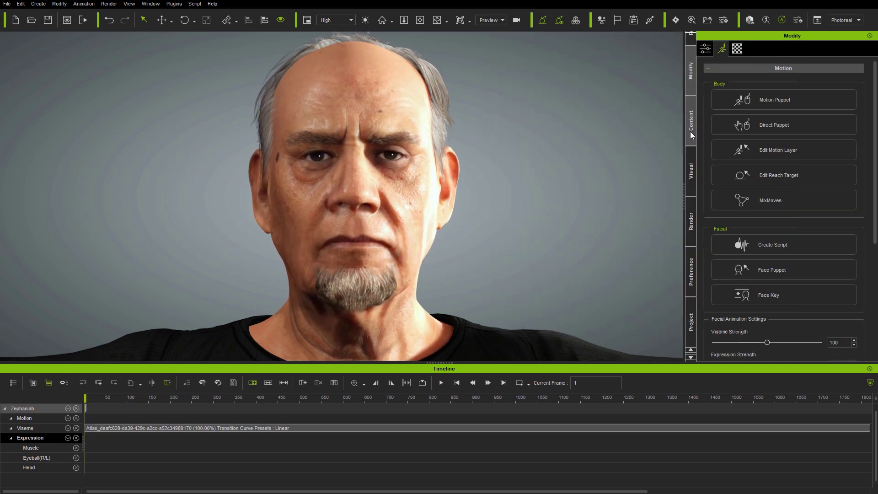
- Apply the Anger_Hi, Disgust_Lo and Surprise_Max expression loops to Zephaniah in sequence, and return to frame 1
click(690, 131)
drag(742, 142, 342, 186)
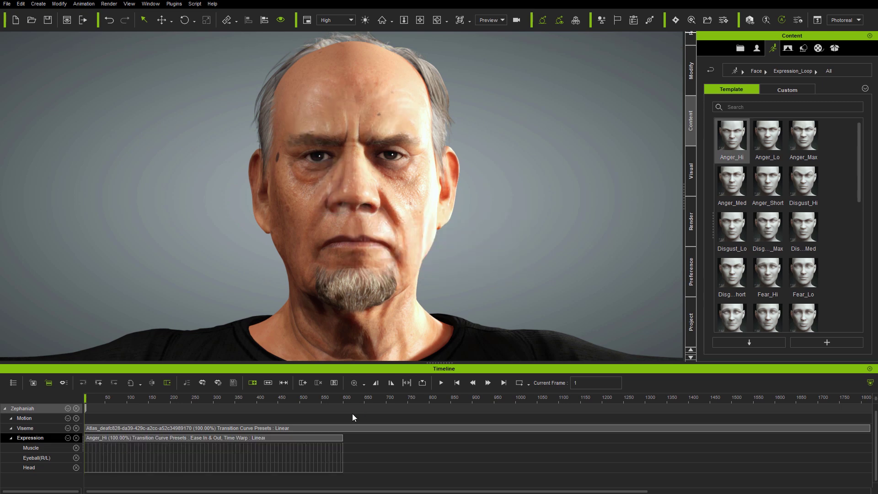
drag(732, 227, 384, 224)
scroll(787, 224, down, 10)
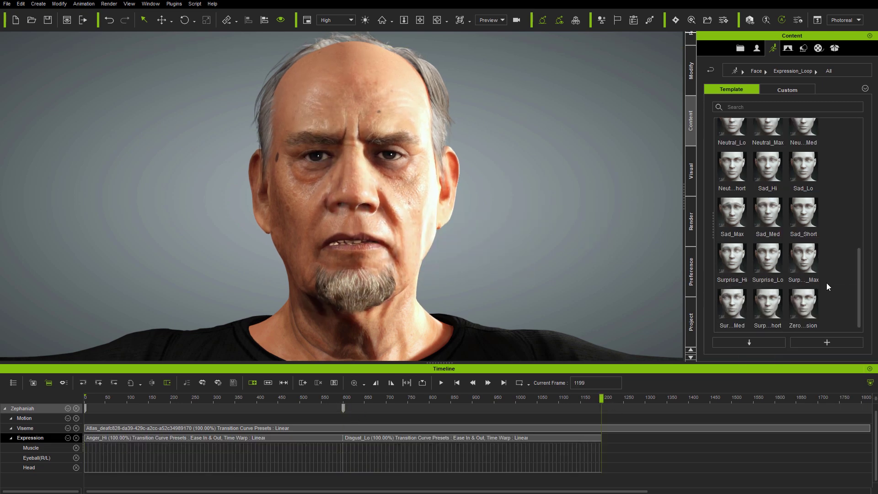
drag(804, 261, 372, 192)
drag(602, 398, 85, 397)
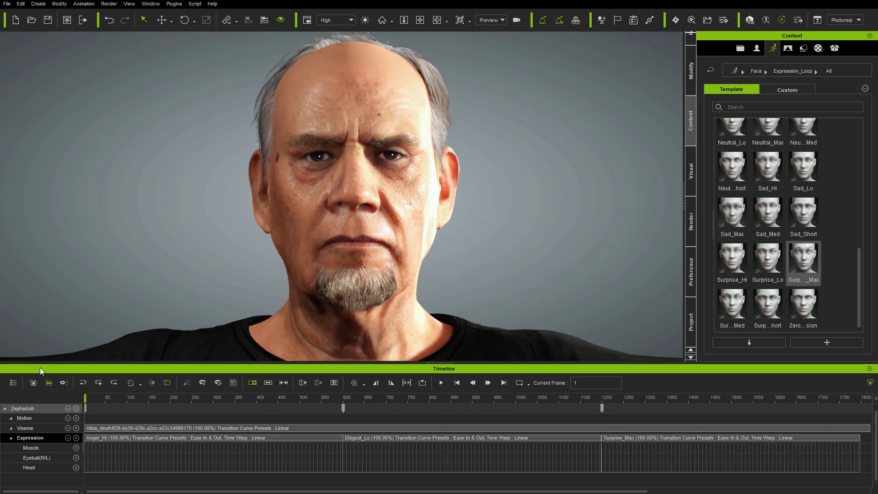
- Open Motion LIVE, connect the LIVE FACE gear to Zephaniah's face and set the zero pose
click(691, 91)
scroll(840, 290, down, 5)
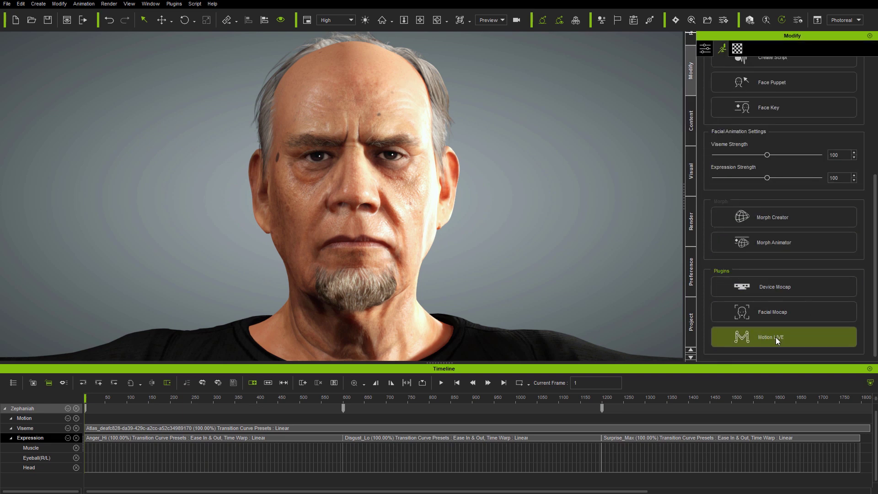
click(795, 340)
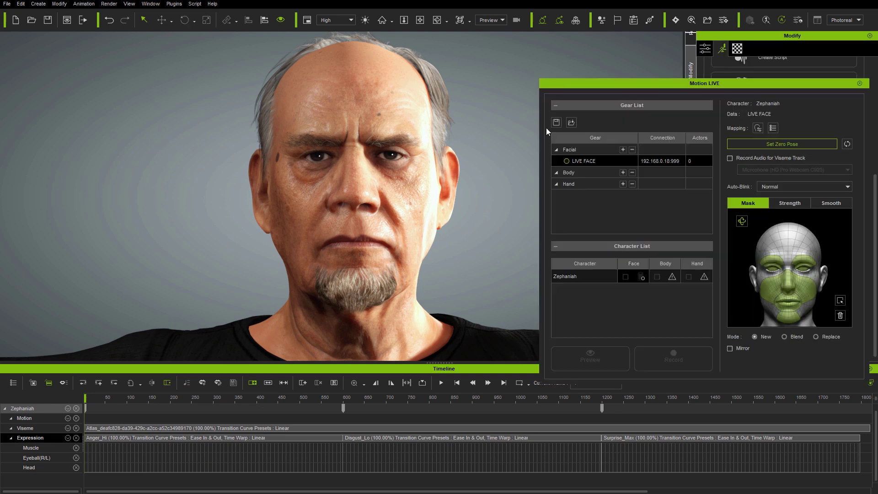
click(567, 161)
click(638, 277)
click(784, 143)
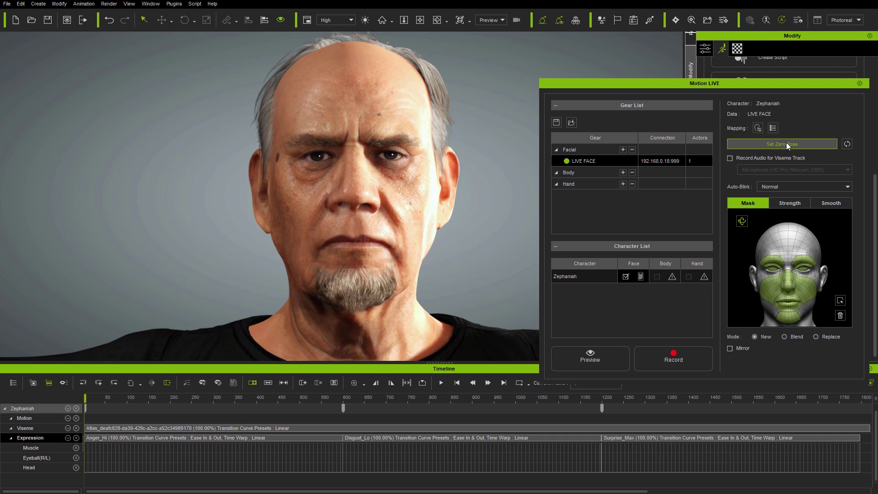
- Record a full LIVE FACE performance in Blend mode from the start of the speech, and undo the recording
click(784, 336)
click(673, 359)
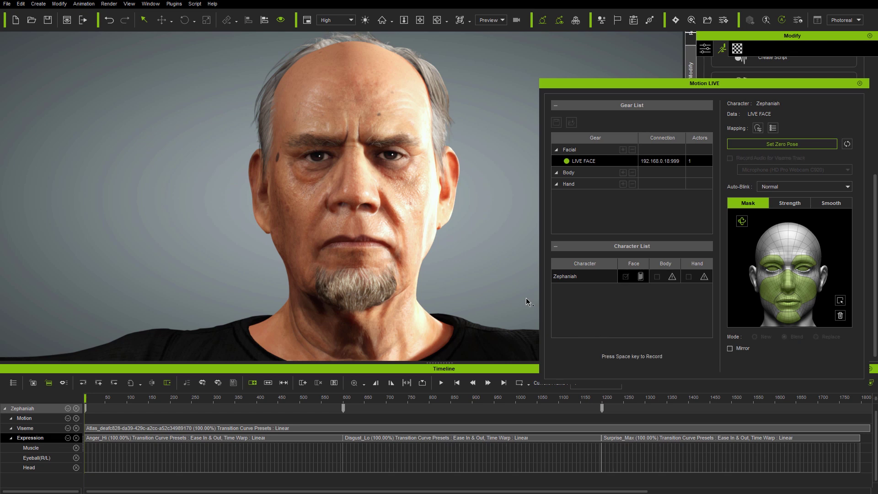
key(space)
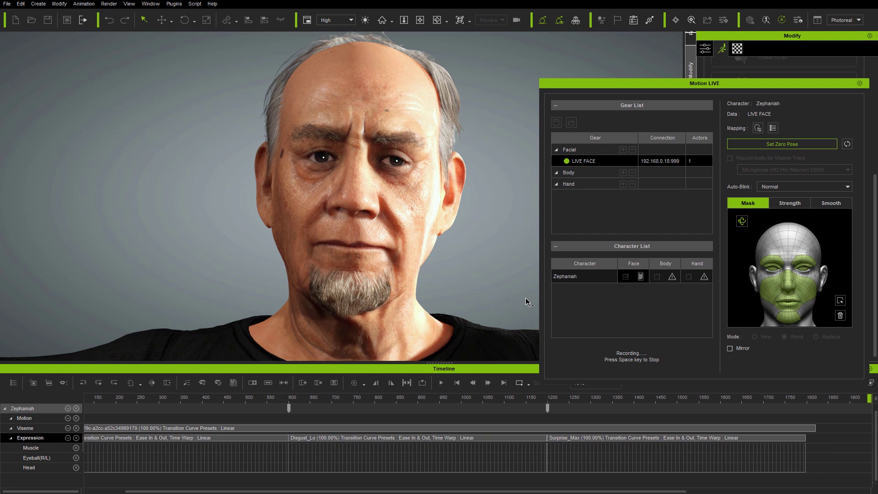
key(space)
drag(503, 397, 87, 396)
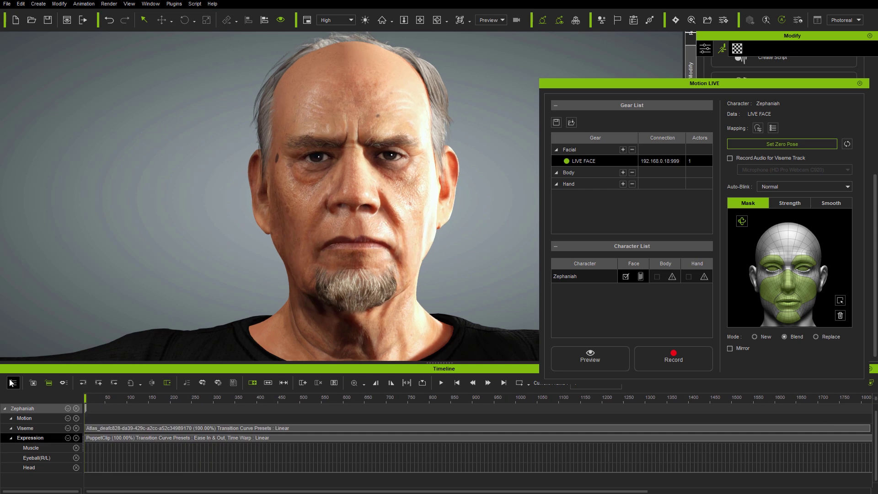
click(109, 19)
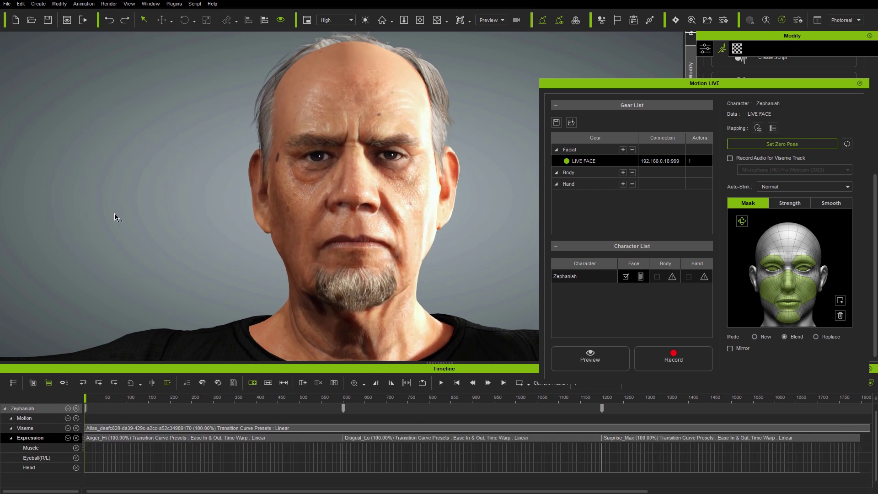
- Limit the LIVE FACE mask to both eyebrows and record Zephaniah's brow performance in Replace mode from the start of the speech
click(841, 315)
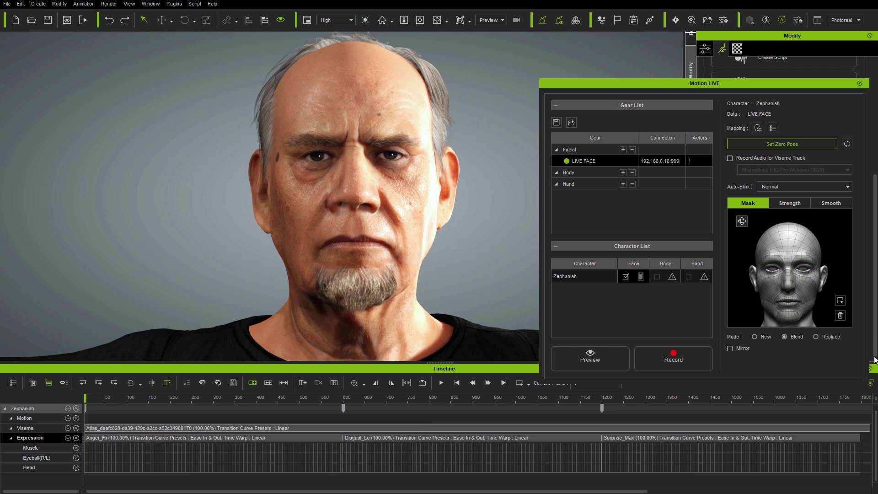
click(772, 260)
click(803, 265)
click(671, 356)
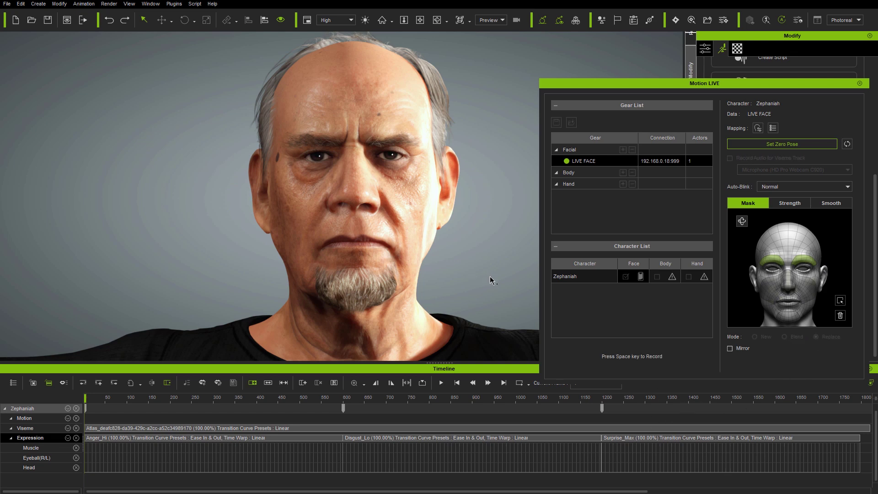
key(space)
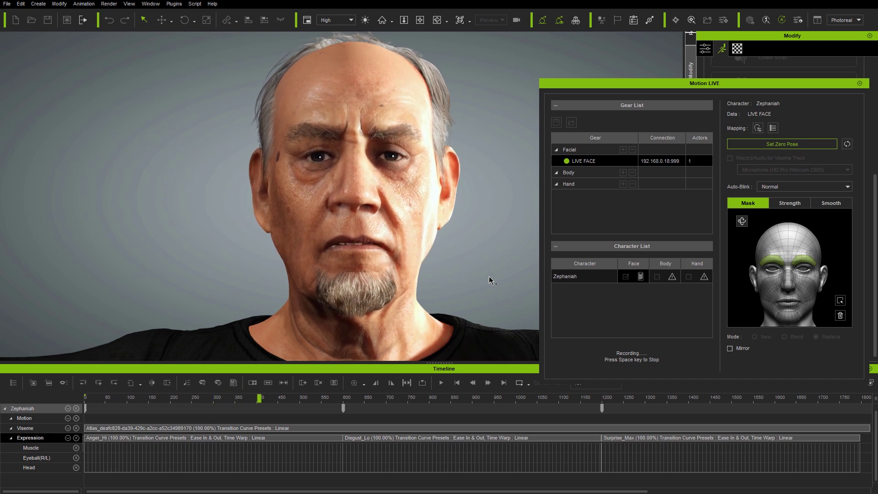
key(space)
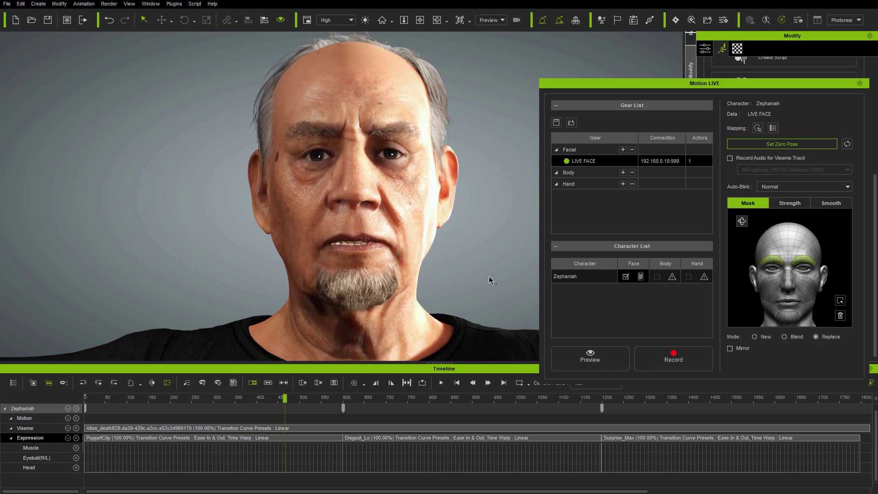
- Limit the LIVE FACE mask to head rotation only and record Zephaniah's head movement in Replace mode from the current frame onward
click(840, 315)
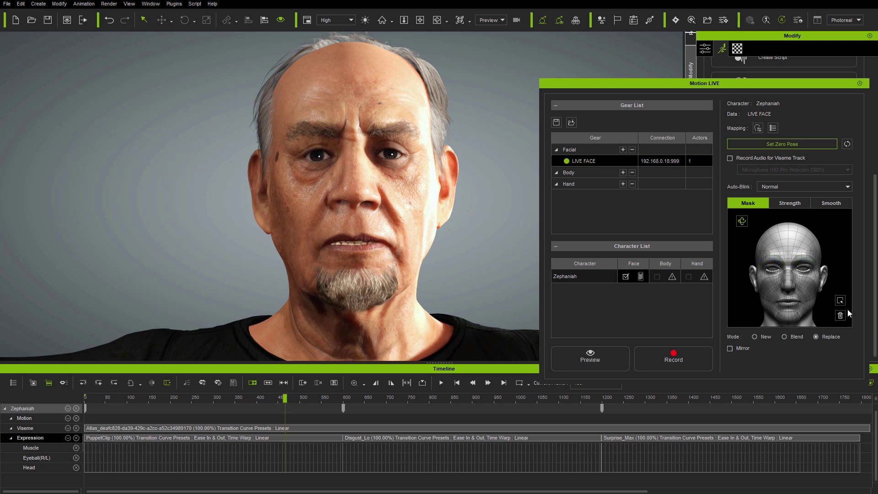
click(674, 361)
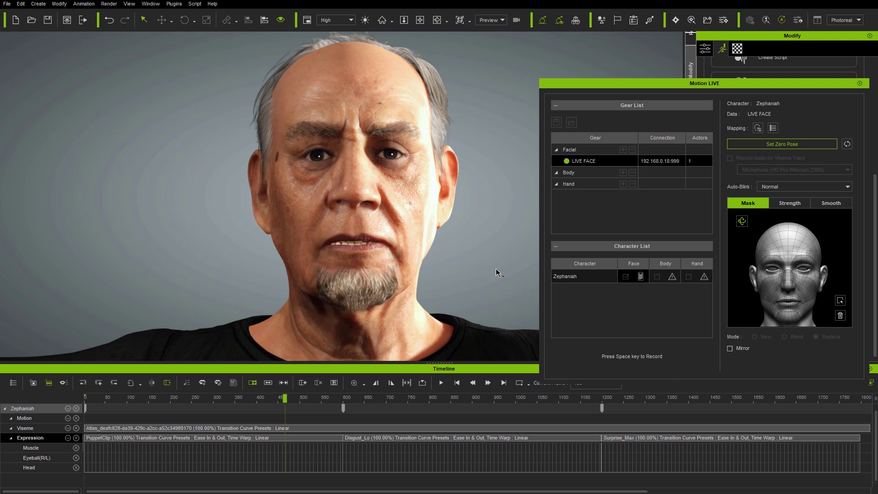
key(space)
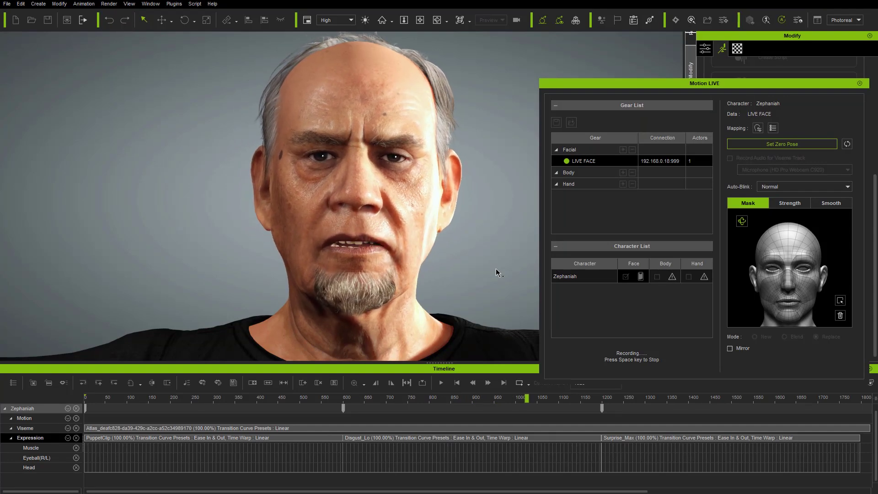
key(space)
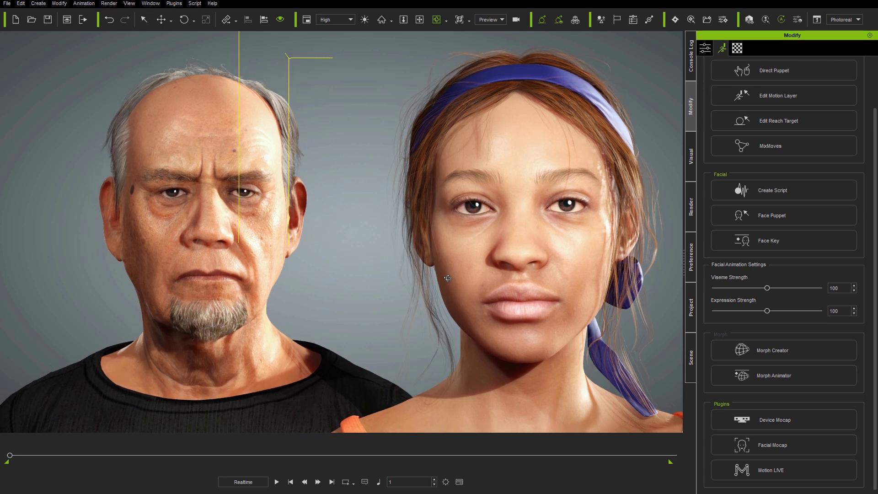
- Play back the two-character scene from frame 1 to review the facial animation
key(space)
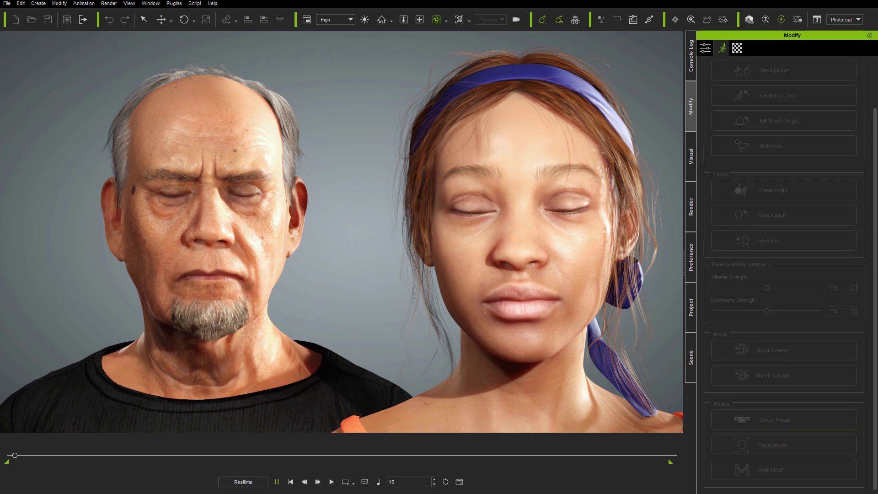